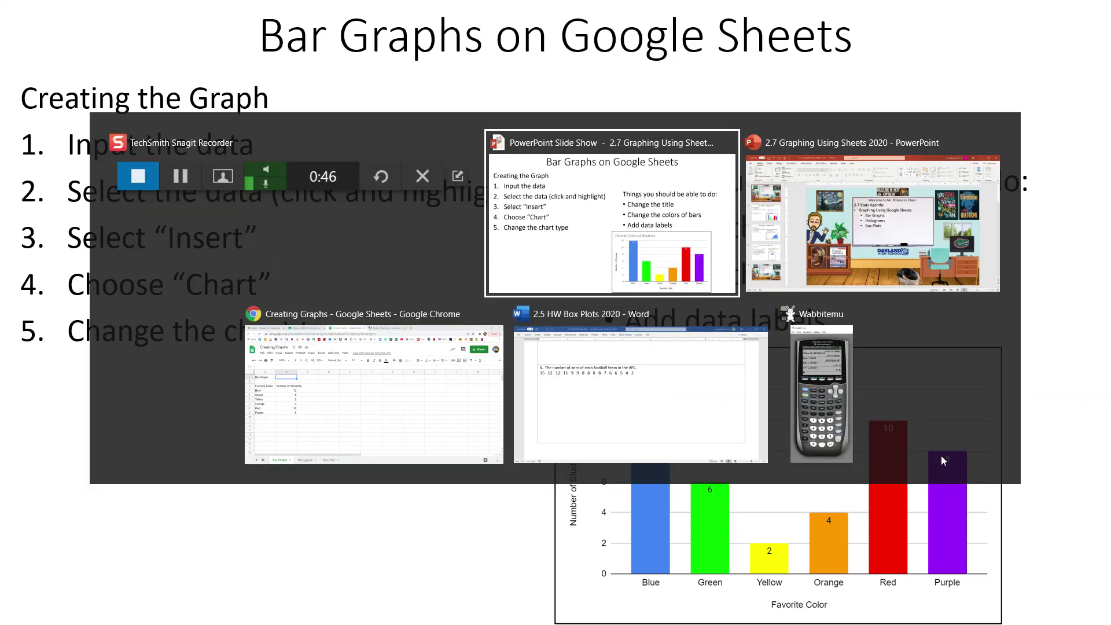
{"action": "key", "text": "alt+Tab"}
{"action": "key", "text": "alt+Tab"}
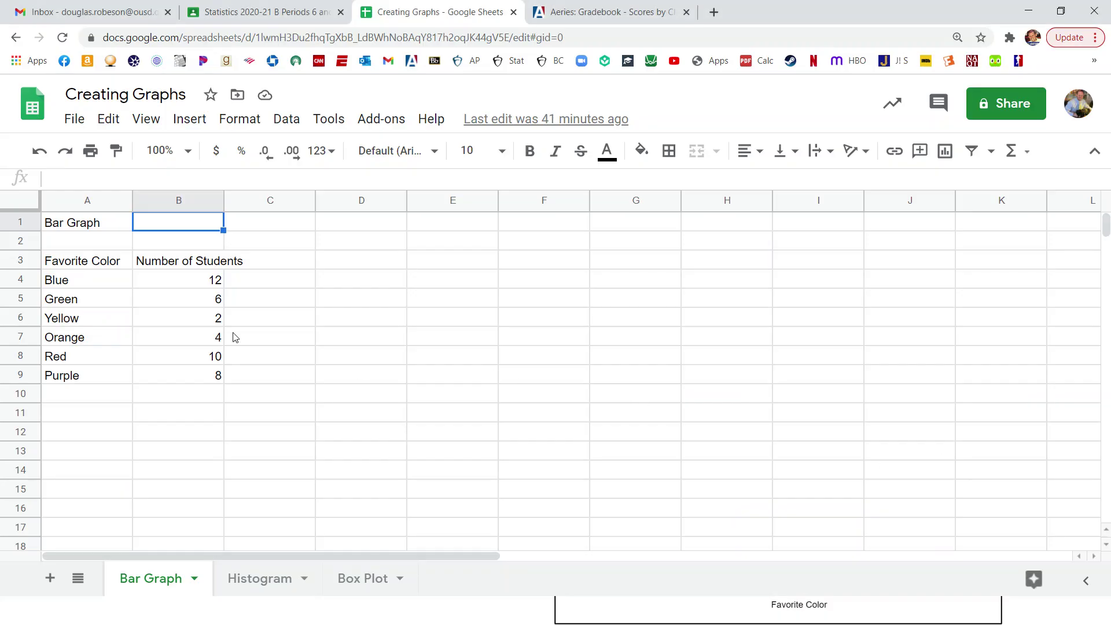
Chart the Favorite Color and Number of Students data in A3:B9 as a pie chart
{"action": "left_click", "coordinate": [88, 266]}
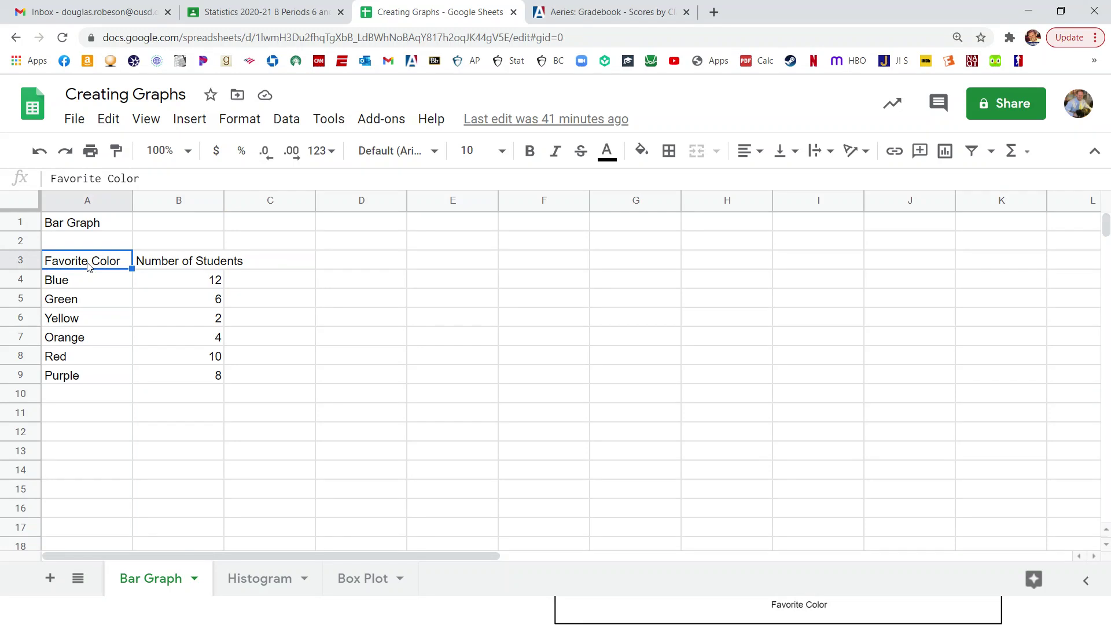
{"action": "left_click_drag", "start_coordinate": [87, 265], "coordinate": [169, 384]}
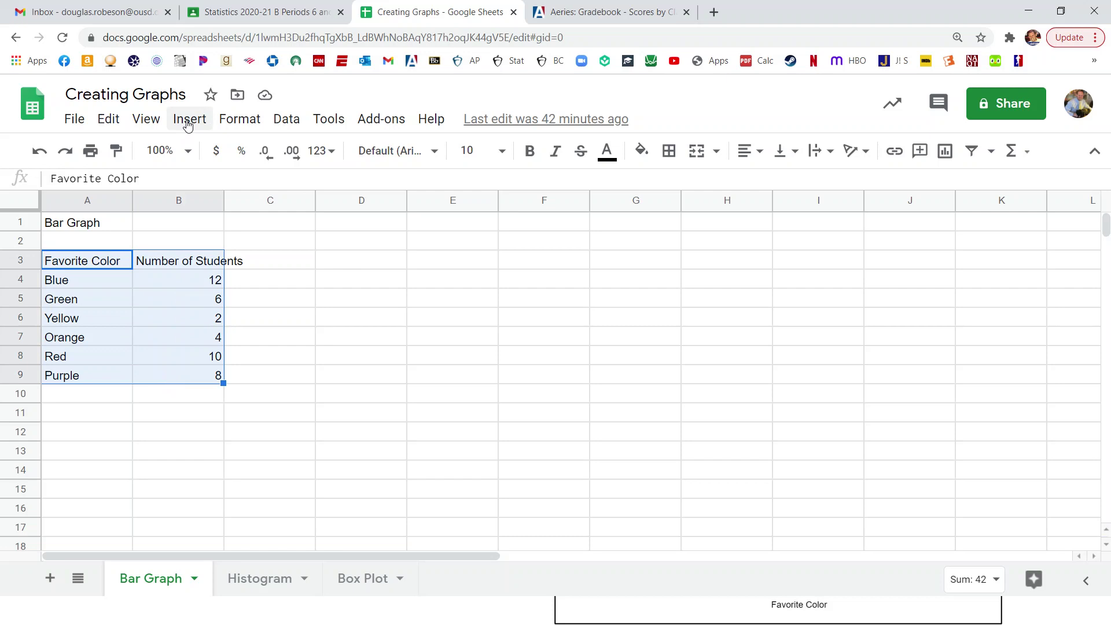
{"action": "left_click", "coordinate": [187, 123]}
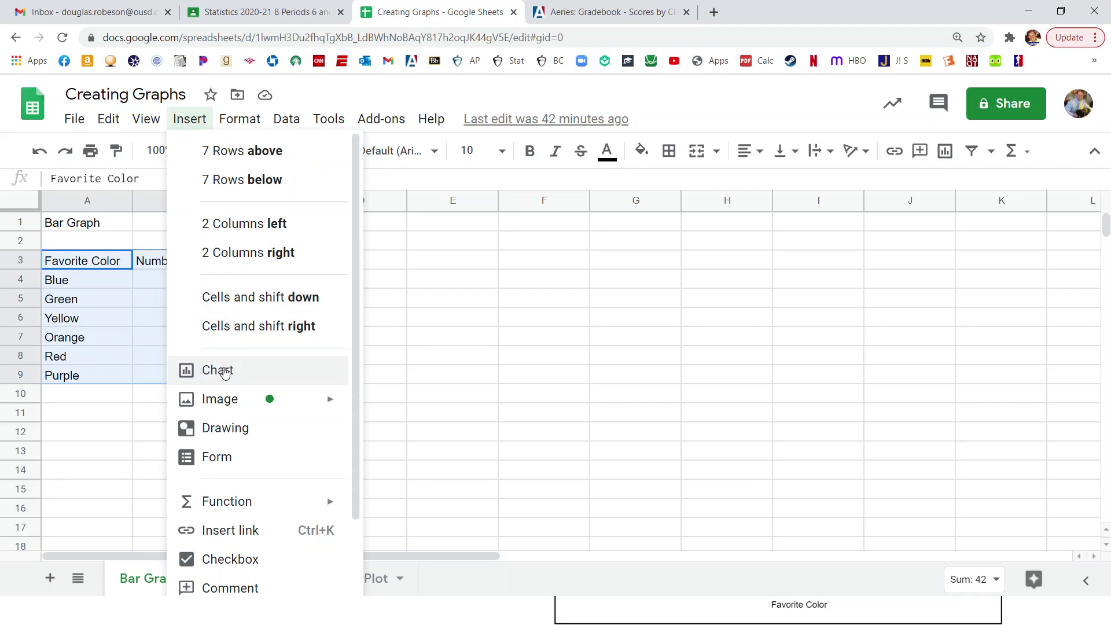
{"action": "left_click", "coordinate": [225, 371]}
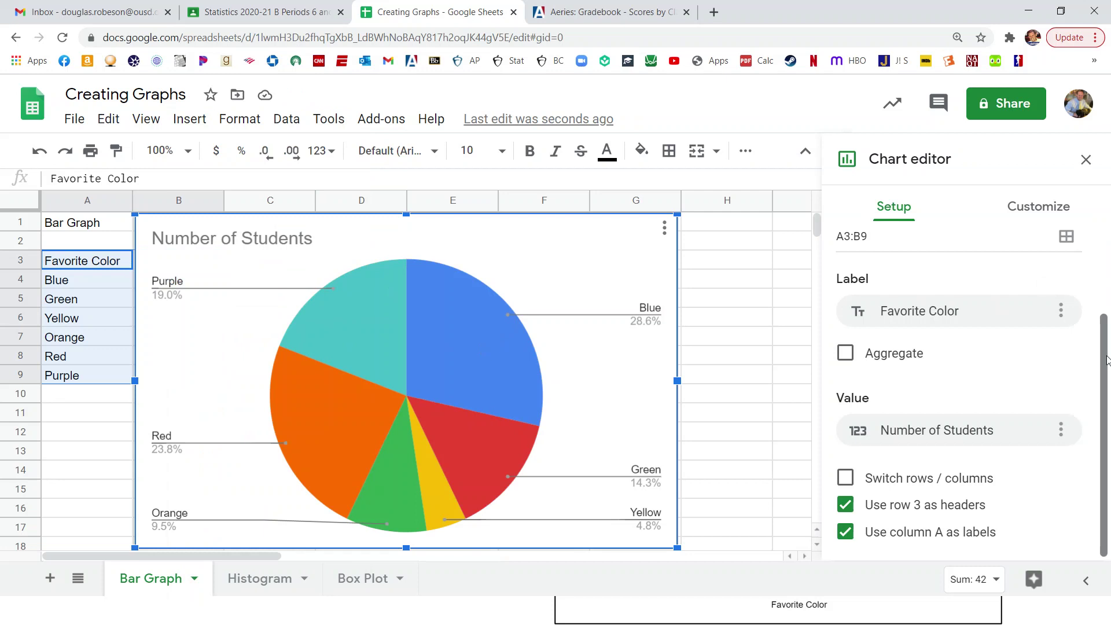
Change the chart type from pie chart to column chart
{"action": "scroll", "coordinate": [1106, 360], "scroll_direction": "up", "scroll_amount": 2}
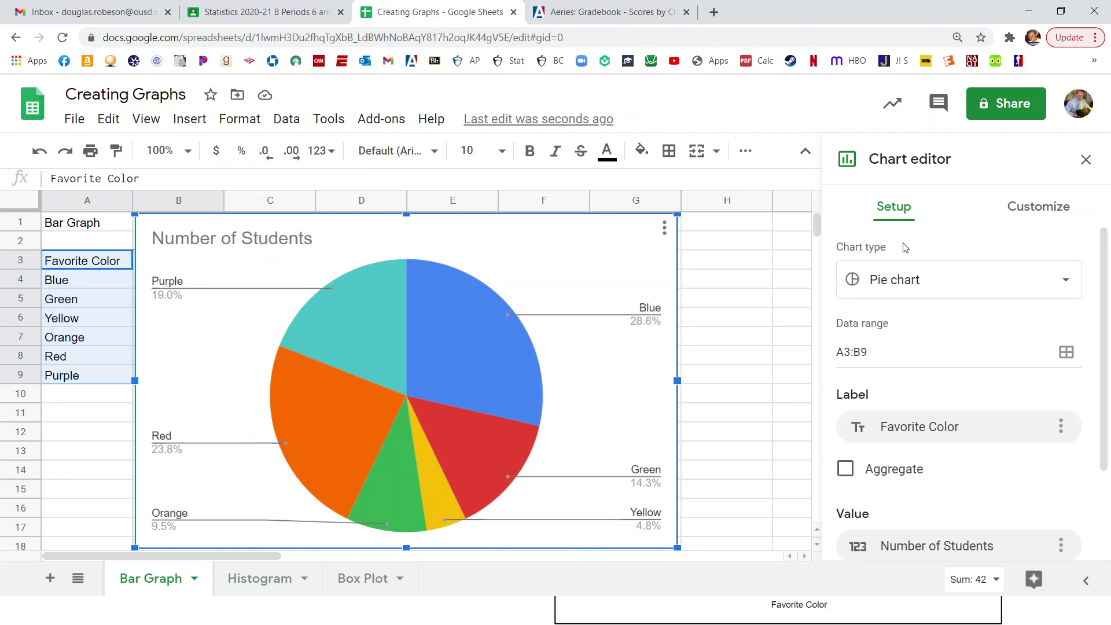
{"action": "left_click", "coordinate": [1002, 290]}
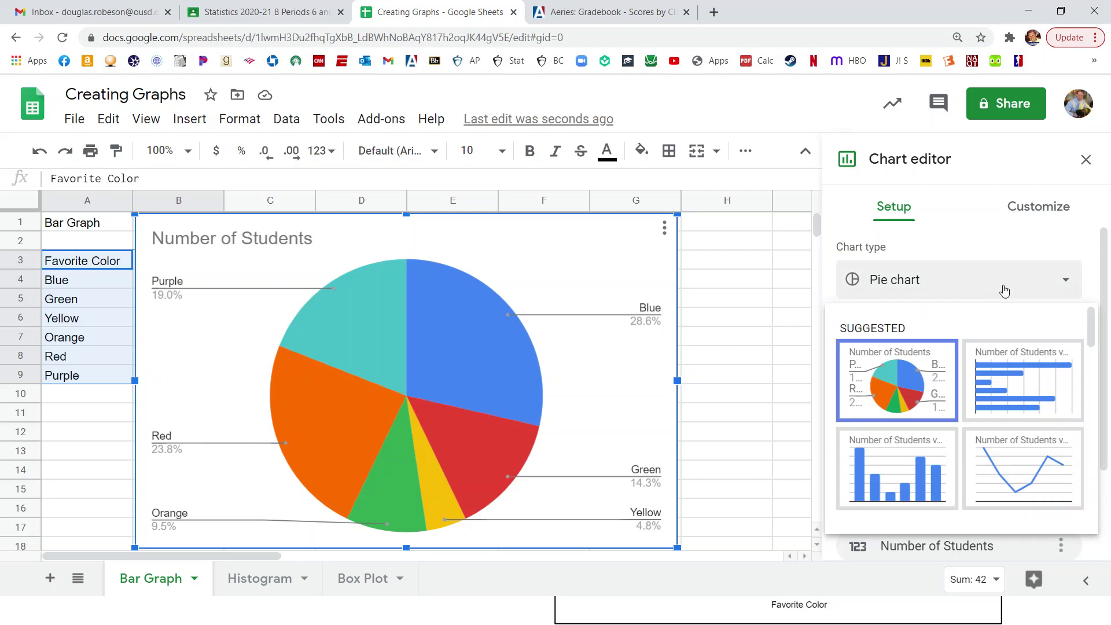
{"action": "left_click", "coordinate": [892, 488]}
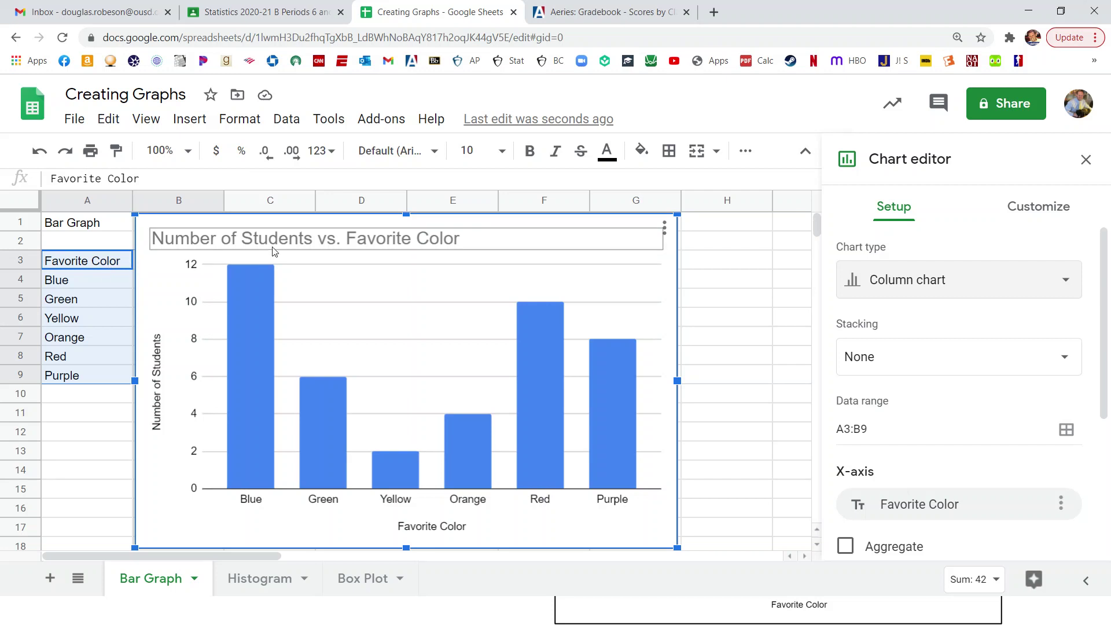
Move the chart right off column B and retitle it 'Students' Favorite Color'
{"action": "left_click_drag", "start_coordinate": [365, 225], "coordinate": [483, 228]}
{"action": "left_click", "coordinate": [446, 248]}
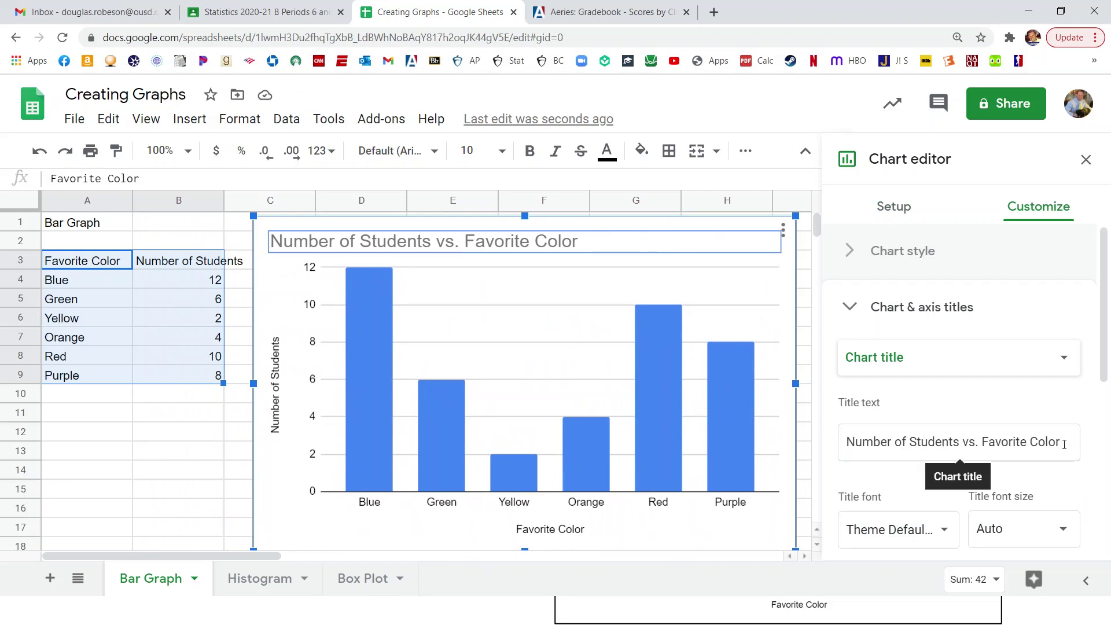
{"action": "left_click_drag", "start_coordinate": [1047, 442], "coordinate": [804, 441]}
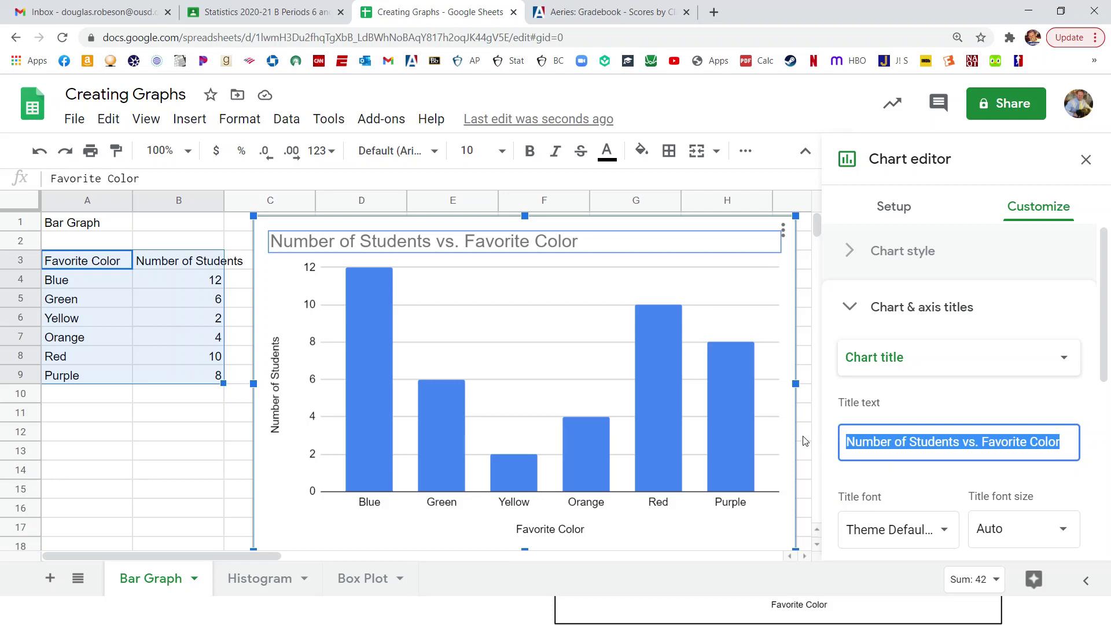
{"action": "type", "text": "Students"}
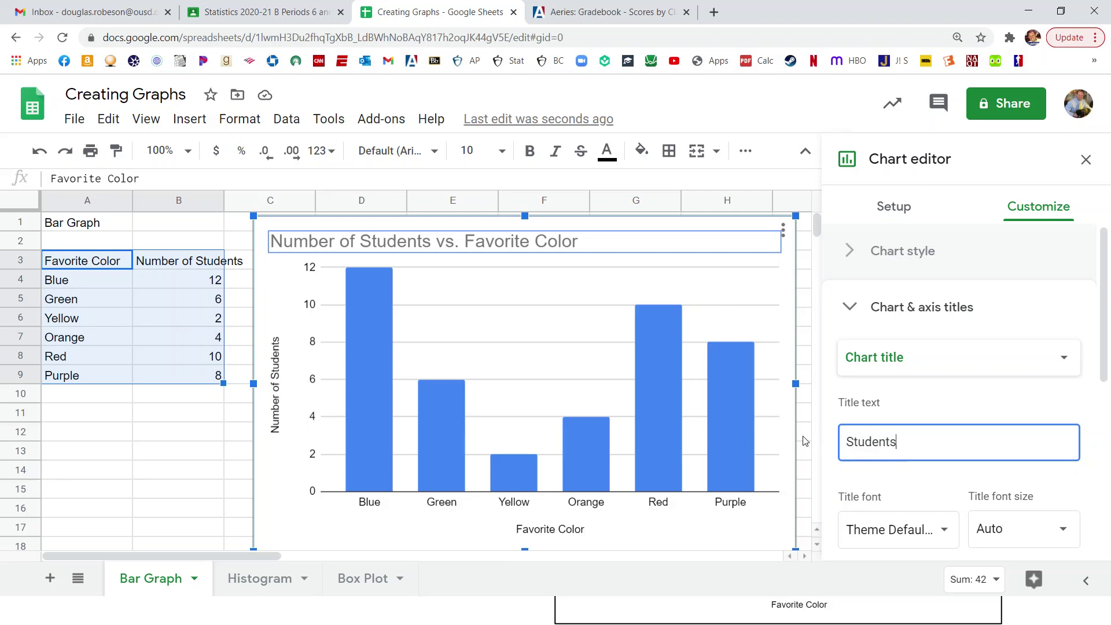
{"action": "type", "text": "' Favorite Color"}
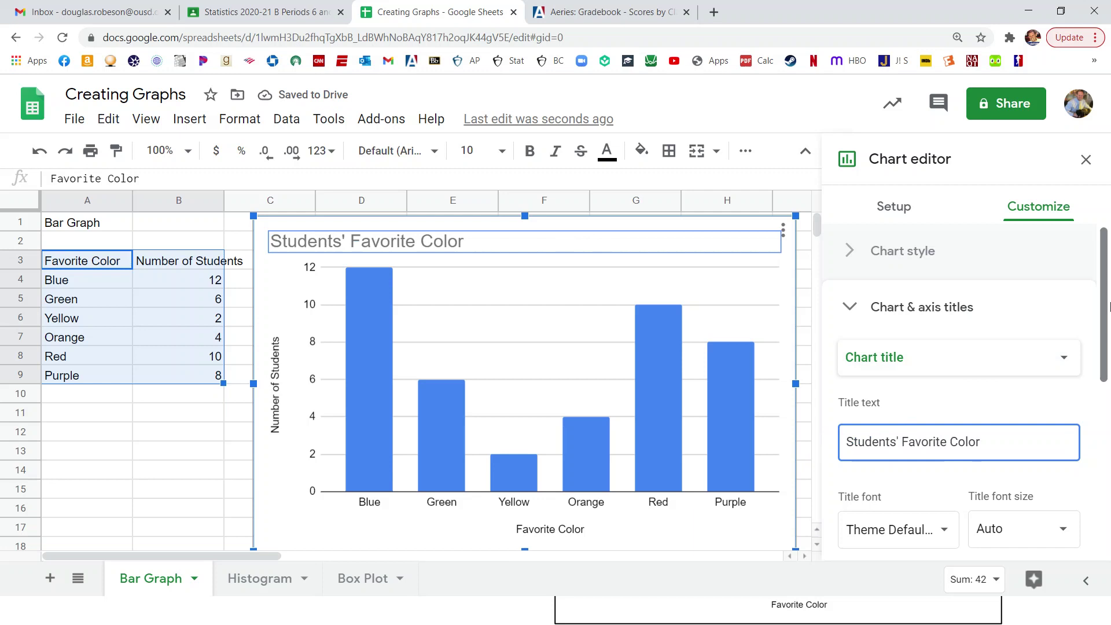
Make the chart title centred, black and bold
{"action": "left_click_drag", "start_coordinate": [1101, 295], "coordinate": [1109, 386]}
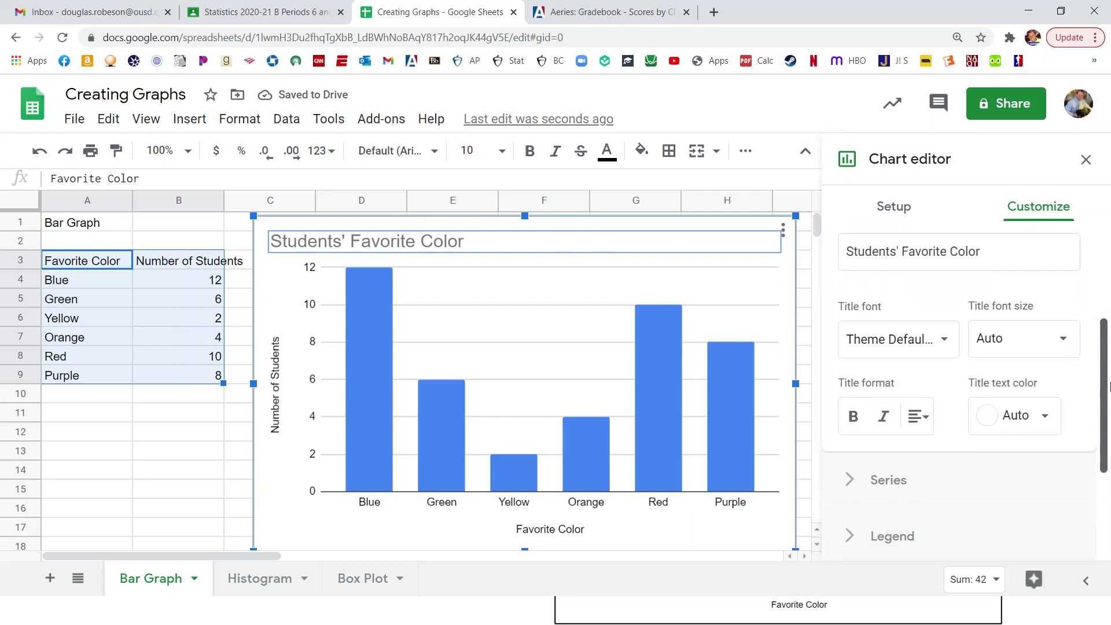
{"action": "left_click", "coordinate": [915, 425]}
{"action": "left_click", "coordinate": [941, 452]}
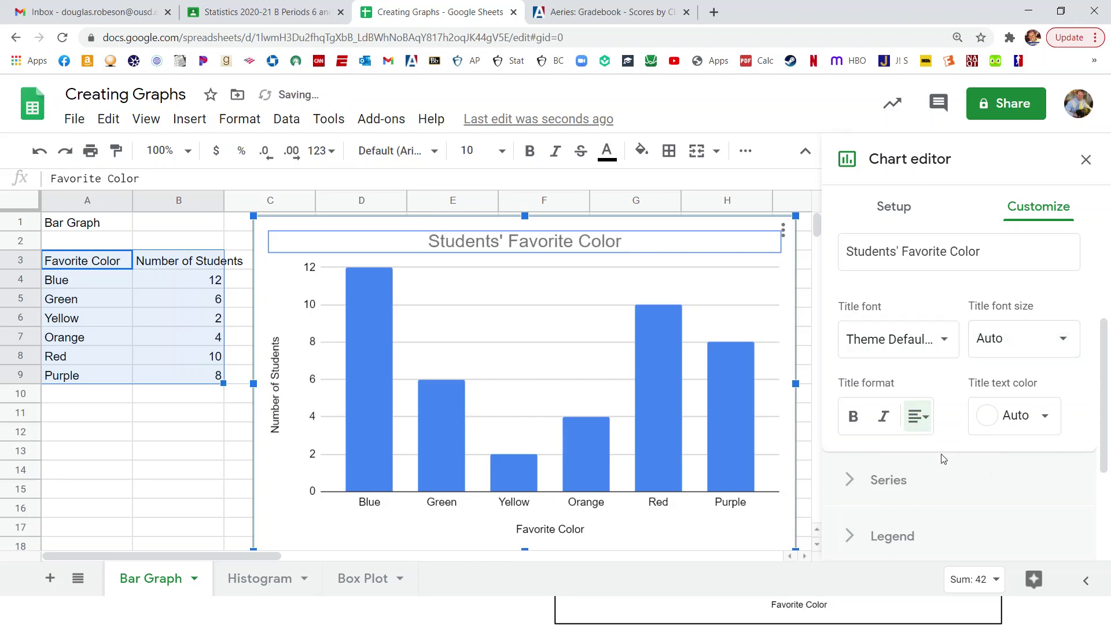
{"action": "left_click", "coordinate": [1044, 418]}
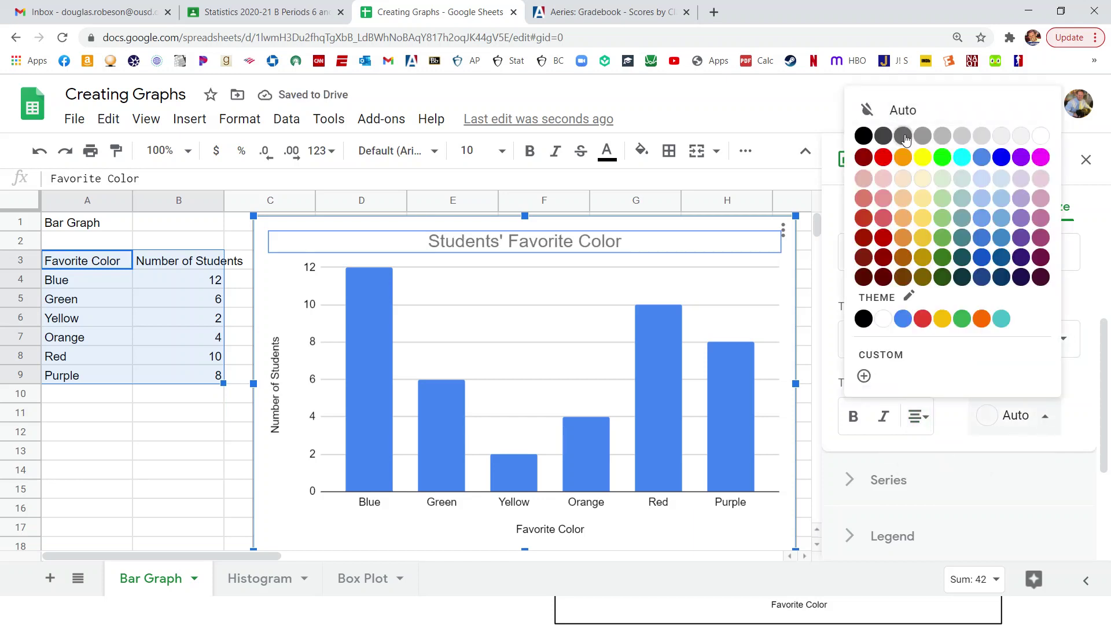
{"action": "left_click", "coordinate": [865, 136]}
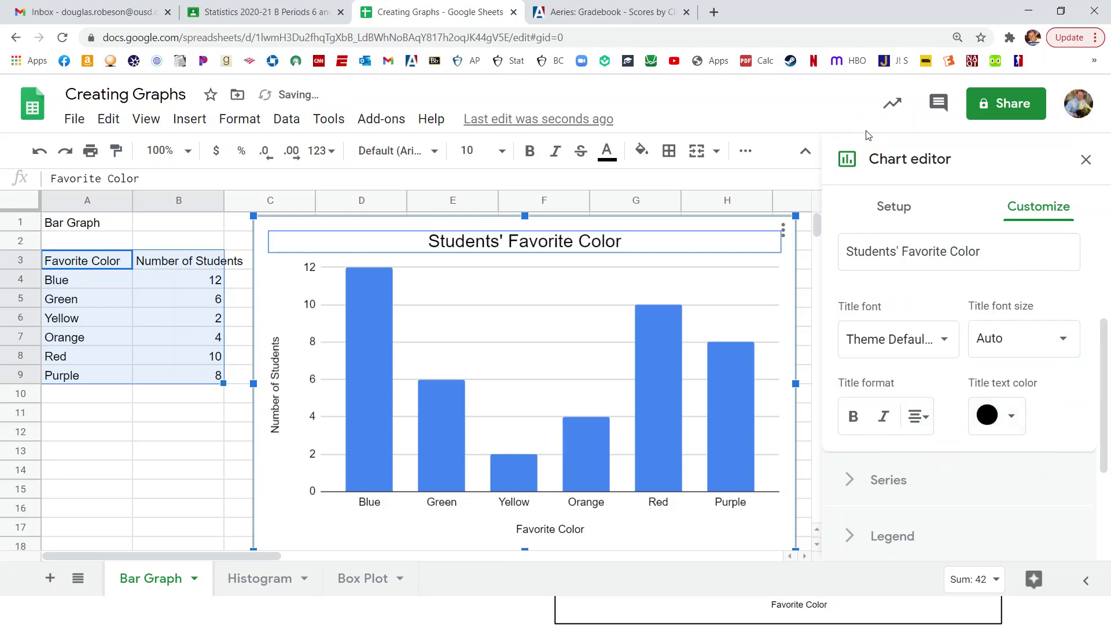
{"action": "left_click", "coordinate": [853, 416]}
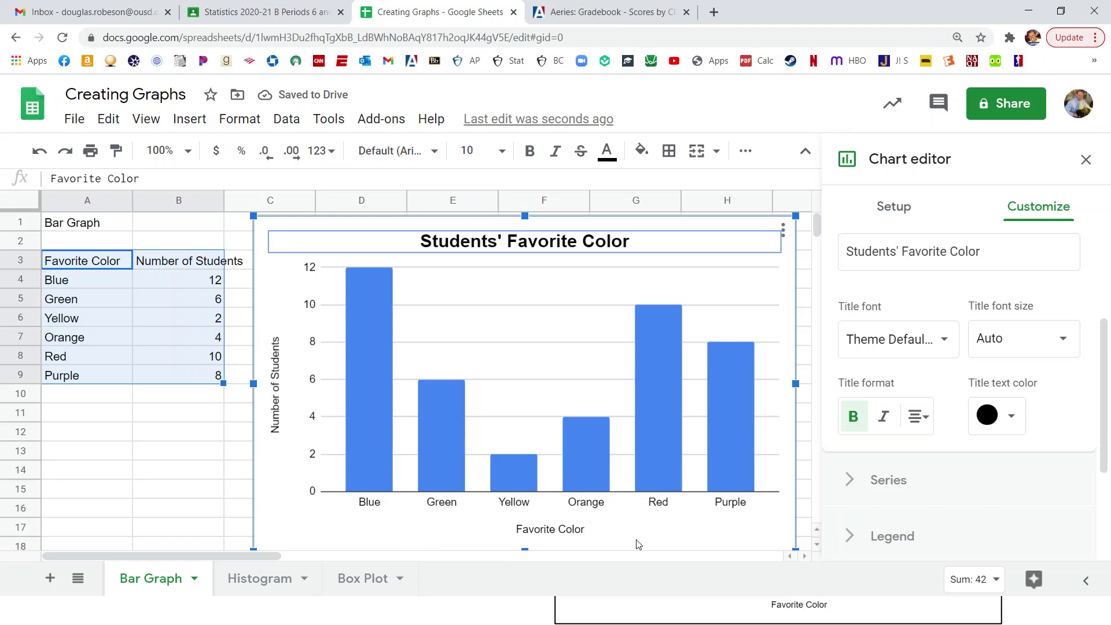
{"action": "left_click", "coordinate": [537, 531]}
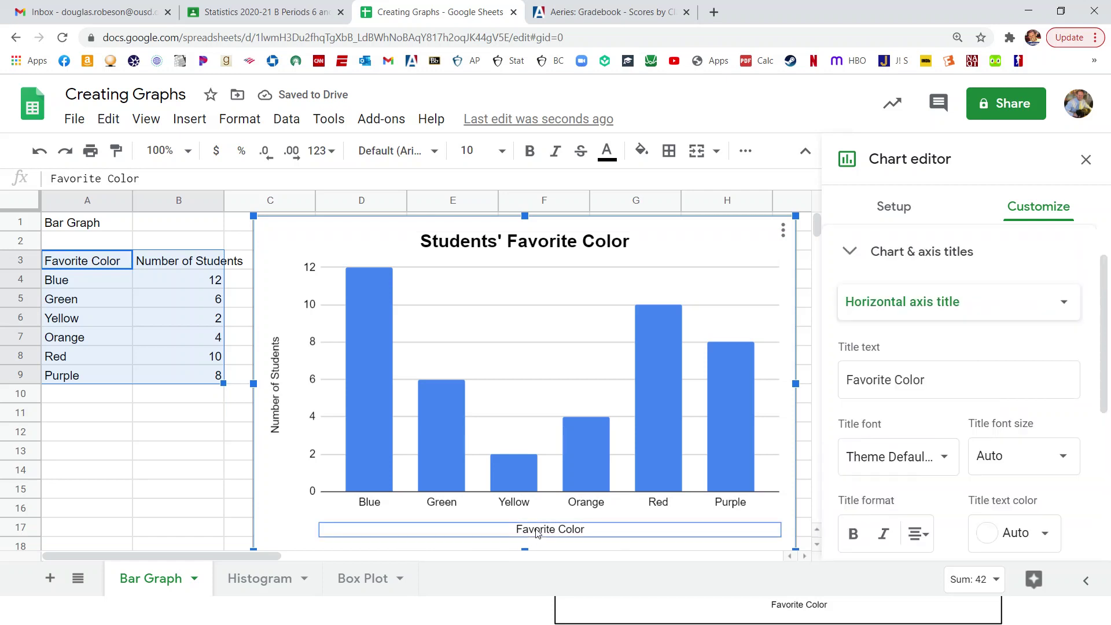
Make all the chart's bars pure blue
{"action": "left_click", "coordinate": [279, 385]}
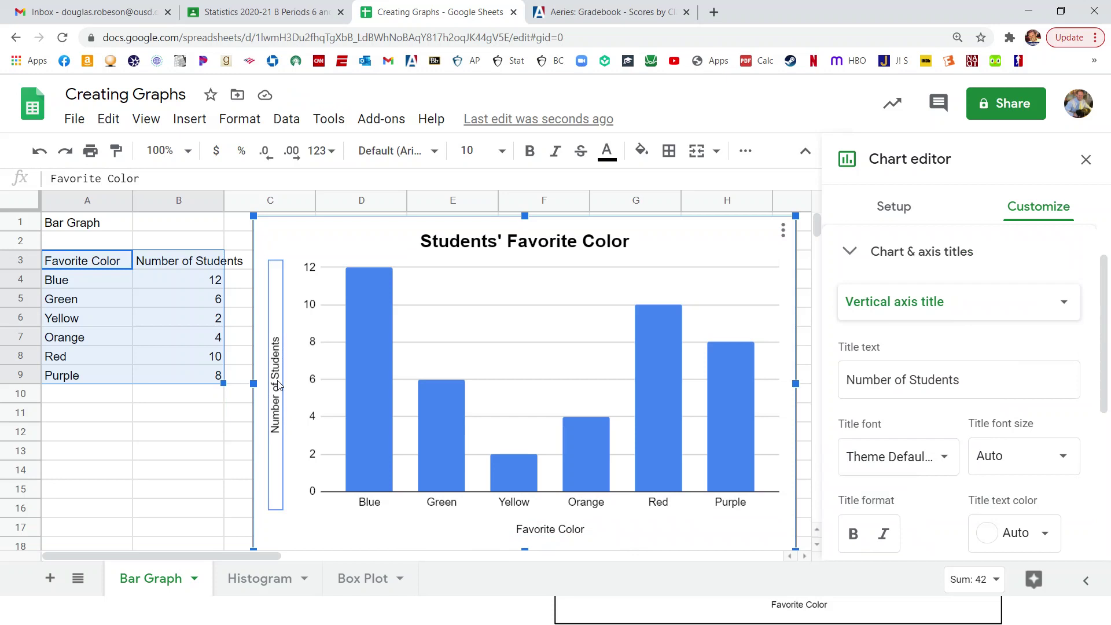
{"action": "left_click", "coordinate": [371, 392]}
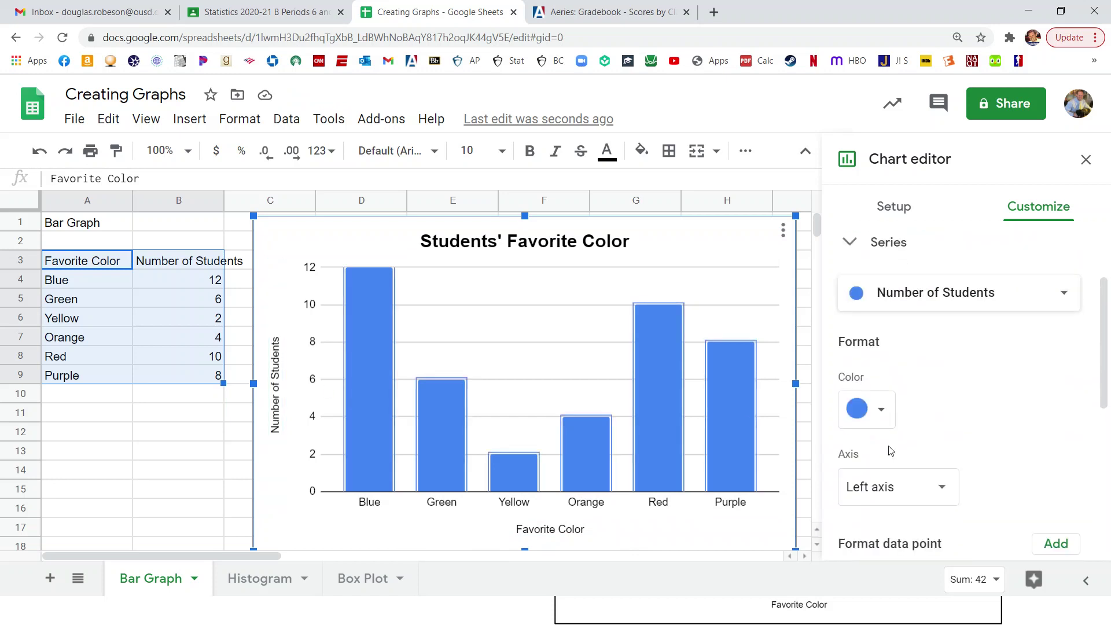
{"action": "left_click", "coordinate": [880, 409]}
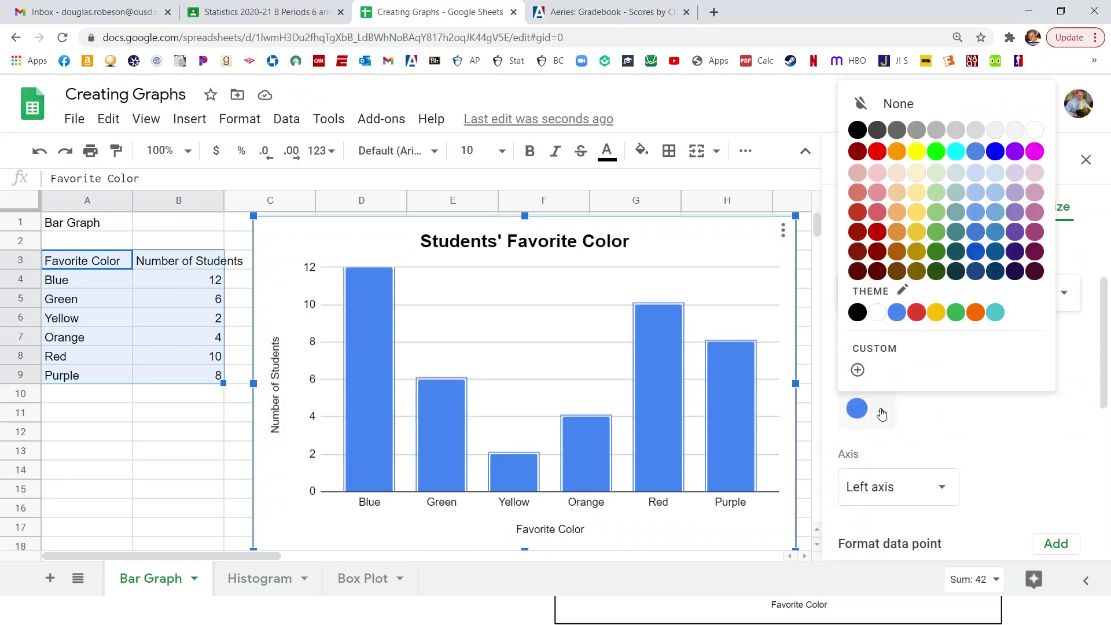
{"action": "left_click", "coordinate": [995, 151]}
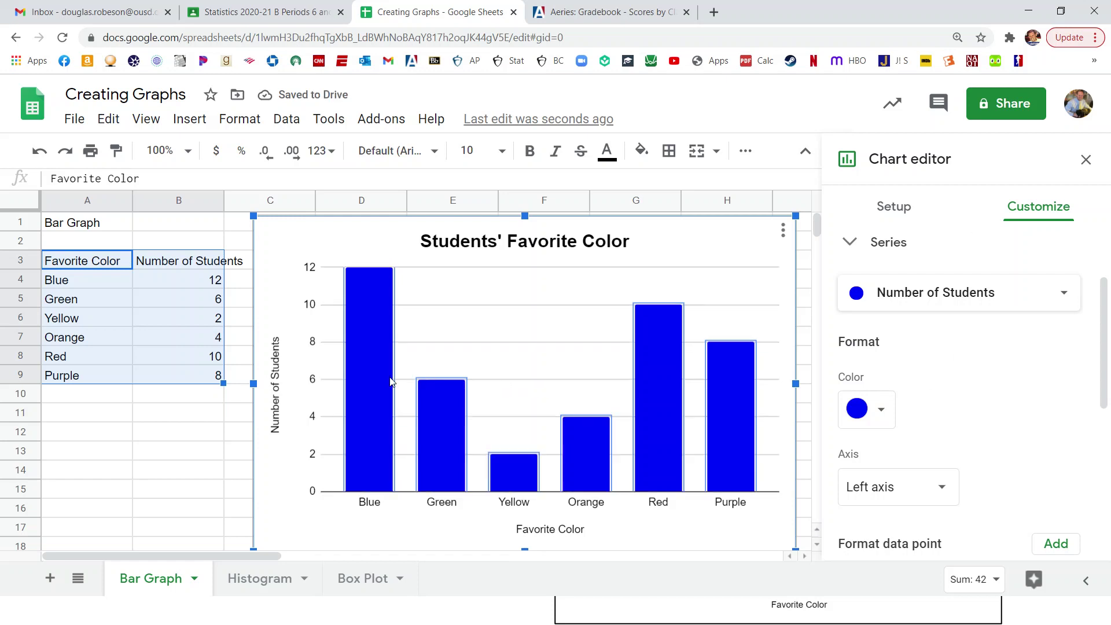
Turn on data labels showing each bar's value (12, 6, 2, 4, 10, 8)
{"action": "left_click_drag", "start_coordinate": [1105, 336], "coordinate": [1087, 246]}
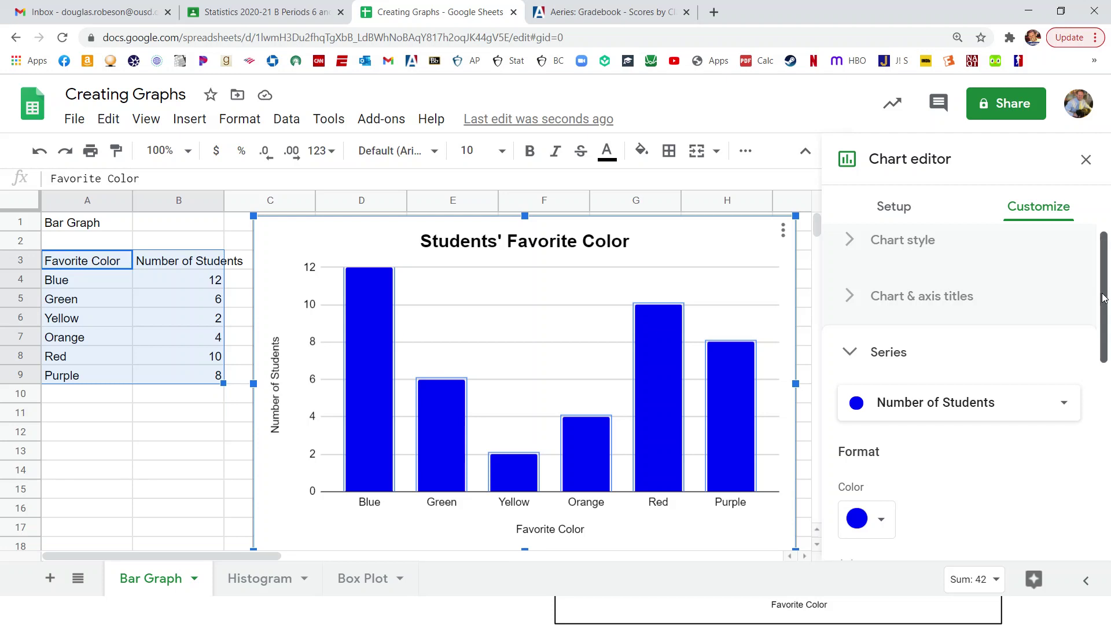
{"action": "left_click_drag", "start_coordinate": [1103, 298], "coordinate": [1103, 424]}
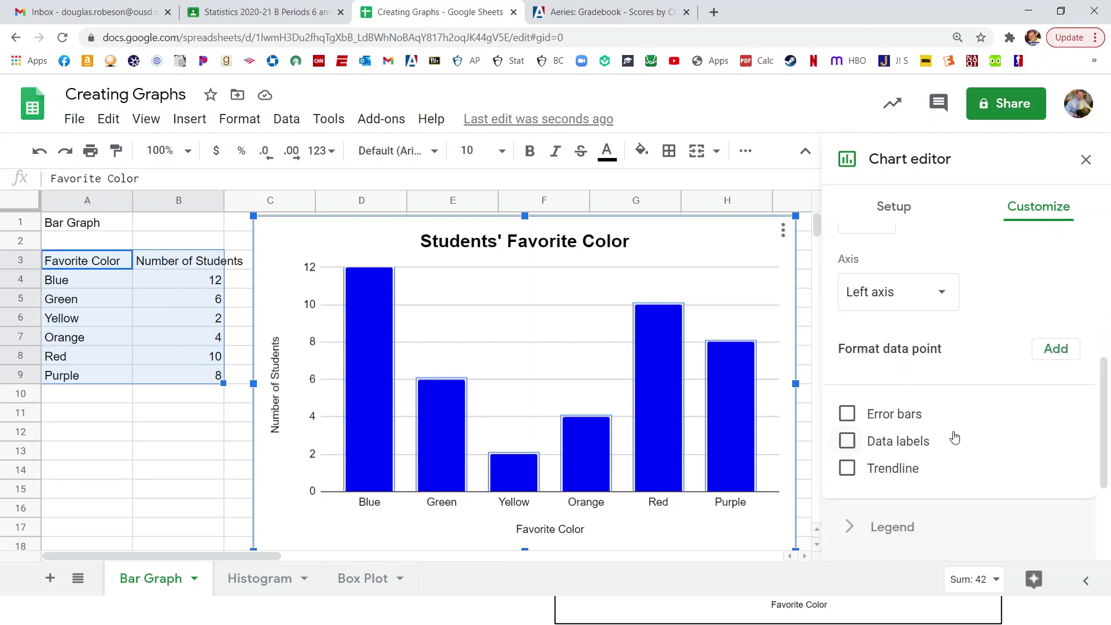
{"action": "left_click", "coordinate": [847, 442]}
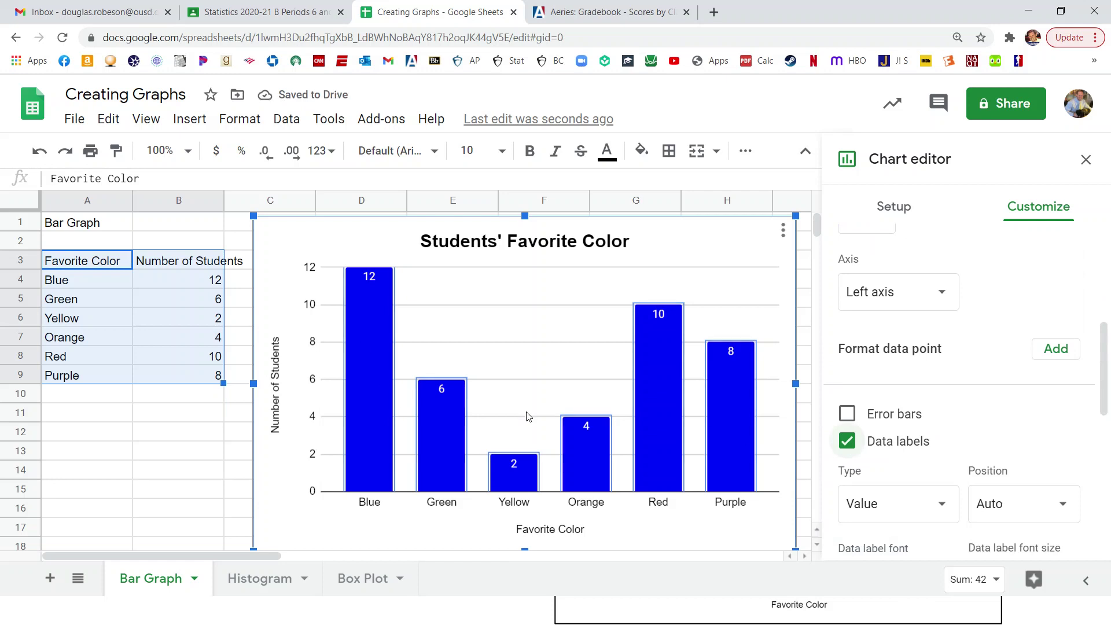
Colour the Blue bar blue, the Green bar soft green and the Yellow bar light yellow
{"action": "left_click", "coordinate": [369, 357]}
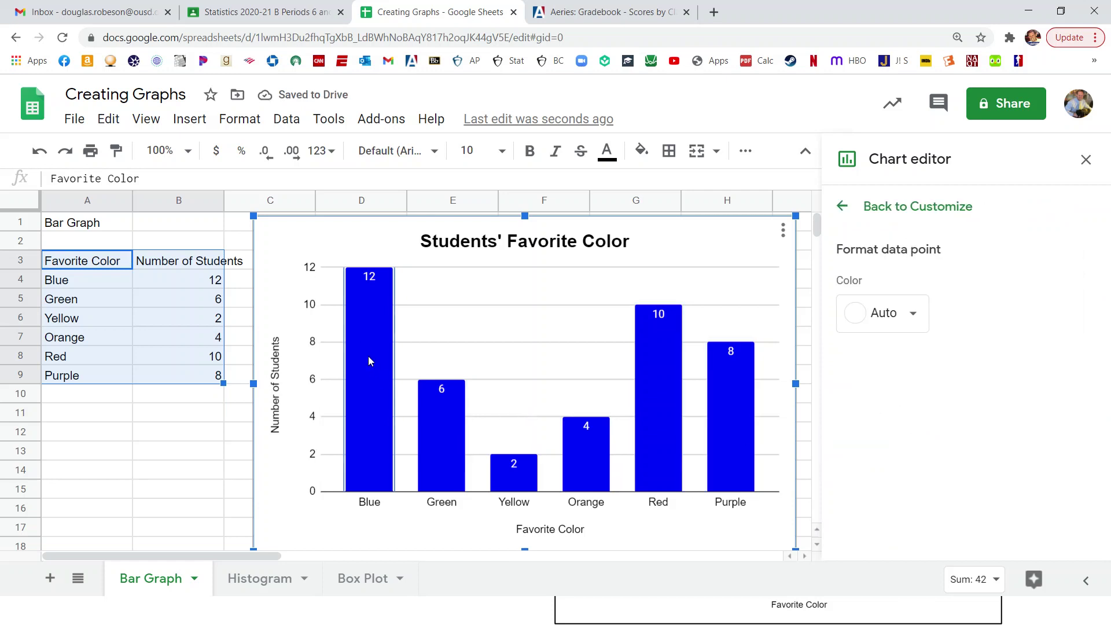
{"action": "left_click", "coordinate": [913, 313]}
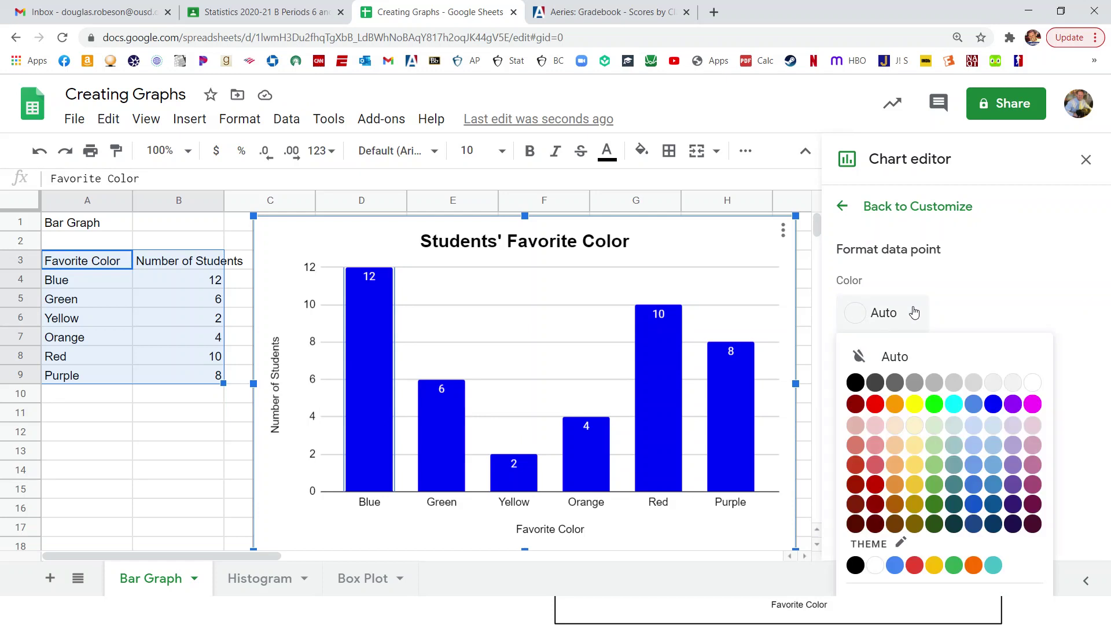
{"action": "left_click", "coordinate": [992, 404]}
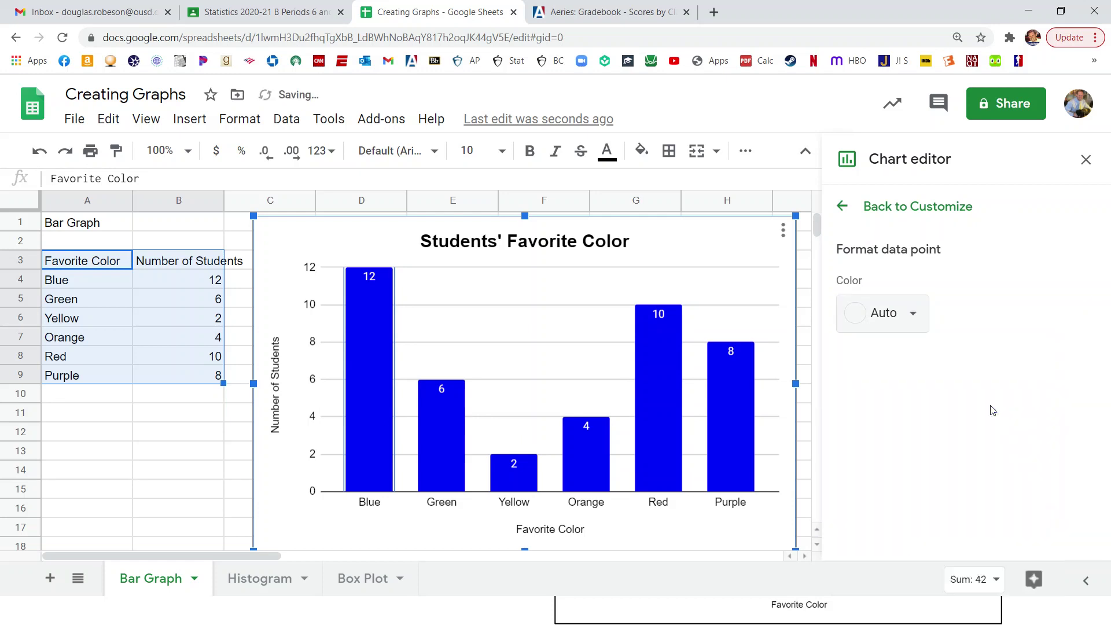
{"action": "left_click", "coordinate": [451, 437]}
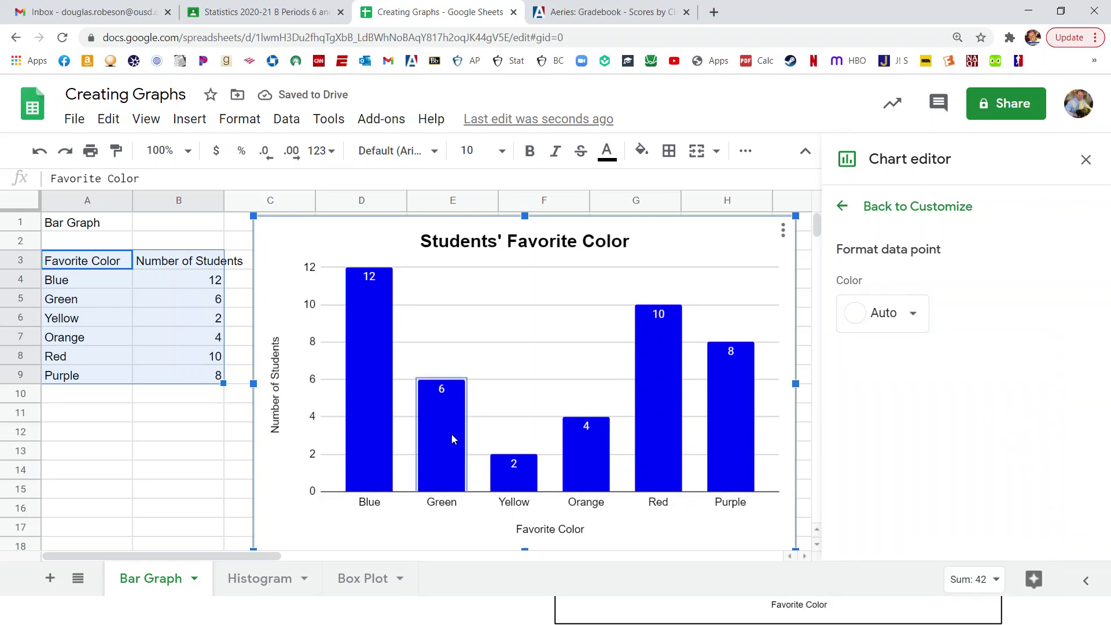
{"action": "left_click", "coordinate": [886, 317]}
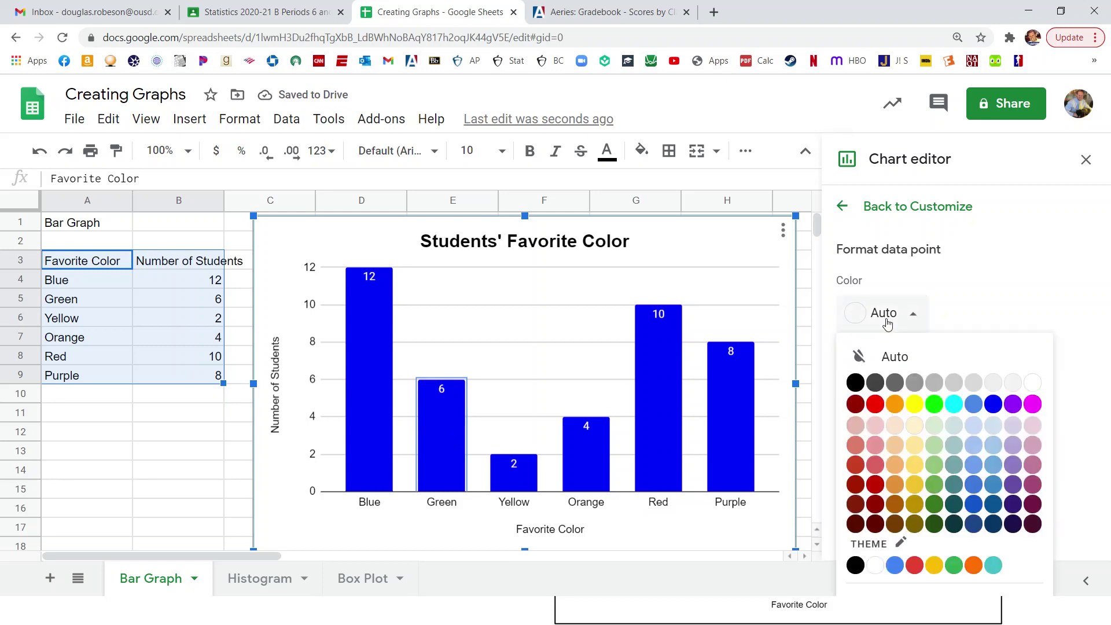
{"action": "left_click", "coordinate": [933, 404]}
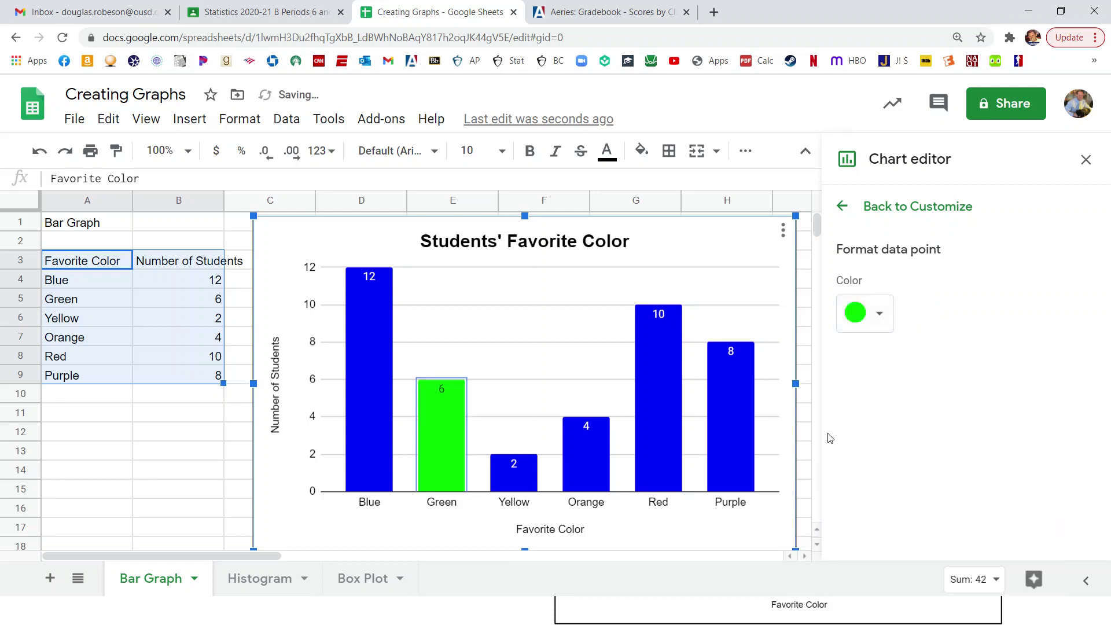
{"action": "left_click", "coordinate": [879, 313]}
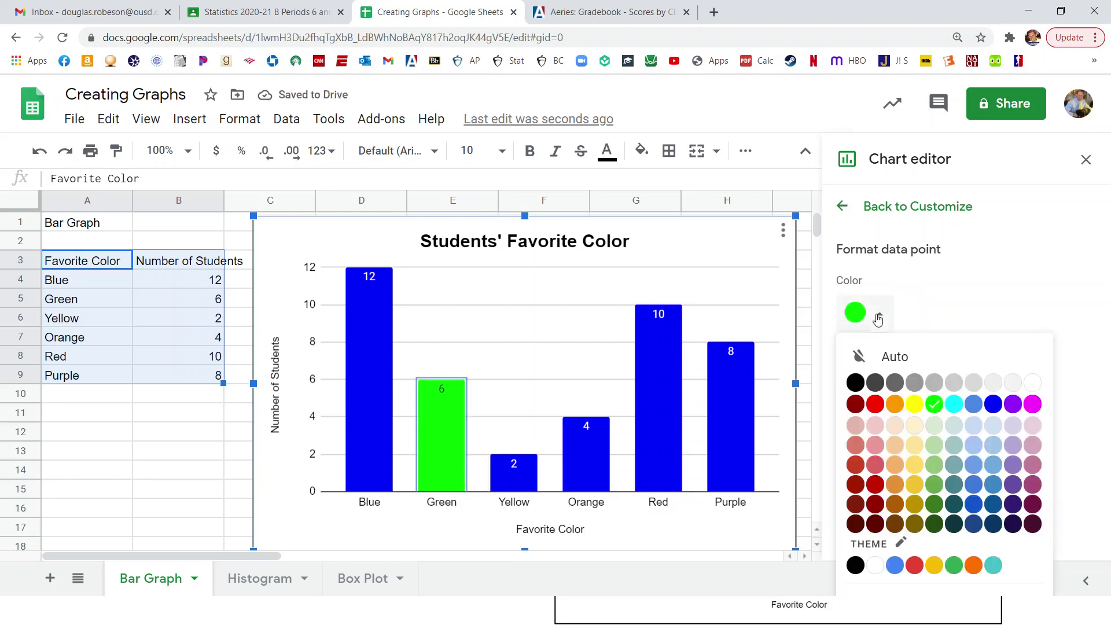
{"action": "left_click", "coordinate": [952, 566]}
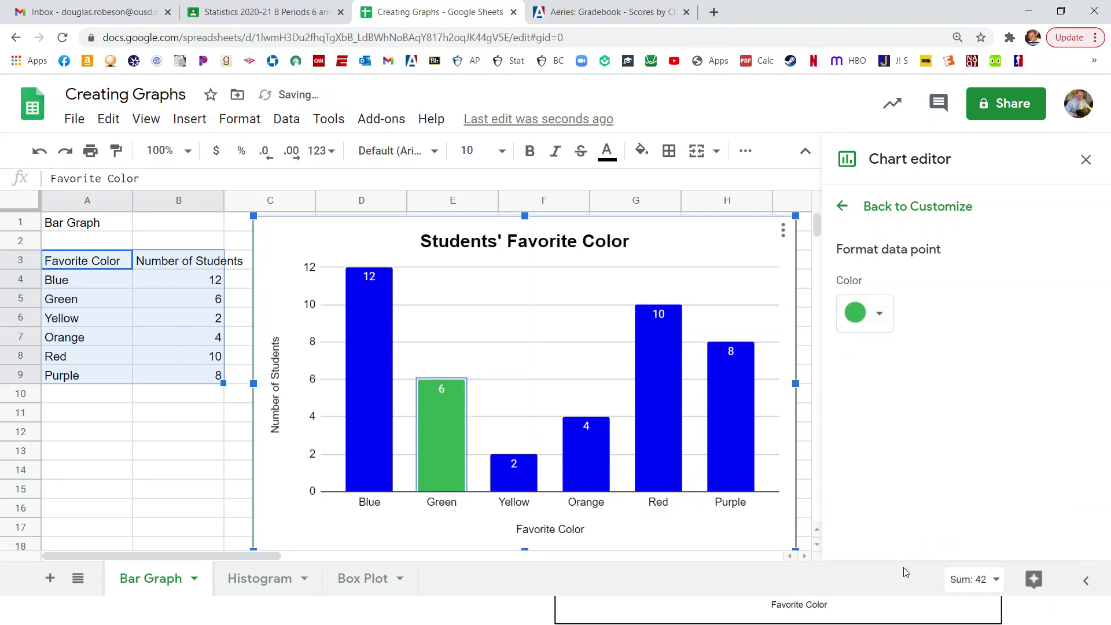
{"action": "left_click", "coordinate": [518, 479]}
{"action": "left_click", "coordinate": [885, 313]}
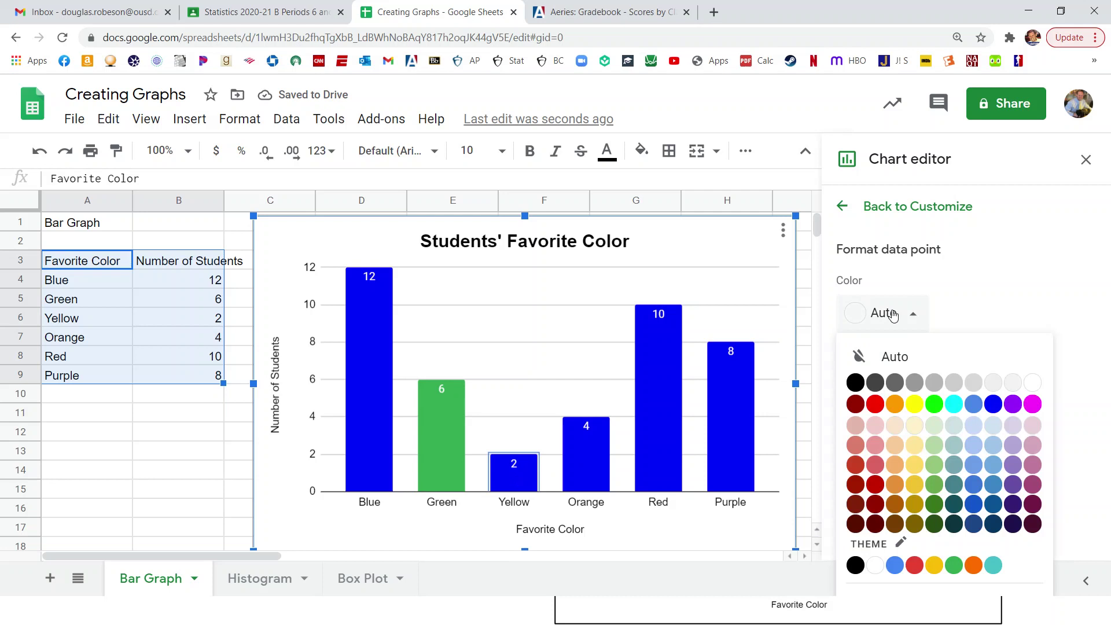
{"action": "left_click", "coordinate": [916, 464]}
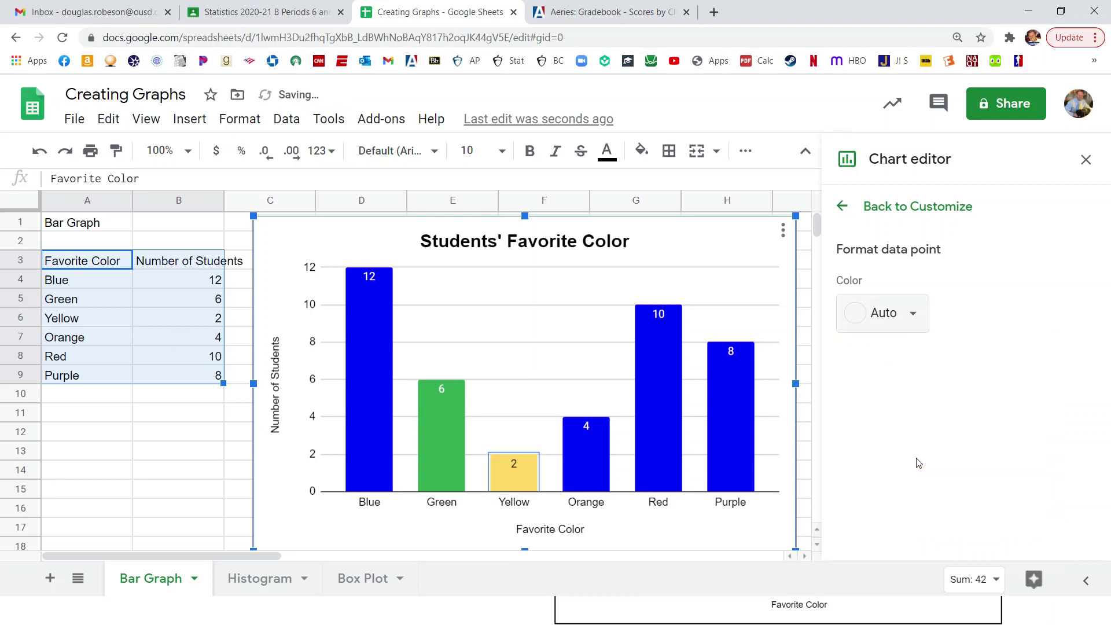
Colour the Orange bar orange, the Red bar dark red and the Purple bar dark purple
{"action": "left_click", "coordinate": [592, 446]}
{"action": "left_click", "coordinate": [903, 325]}
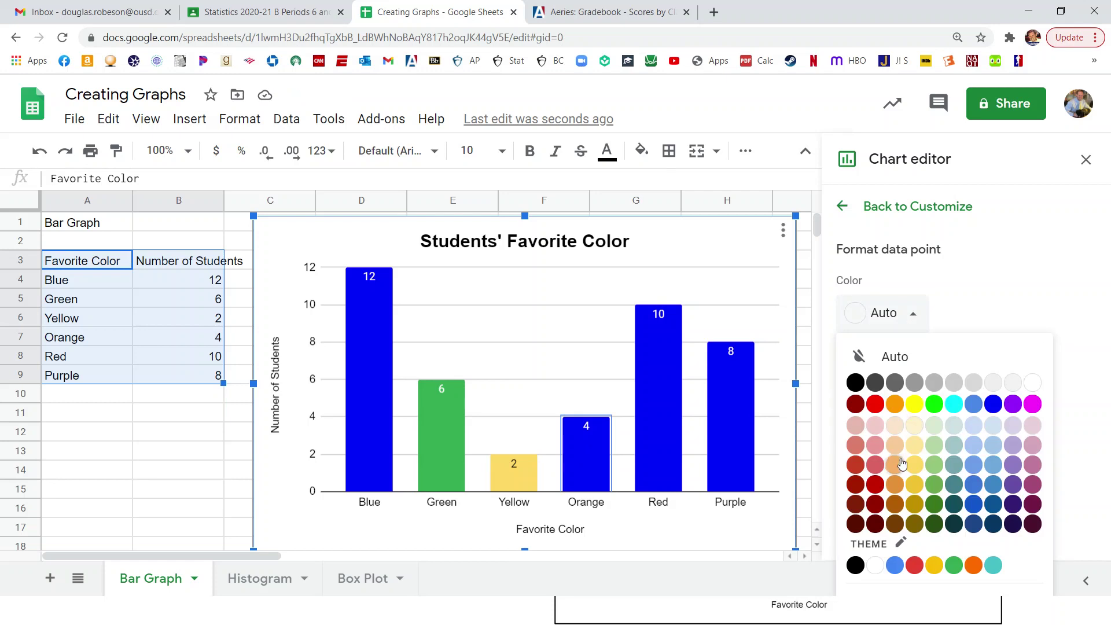
{"action": "left_click", "coordinate": [973, 564]}
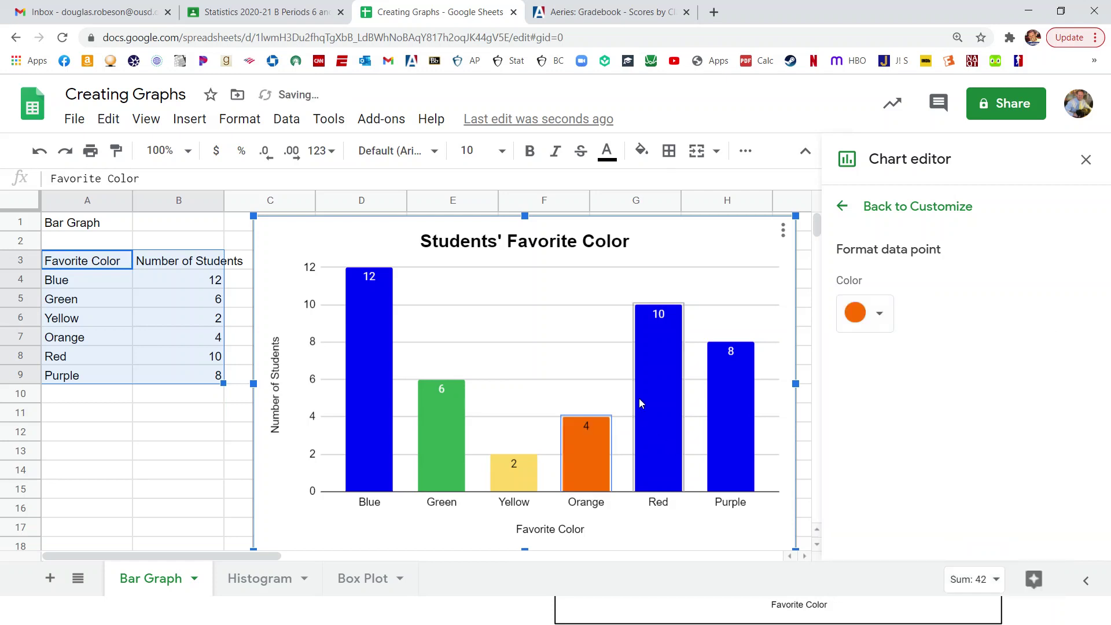
{"action": "left_click", "coordinate": [661, 397]}
{"action": "left_click", "coordinate": [910, 314]}
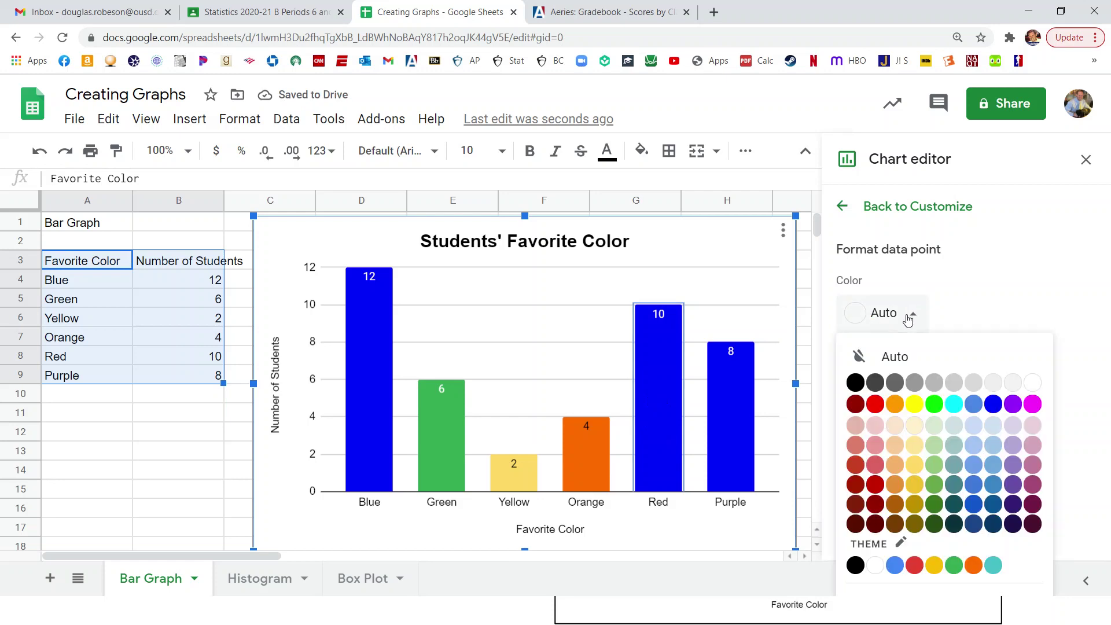
{"action": "left_click", "coordinate": [874, 484]}
{"action": "left_click", "coordinate": [729, 422]}
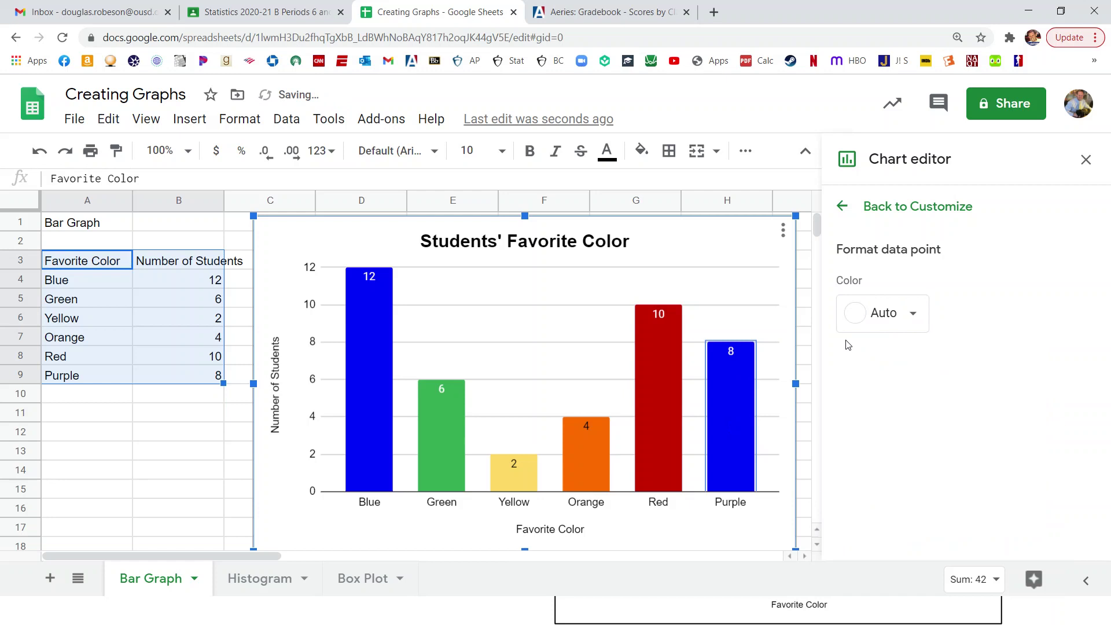
{"action": "left_click", "coordinate": [923, 305]}
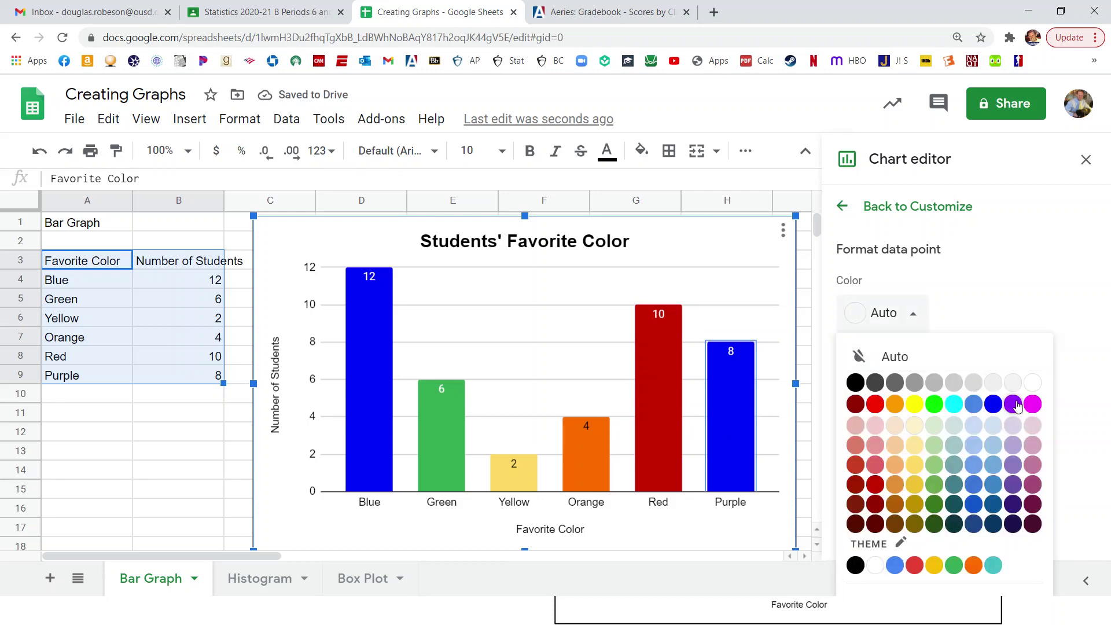
{"action": "left_click", "coordinate": [1015, 502]}
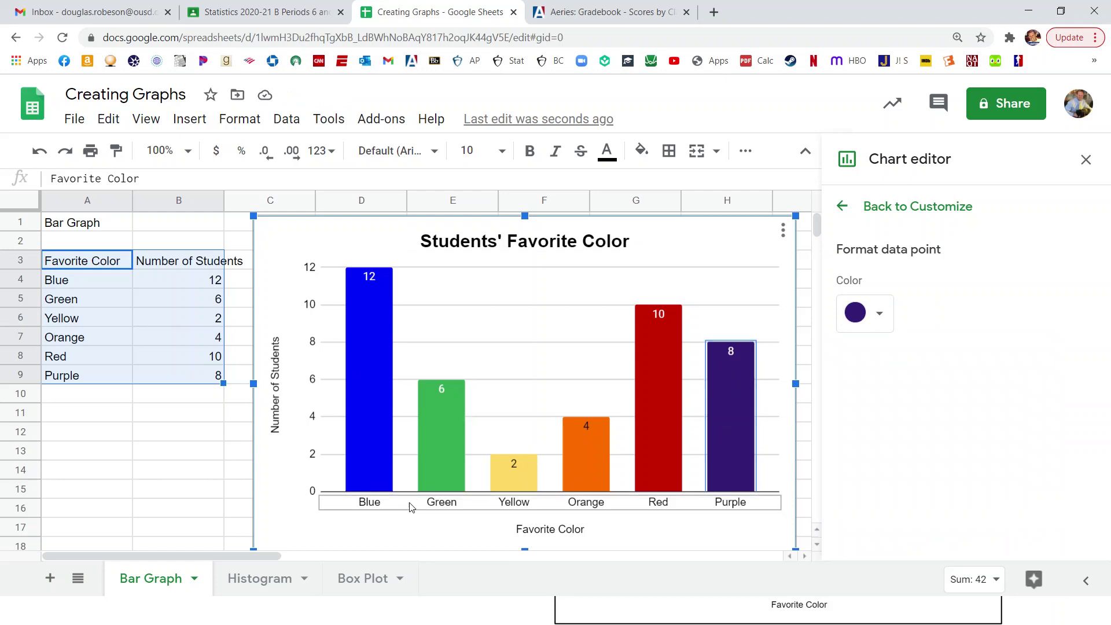
{"action": "key", "text": "alt+Tab"}
{"action": "key", "text": "alt+Tab"}
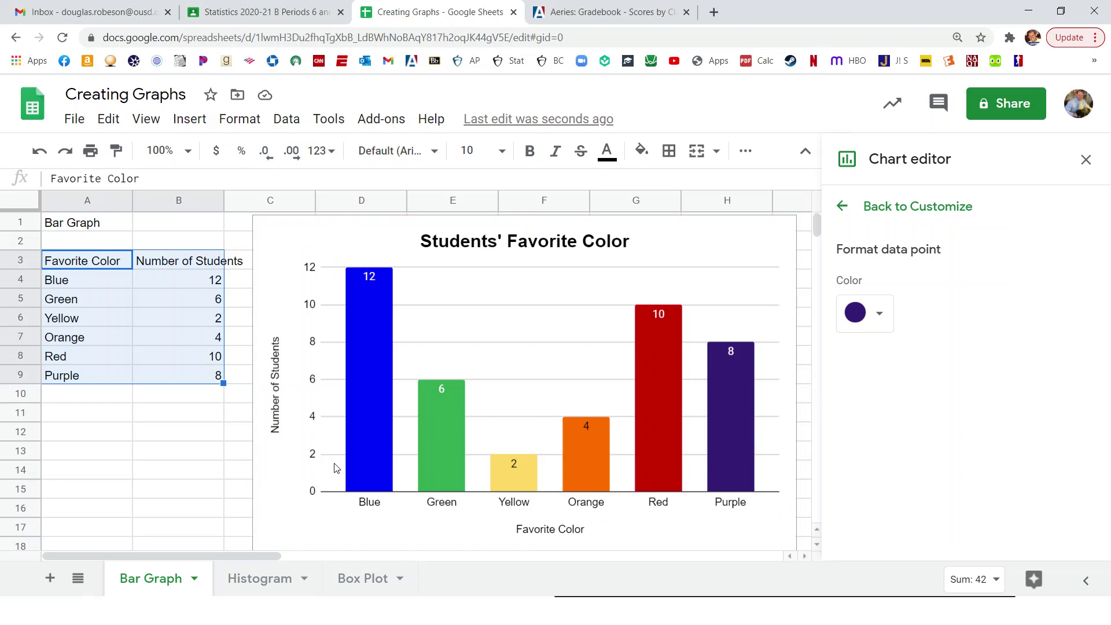
On the Histogram sheet, chart the Test Scores in A3:A70 as a histogram
{"action": "left_click", "coordinate": [261, 578]}
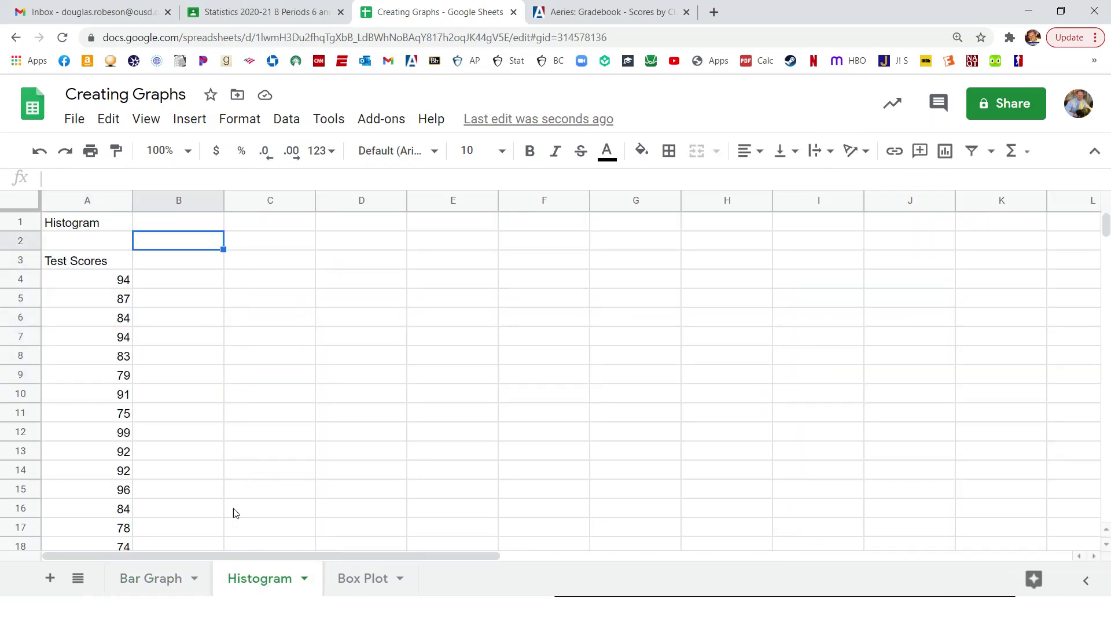
{"action": "left_click_drag", "start_coordinate": [86, 261], "coordinate": [84, 357]}
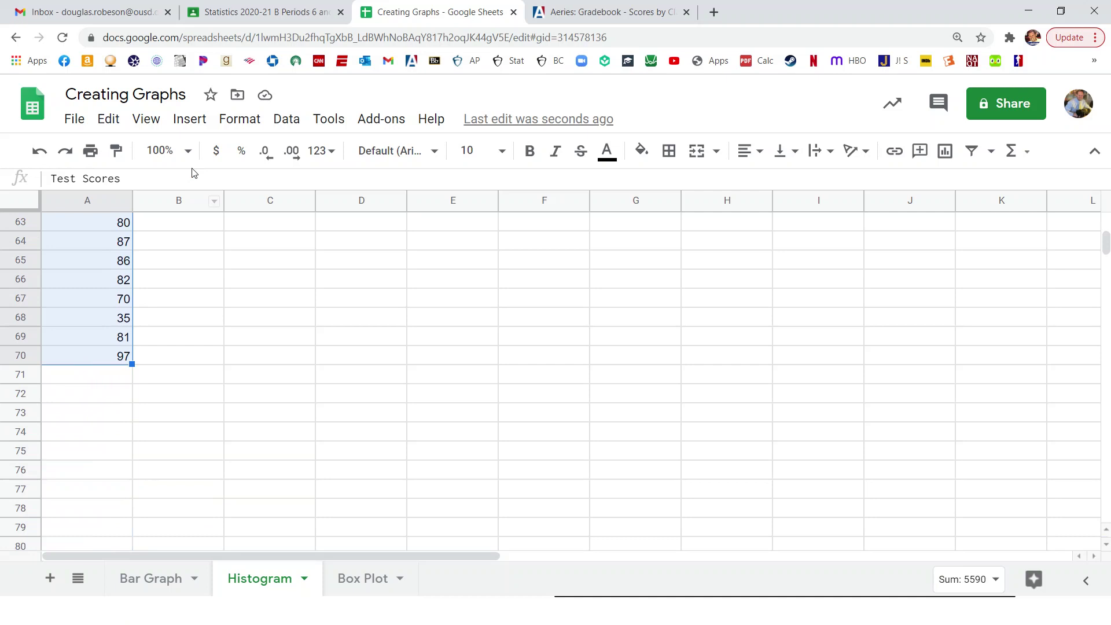
{"action": "left_click", "coordinate": [189, 119]}
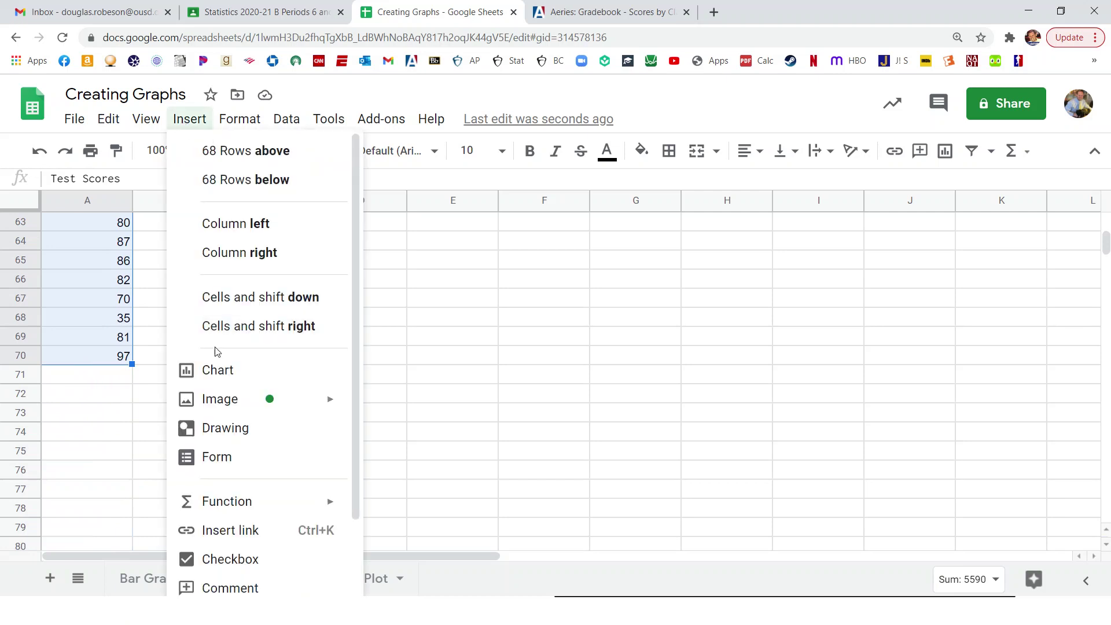
{"action": "left_click", "coordinate": [228, 371]}
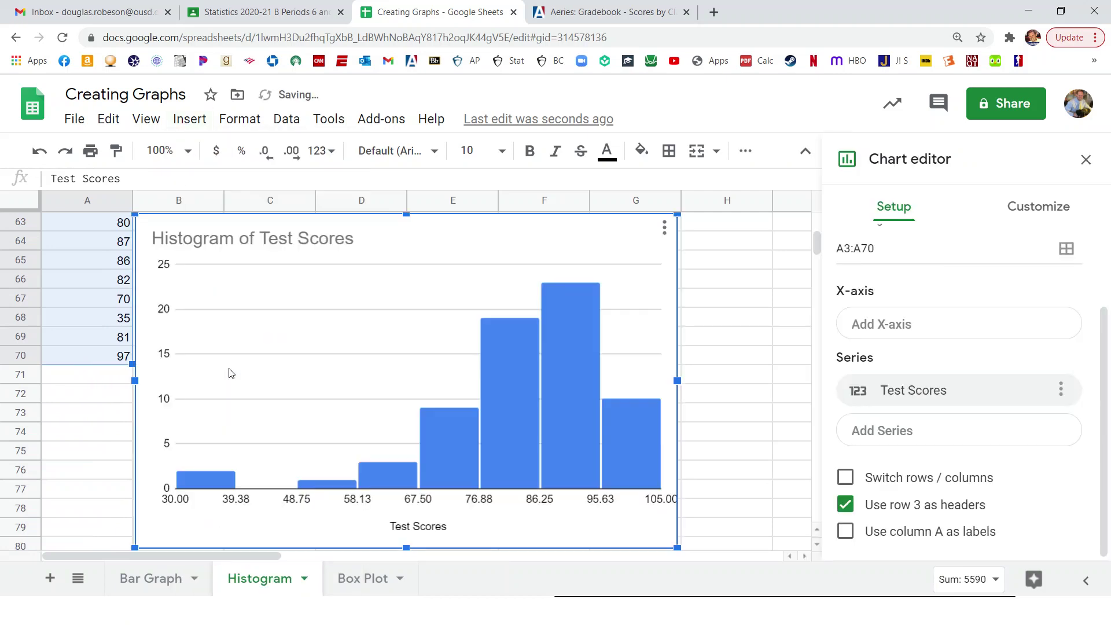
Retitle the histogram 'Statistics Test Scores'
{"action": "double_click", "coordinate": [276, 241]}
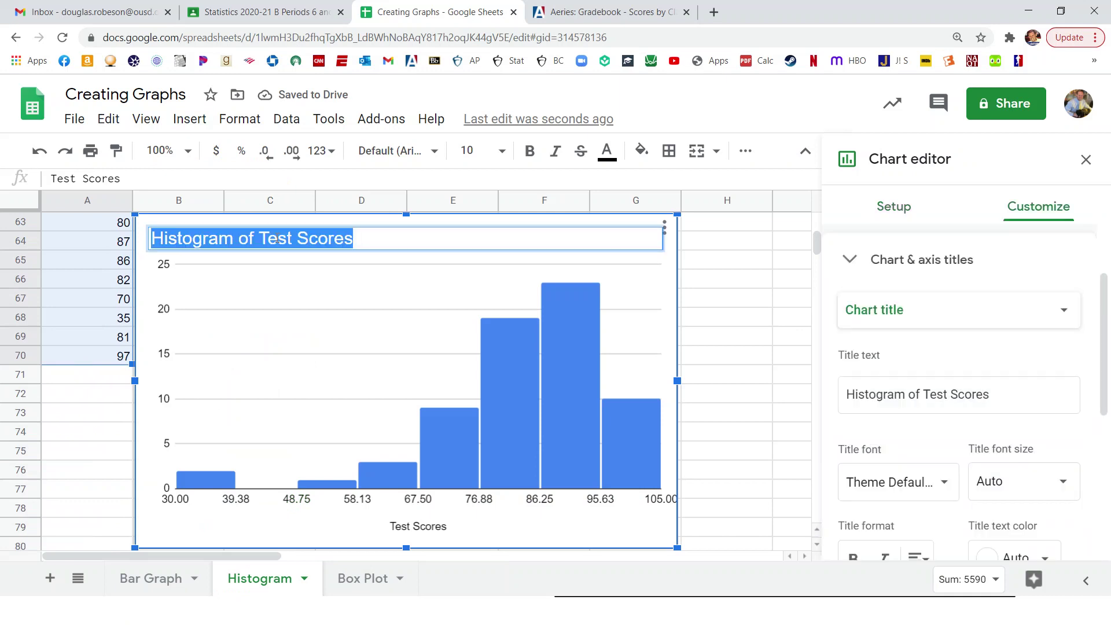
{"action": "type", "text": "Statistics "}
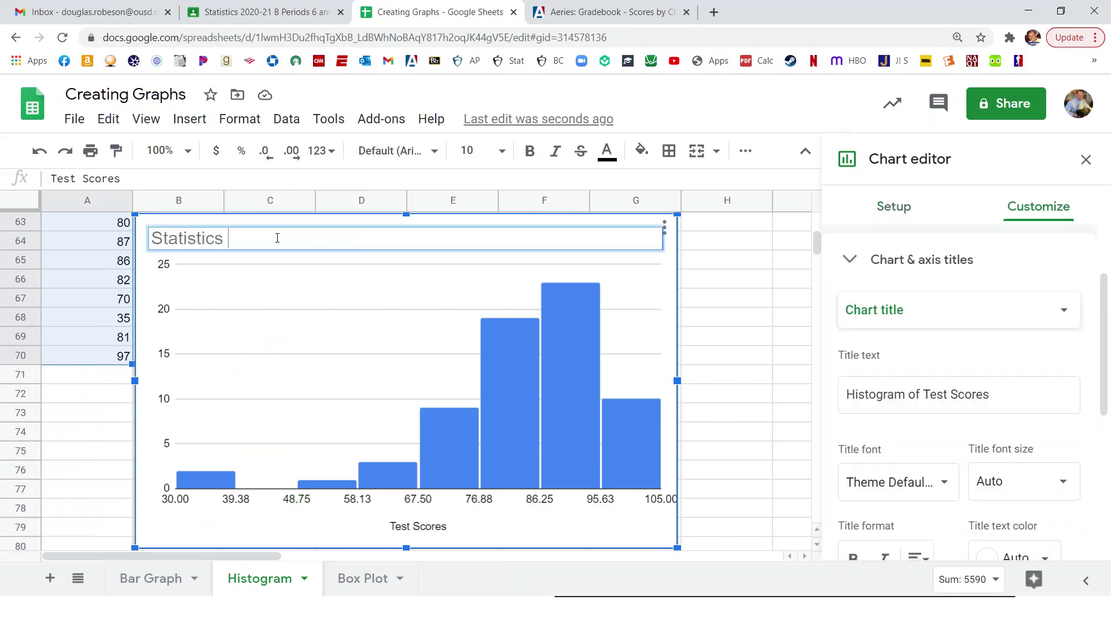
{"action": "type", "text": "Test Scores"}
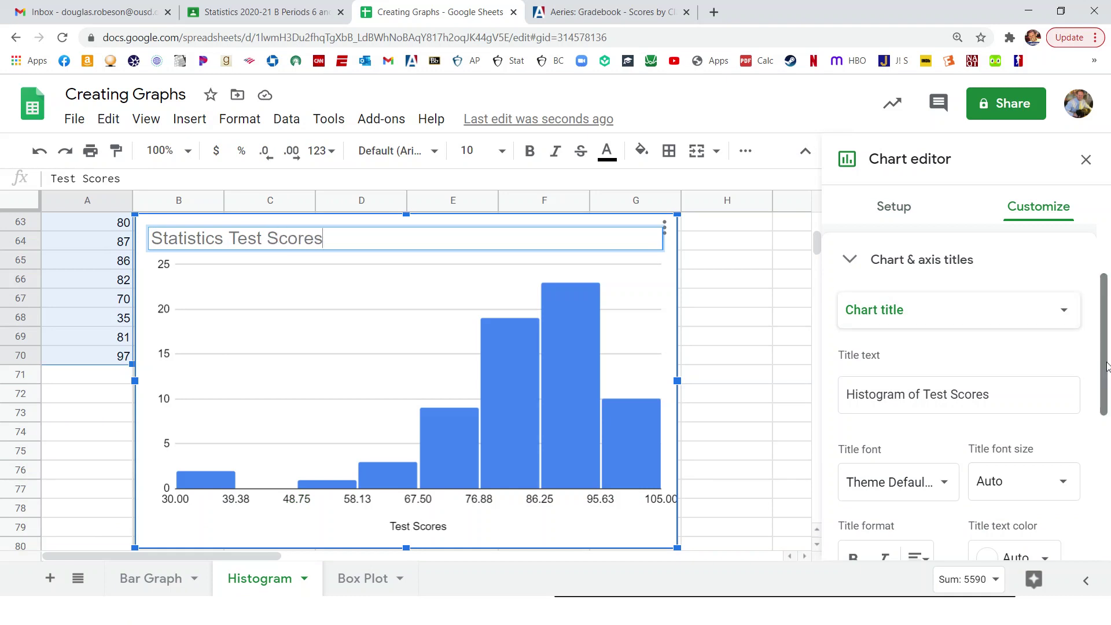
{"action": "left_click_drag", "start_coordinate": [1105, 363], "coordinate": [1104, 420]}
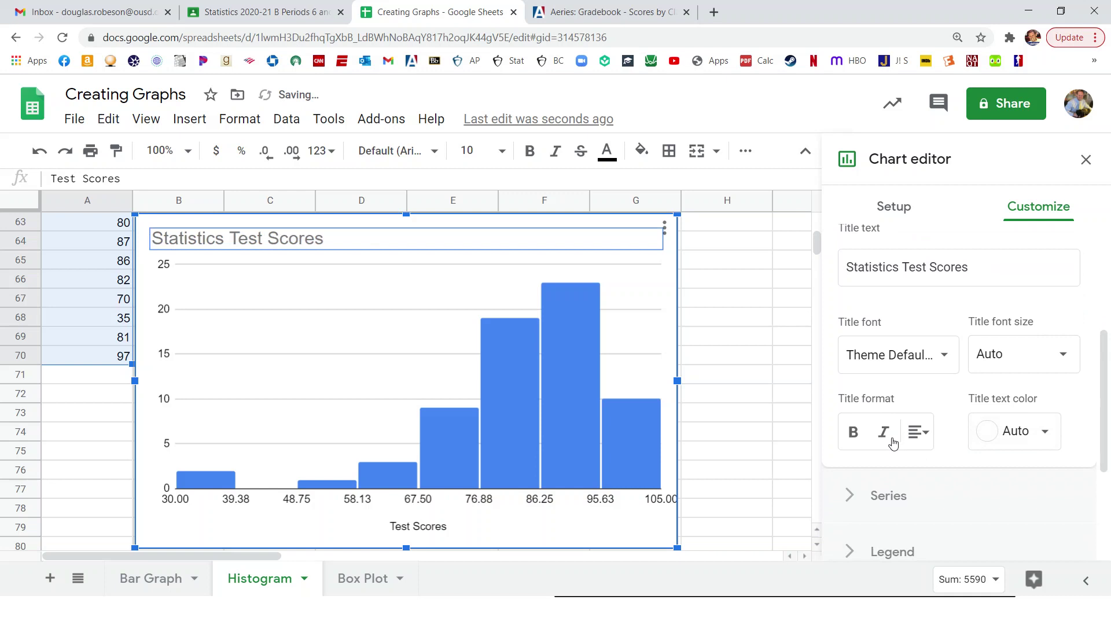
Make the histogram title bold, centred and black
{"action": "left_click", "coordinate": [853, 433]}
{"action": "left_click", "coordinate": [913, 432]}
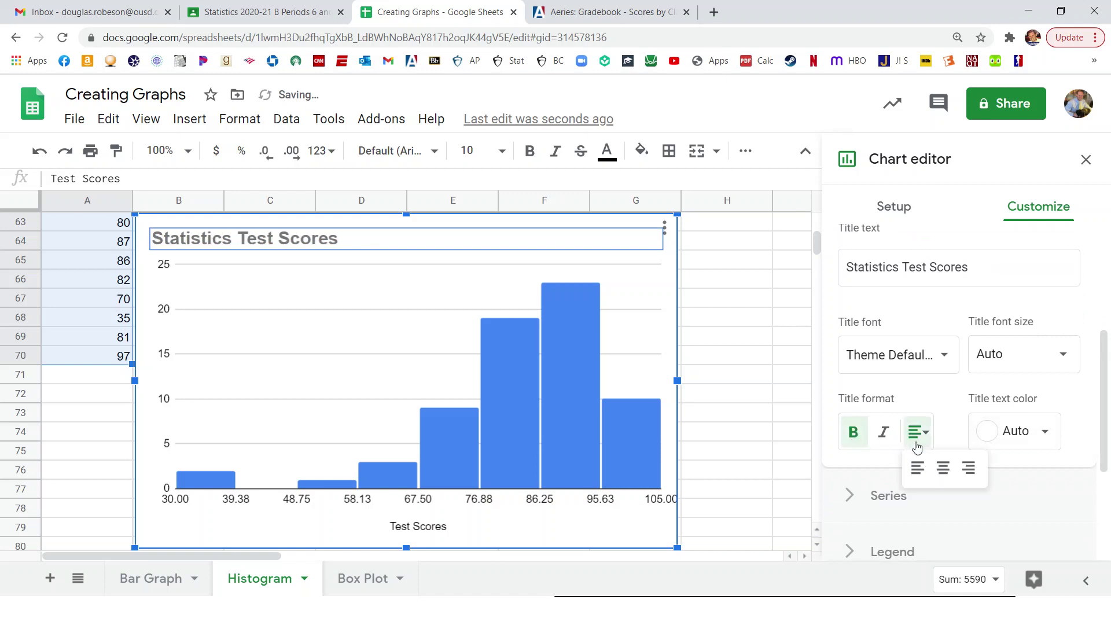
{"action": "left_click", "coordinate": [941, 472]}
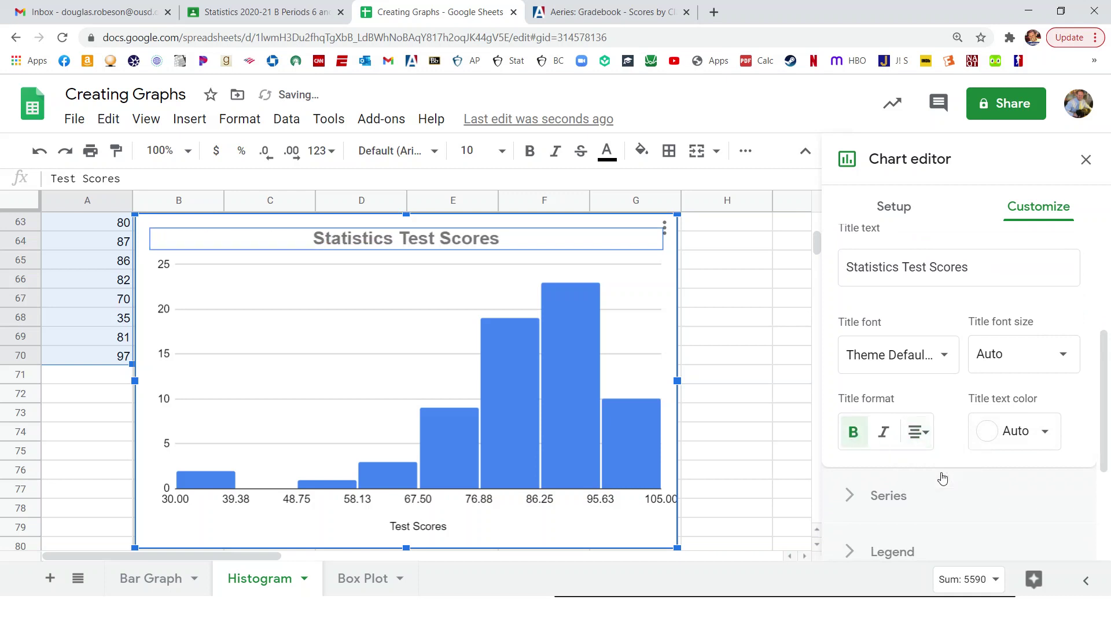
{"action": "left_click", "coordinate": [1027, 427]}
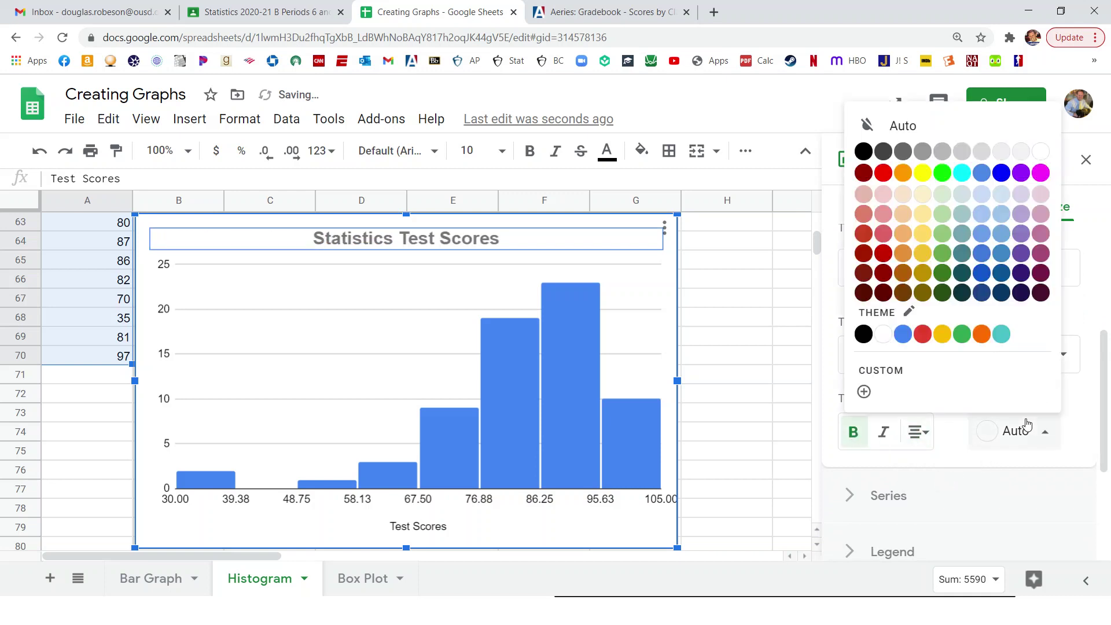
{"action": "left_click", "coordinate": [863, 153]}
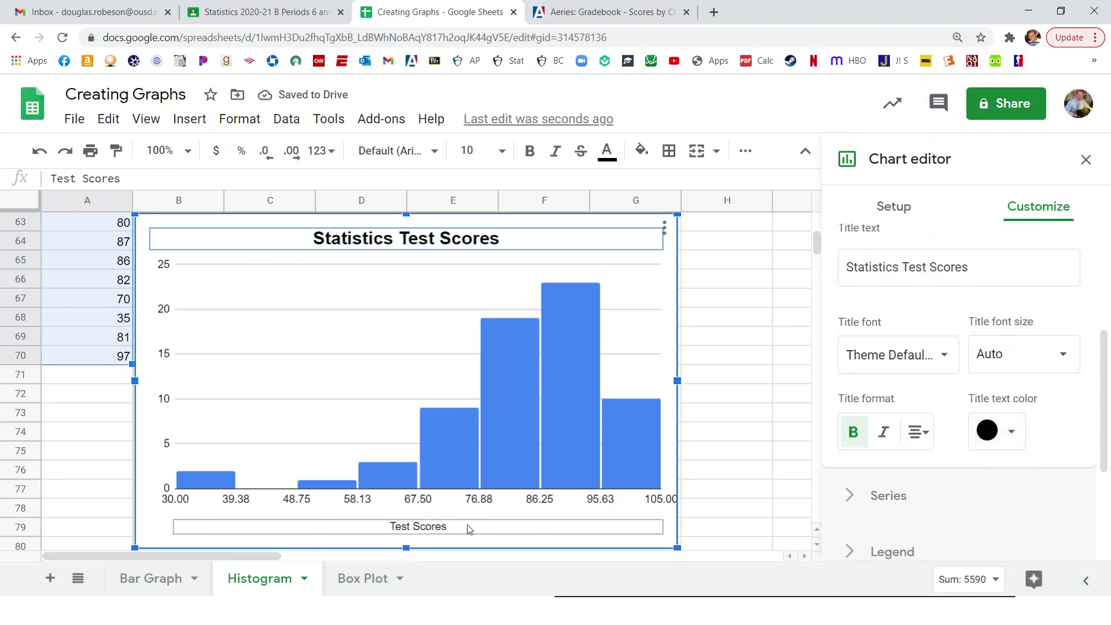
{"action": "left_click", "coordinate": [634, 457]}
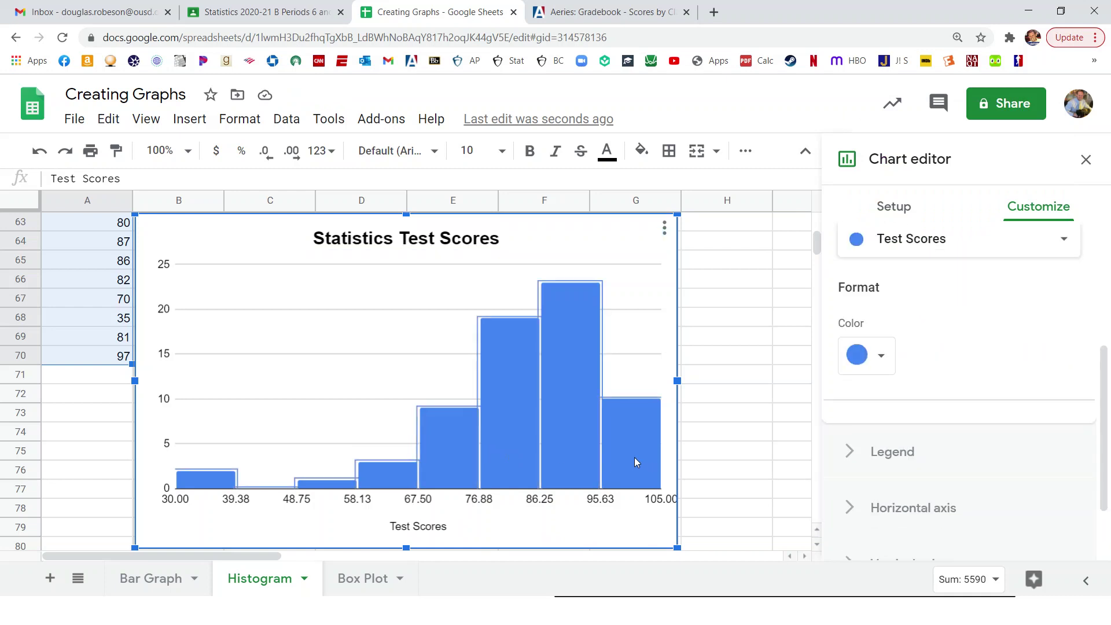
Recolour the histogram bars from blue to dark red, briefly trying magenta first
{"action": "left_click", "coordinate": [881, 355]}
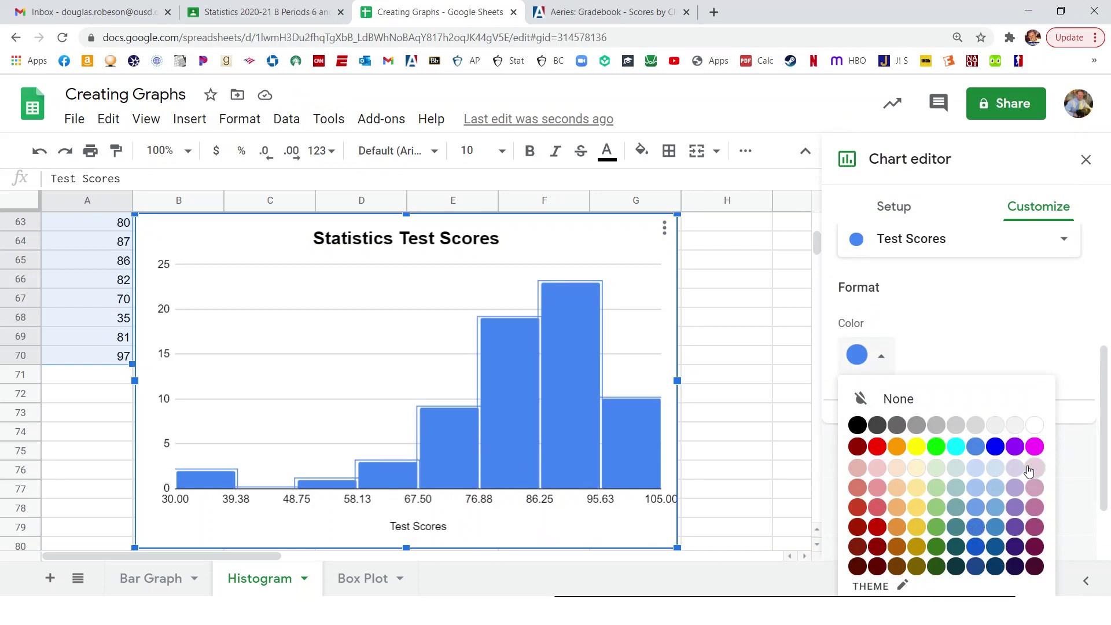
{"action": "left_click", "coordinate": [1034, 447]}
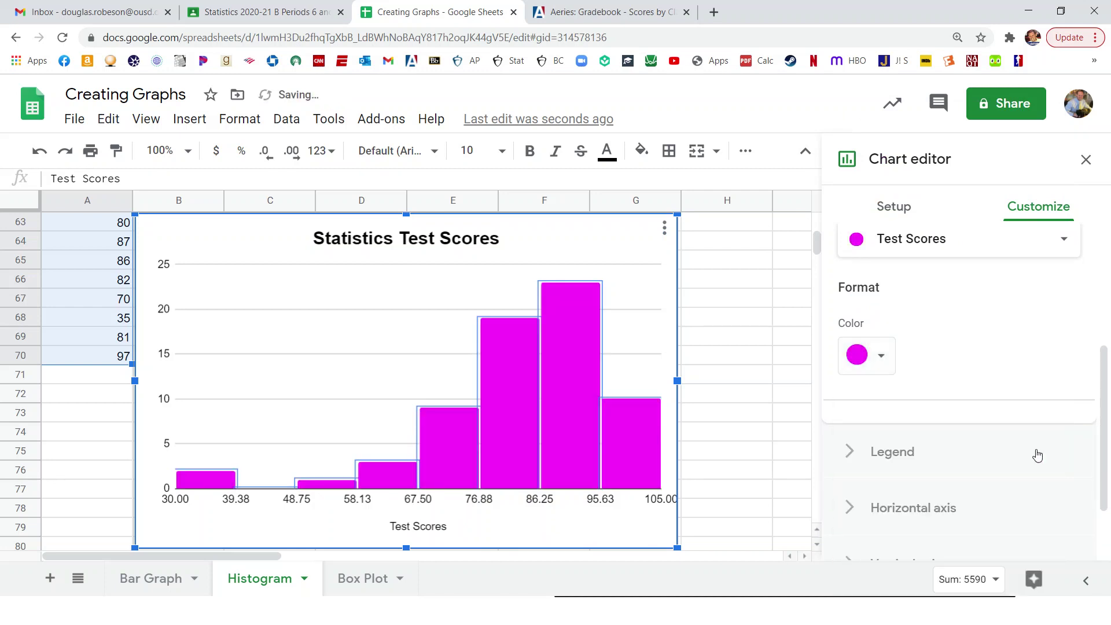
{"action": "left_click", "coordinate": [881, 353]}
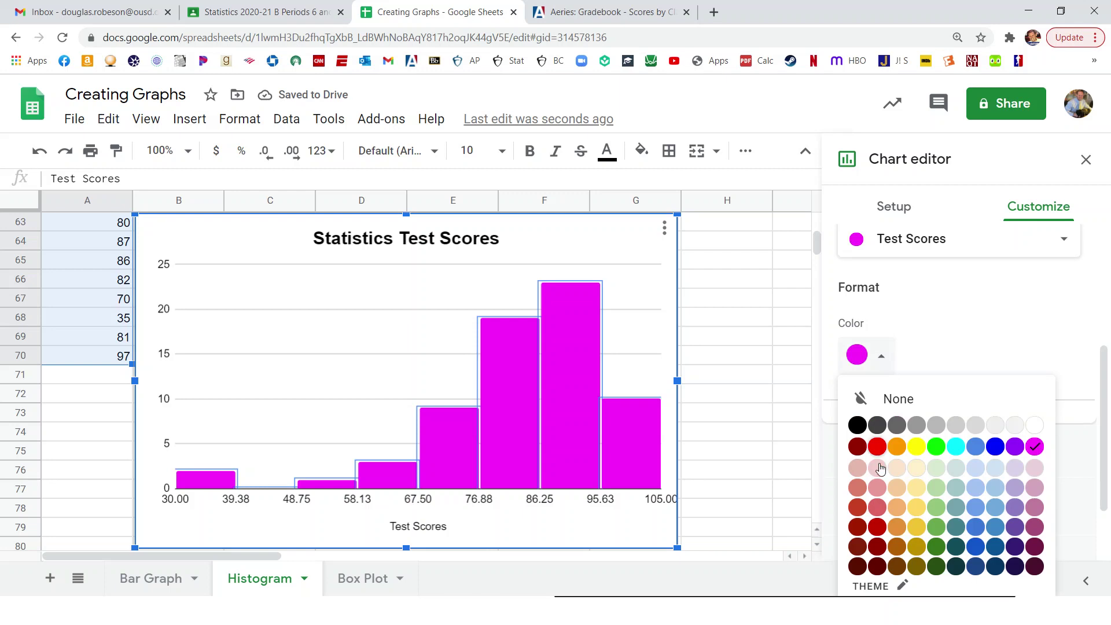
{"action": "left_click", "coordinate": [878, 546]}
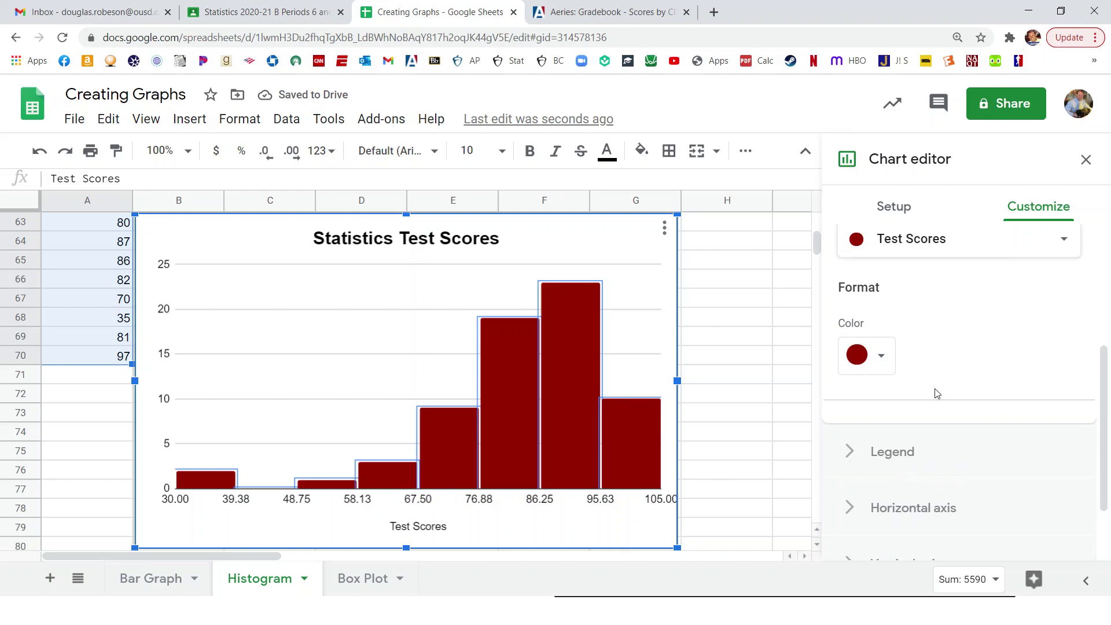
Set the histogram's horizontal axis maximum to 100
{"action": "left_click", "coordinate": [905, 508]}
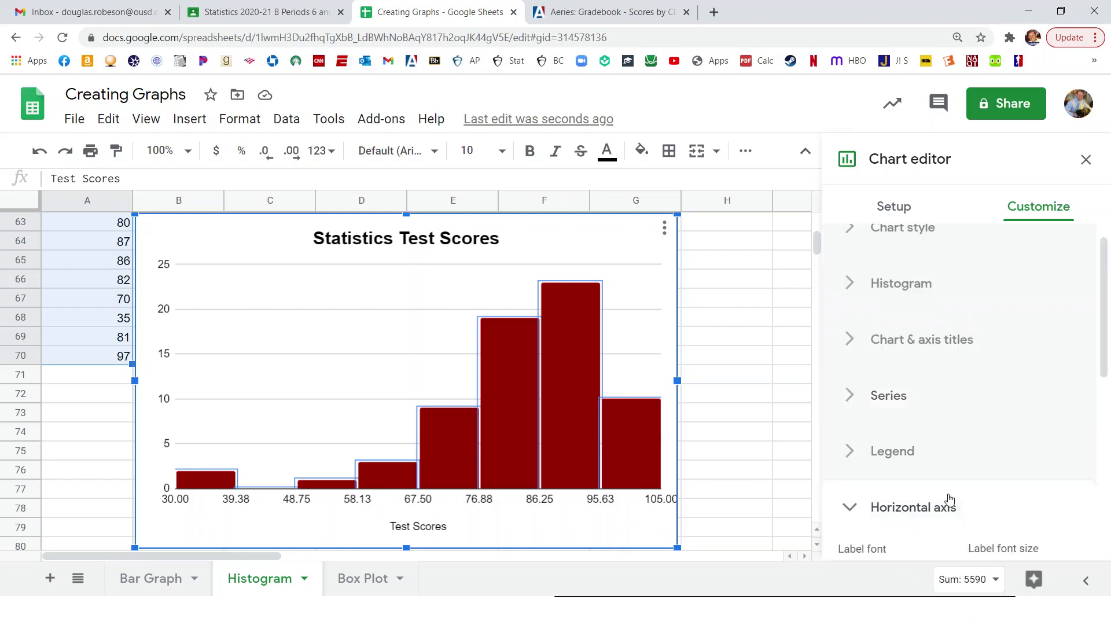
{"action": "left_click_drag", "start_coordinate": [1103, 337], "coordinate": [1105, 407]}
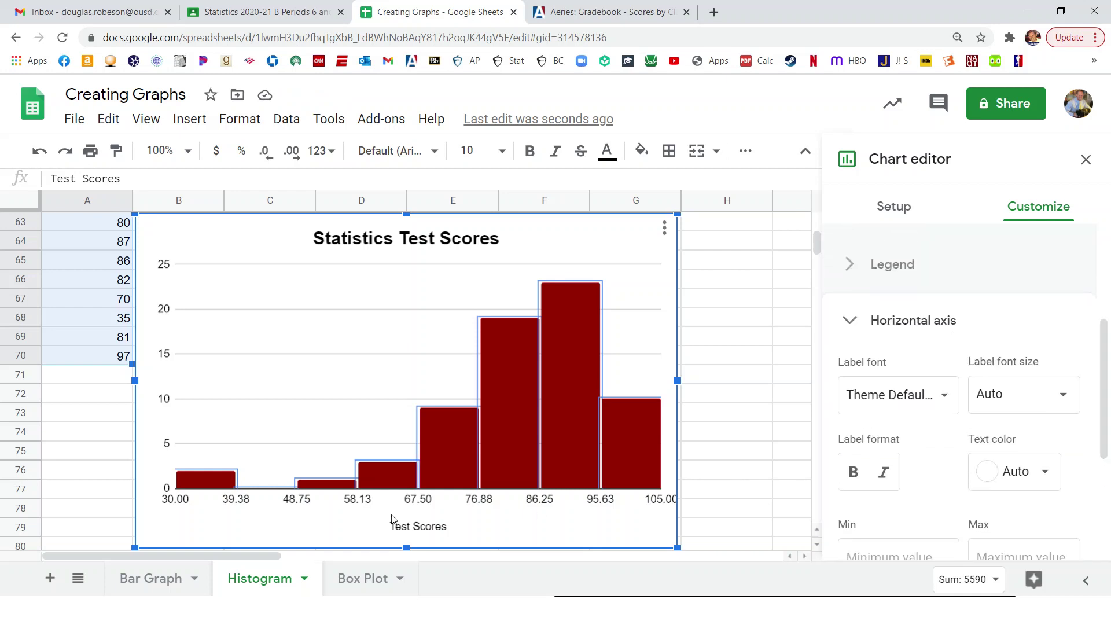
{"action": "left_click", "coordinate": [512, 504]}
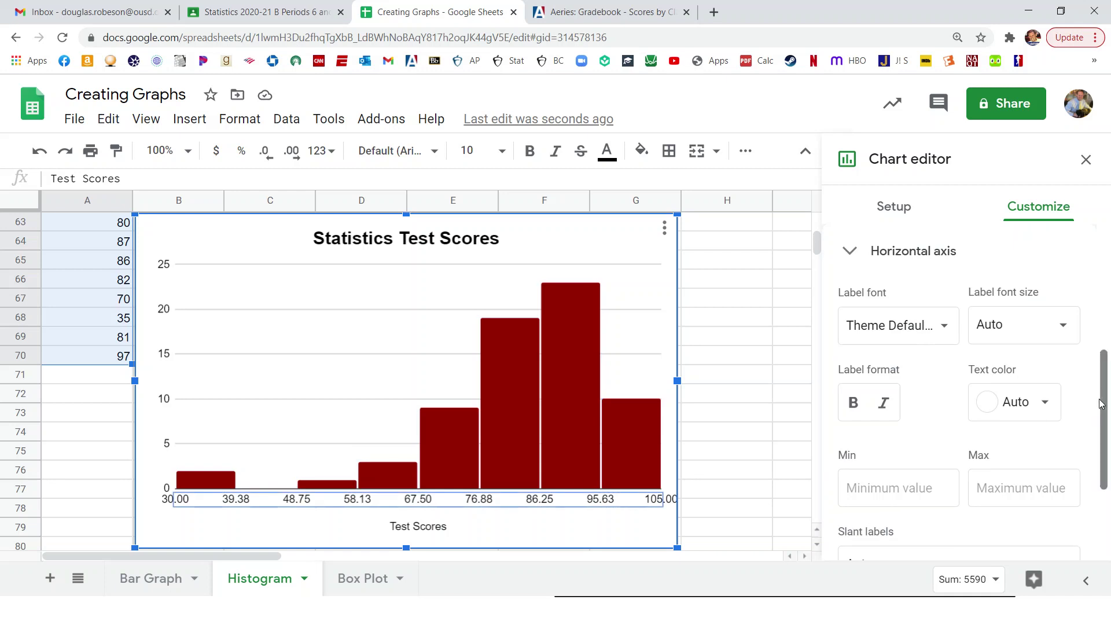
{"action": "scroll", "coordinate": [1088, 410], "scroll_direction": "down", "scroll_amount": 1}
{"action": "left_click", "coordinate": [1025, 447]}
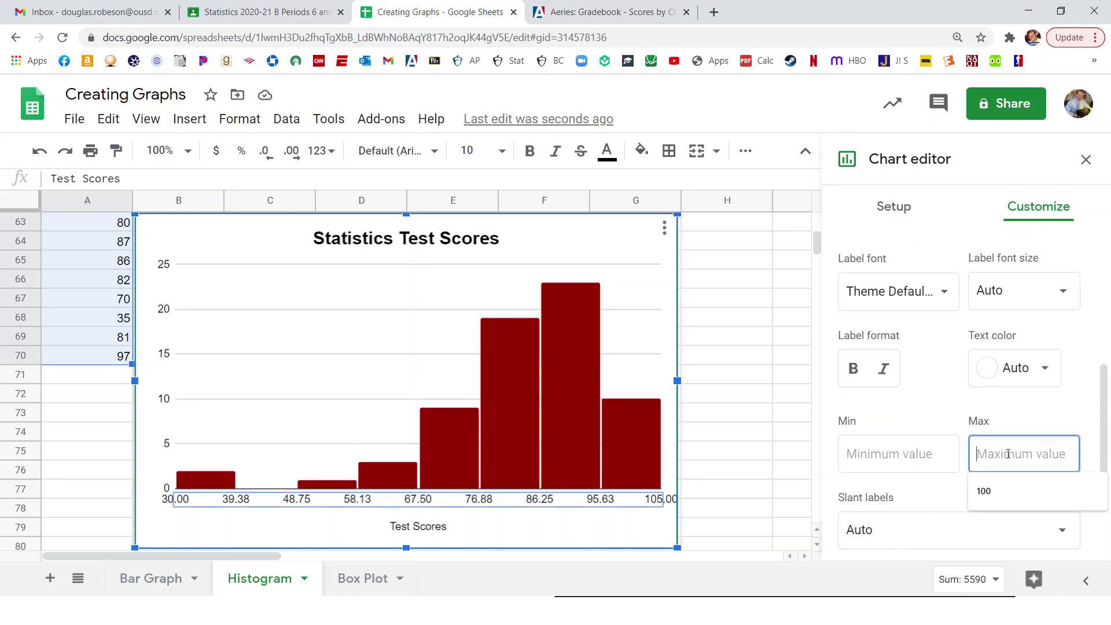
{"action": "type", "text": "100"}
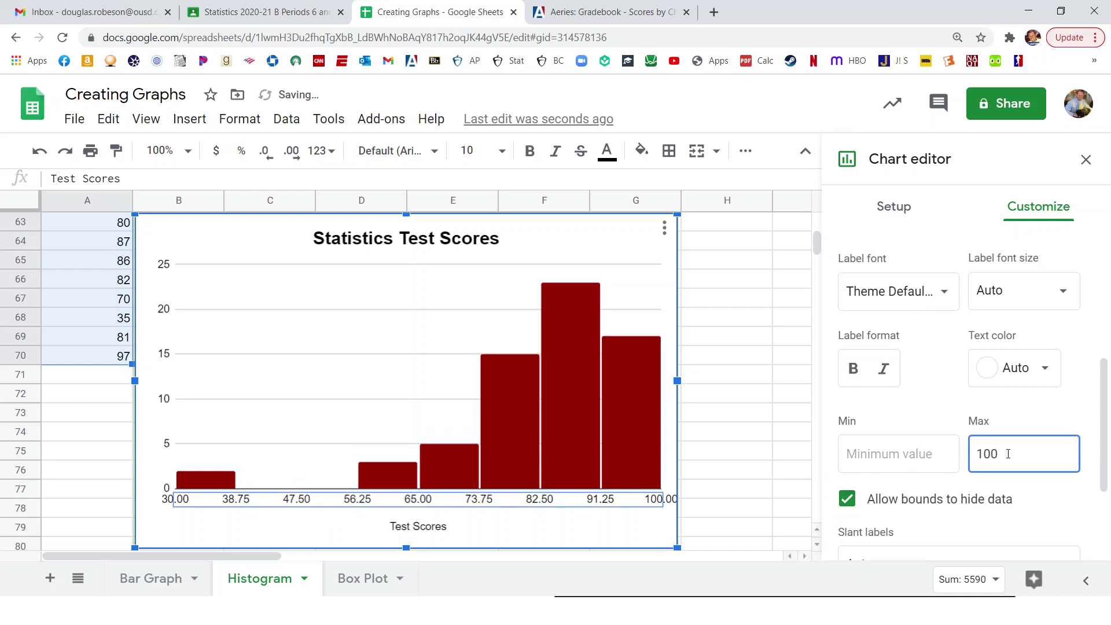
{"action": "left_click", "coordinate": [927, 404]}
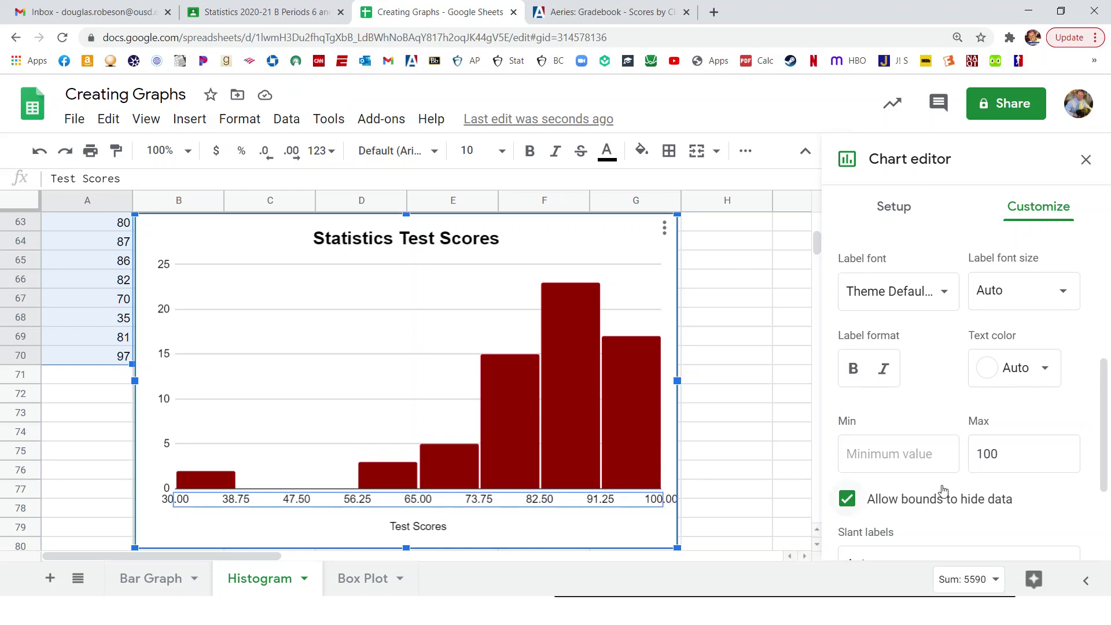
Slant the horizontal axis labels at 60°, after briefly trying 90°
{"action": "scroll", "coordinate": [1106, 438], "scroll_direction": "down", "scroll_amount": 3}
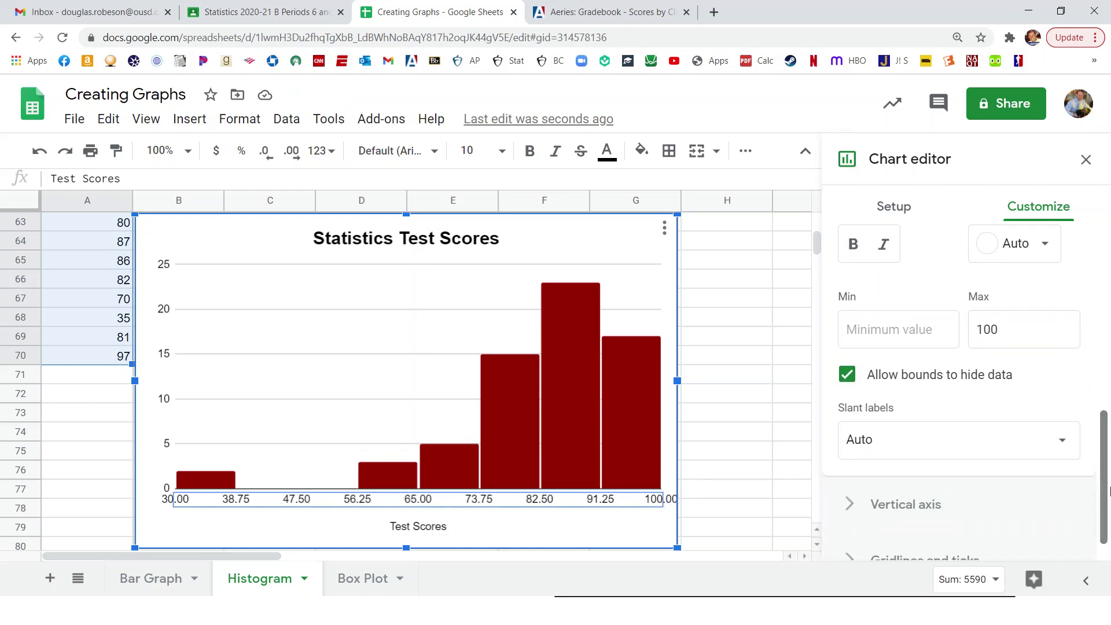
{"action": "left_click", "coordinate": [1056, 443]}
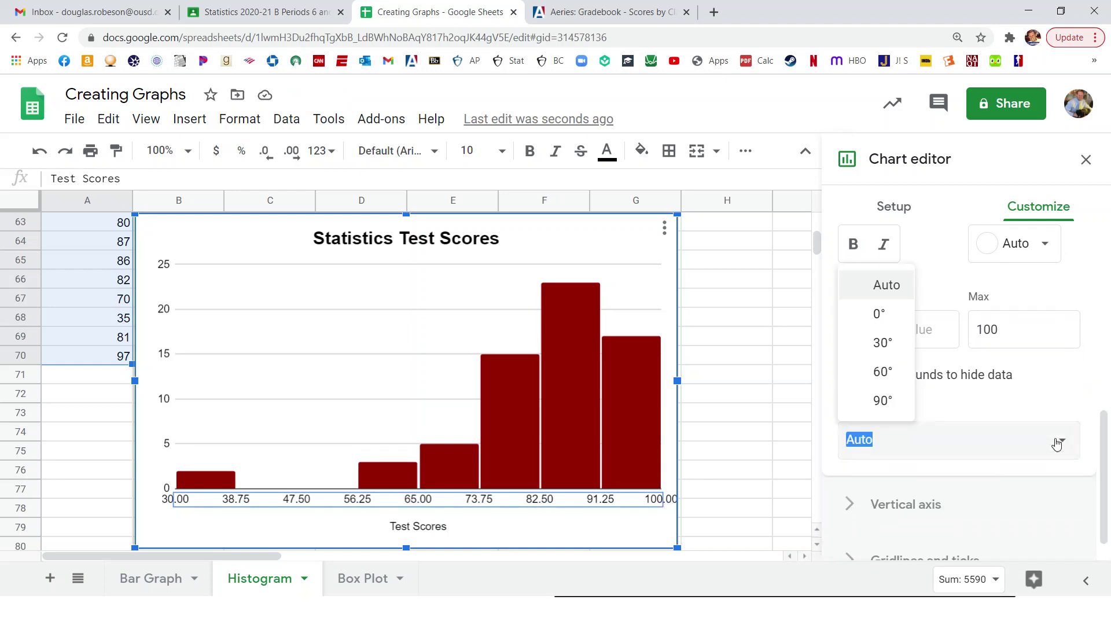
{"action": "left_click", "coordinate": [883, 373]}
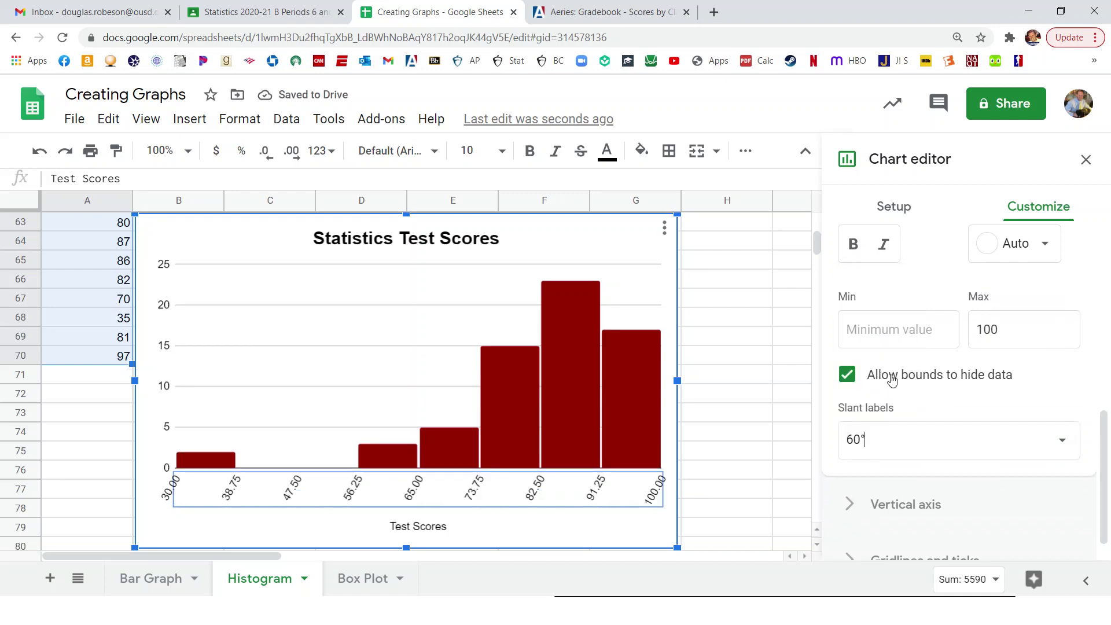
{"action": "left_click", "coordinate": [1056, 453]}
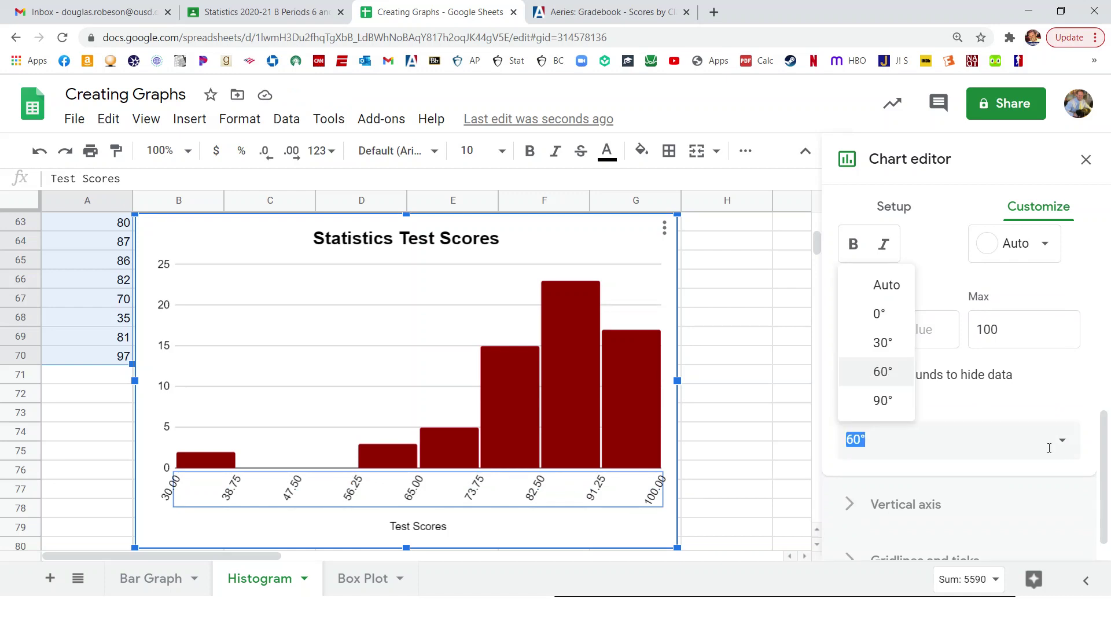
{"action": "left_click", "coordinate": [888, 402]}
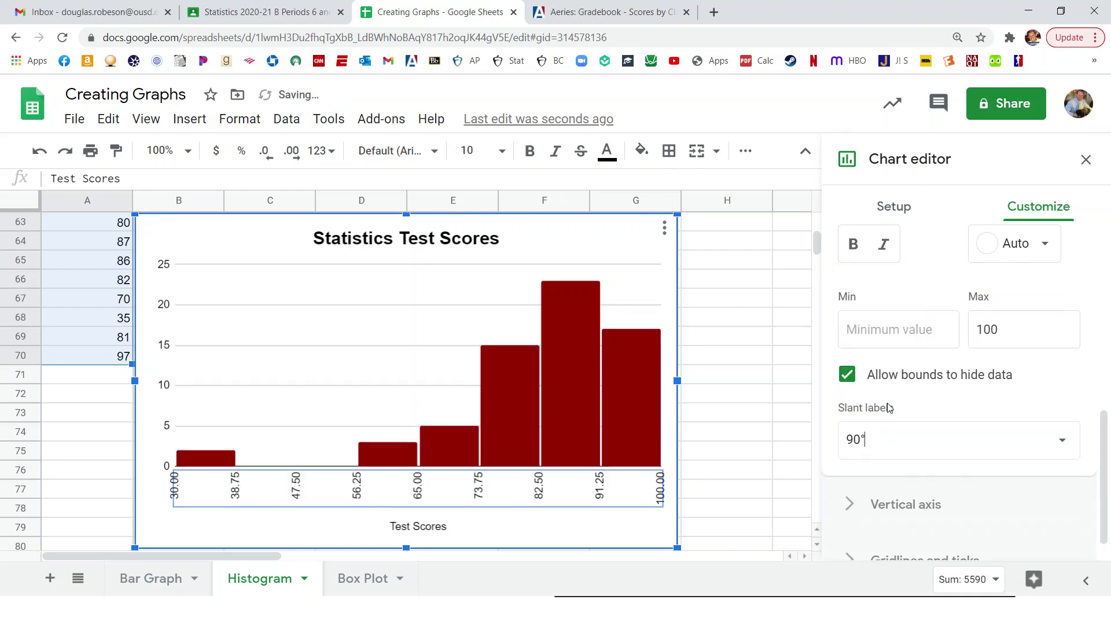
{"action": "left_click", "coordinate": [1061, 442]}
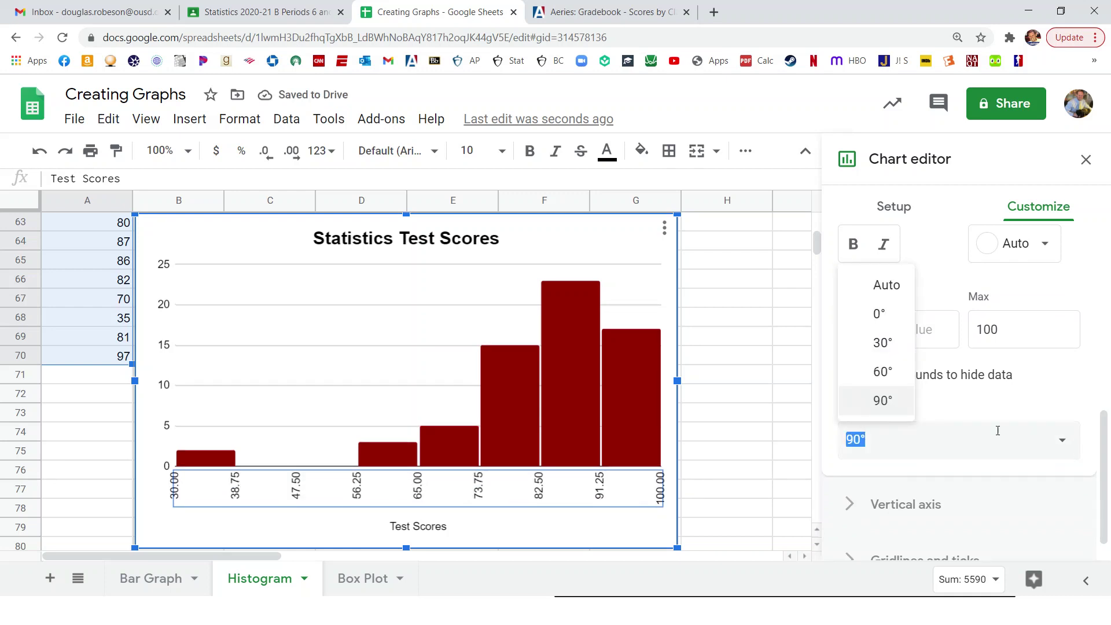
{"action": "left_click", "coordinate": [888, 375]}
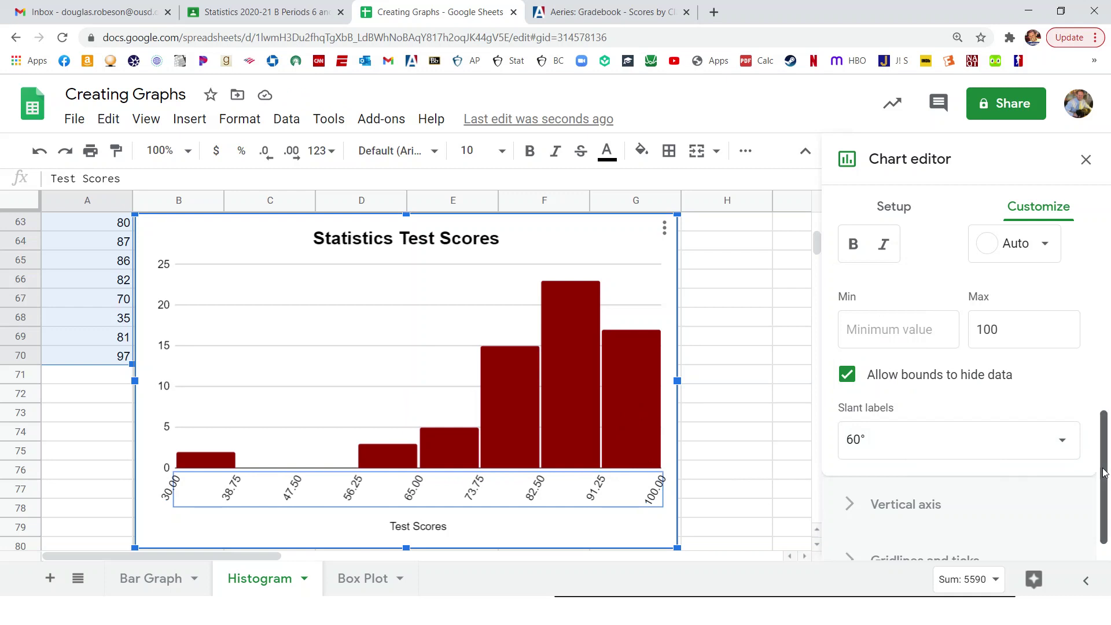
{"action": "scroll", "coordinate": [1107, 506], "scroll_direction": "down", "scroll_amount": 1}
{"action": "left_click_drag", "start_coordinate": [1107, 506], "coordinate": [1107, 312]}
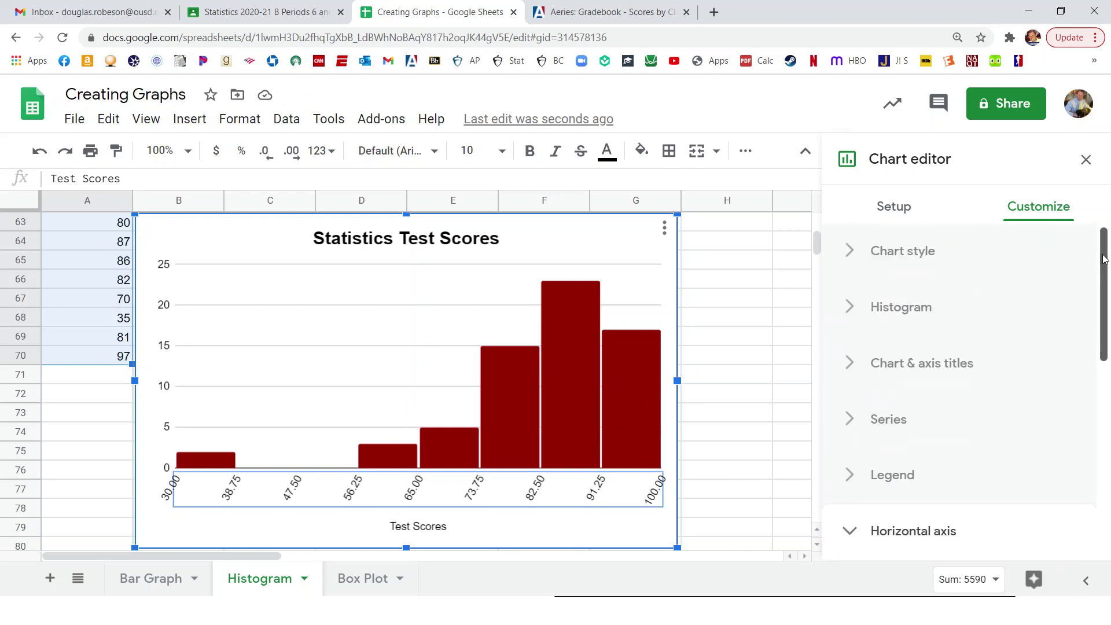
Change the histogram bucket size from 10 to 5, then deselect the chart to close the editor
{"action": "left_click", "coordinate": [912, 313]}
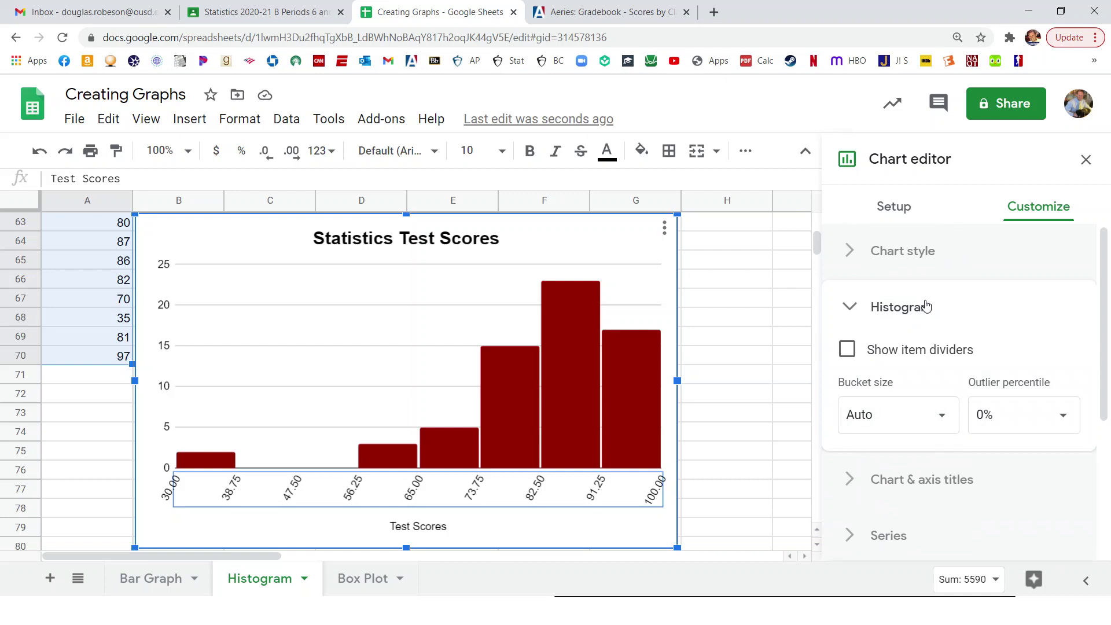
{"action": "left_click", "coordinate": [942, 415]}
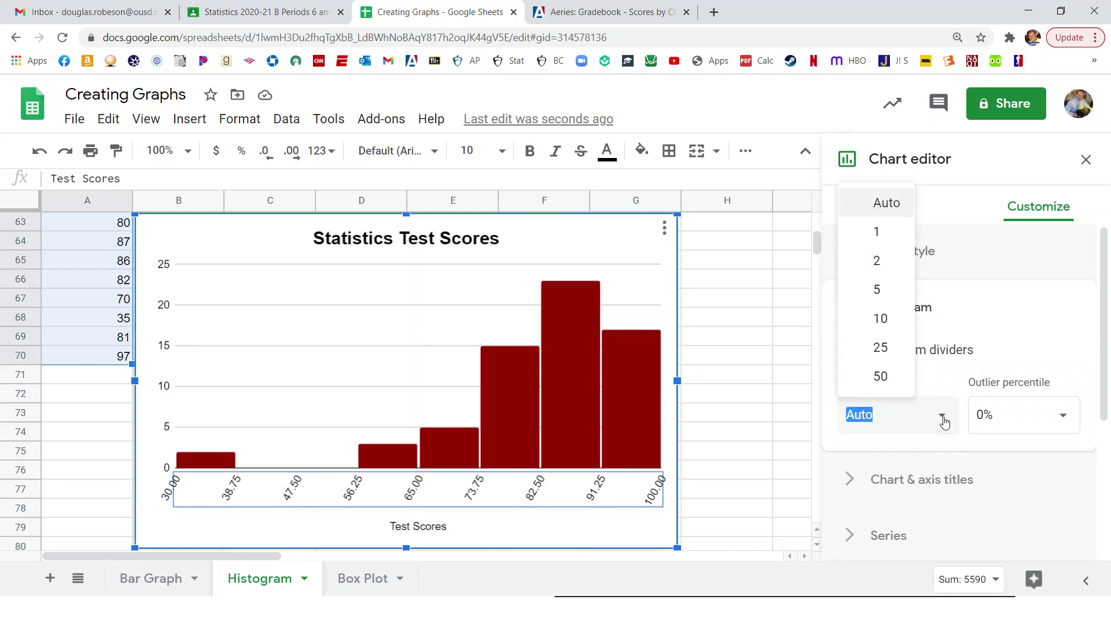
{"action": "left_click", "coordinate": [880, 317]}
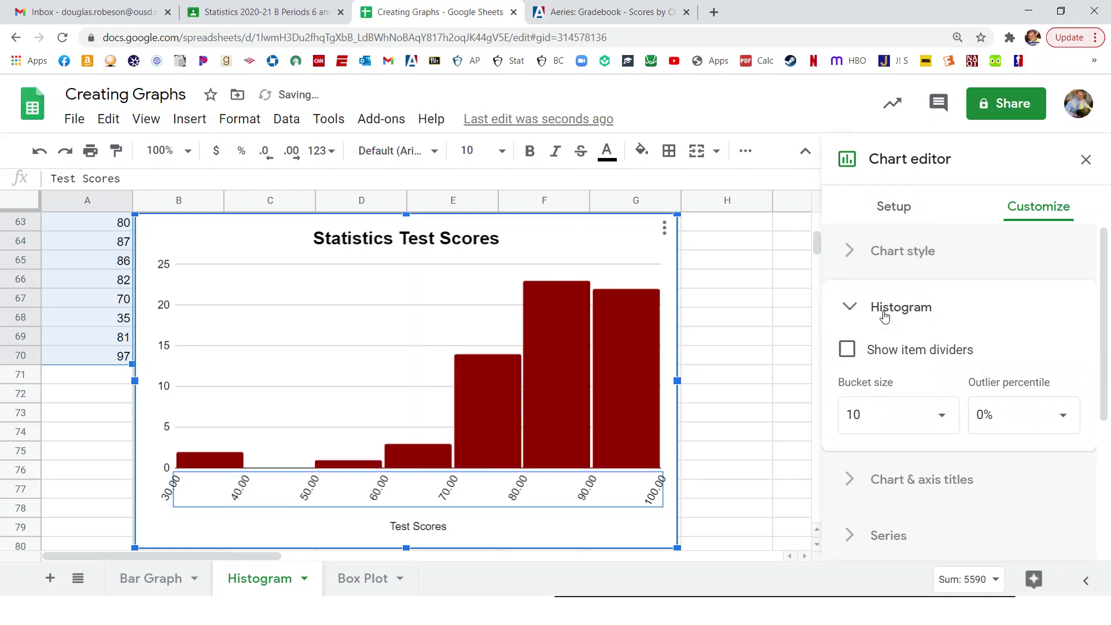
{"action": "left_click", "coordinate": [936, 421]}
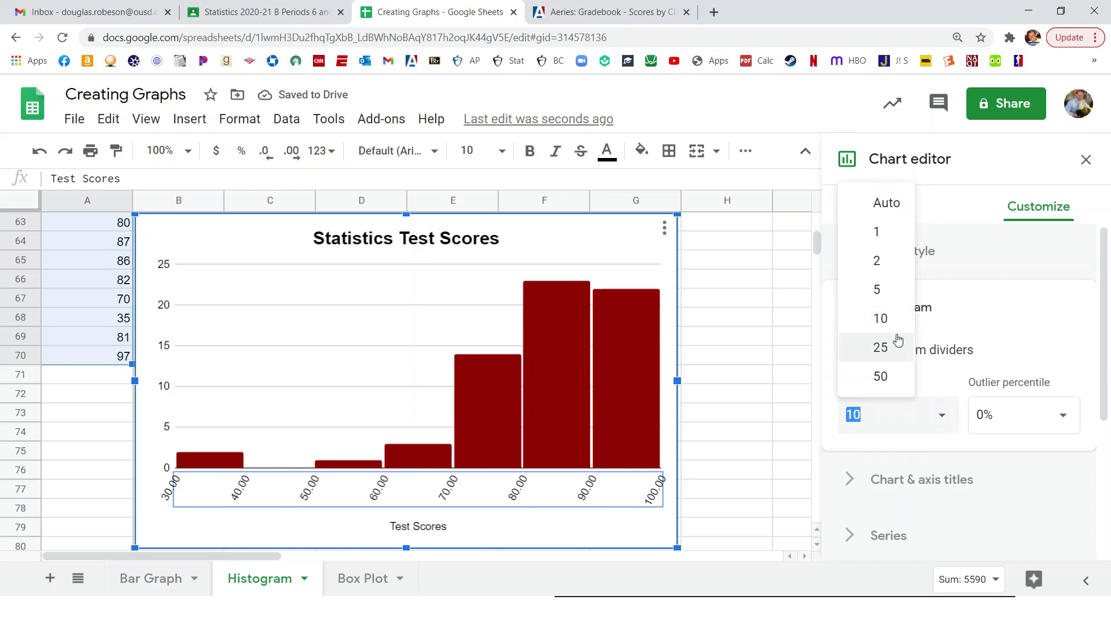
{"action": "left_click", "coordinate": [879, 288]}
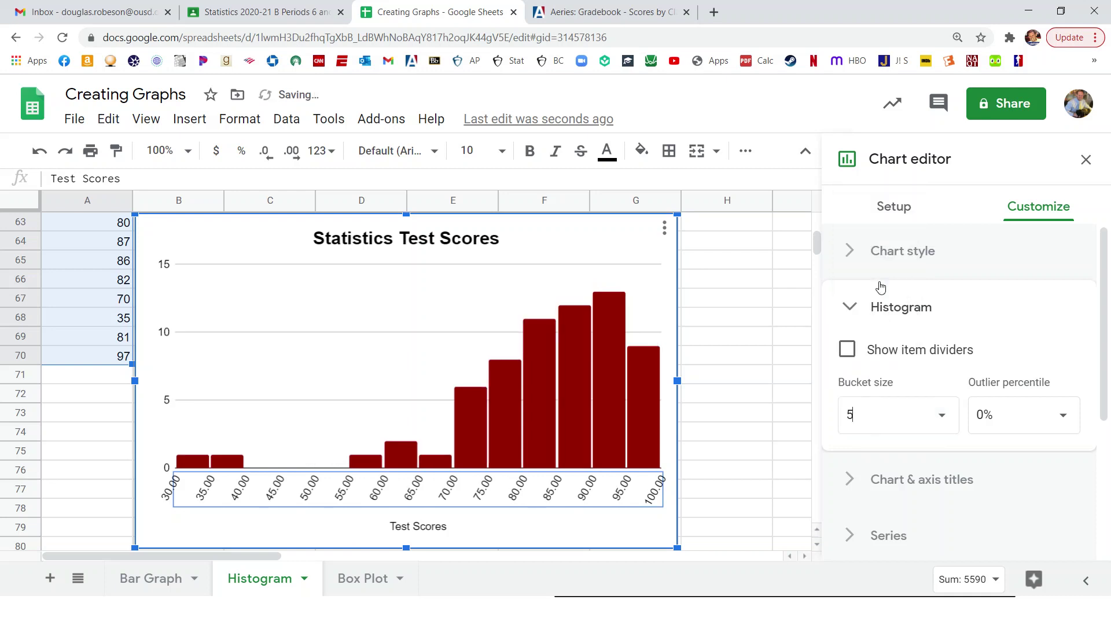
{"action": "left_click", "coordinate": [595, 238]}
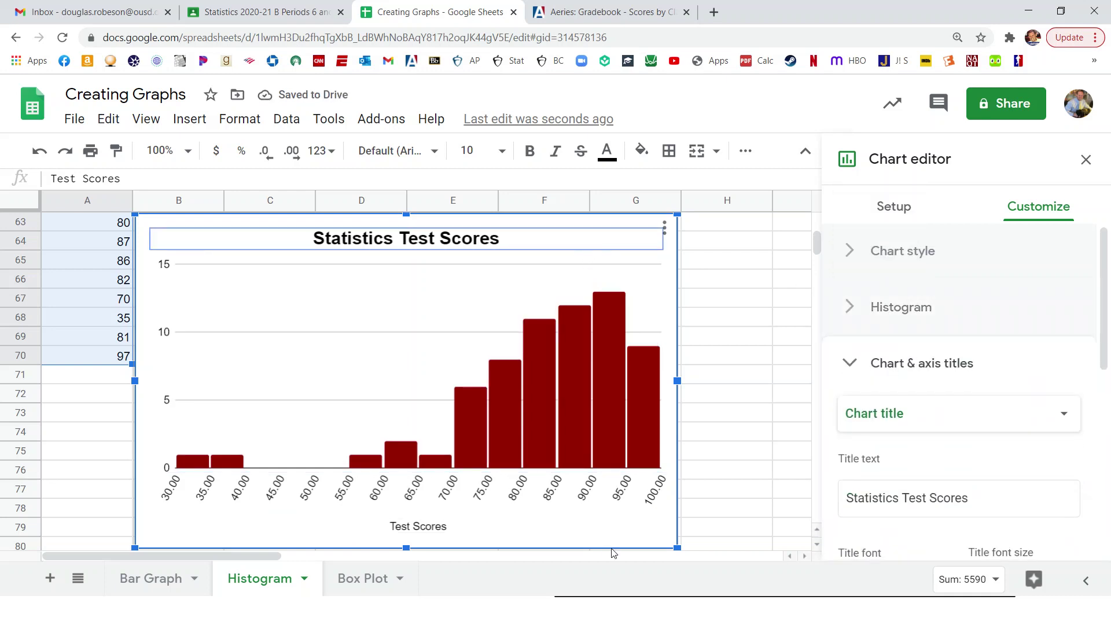
{"action": "left_click", "coordinate": [764, 514]}
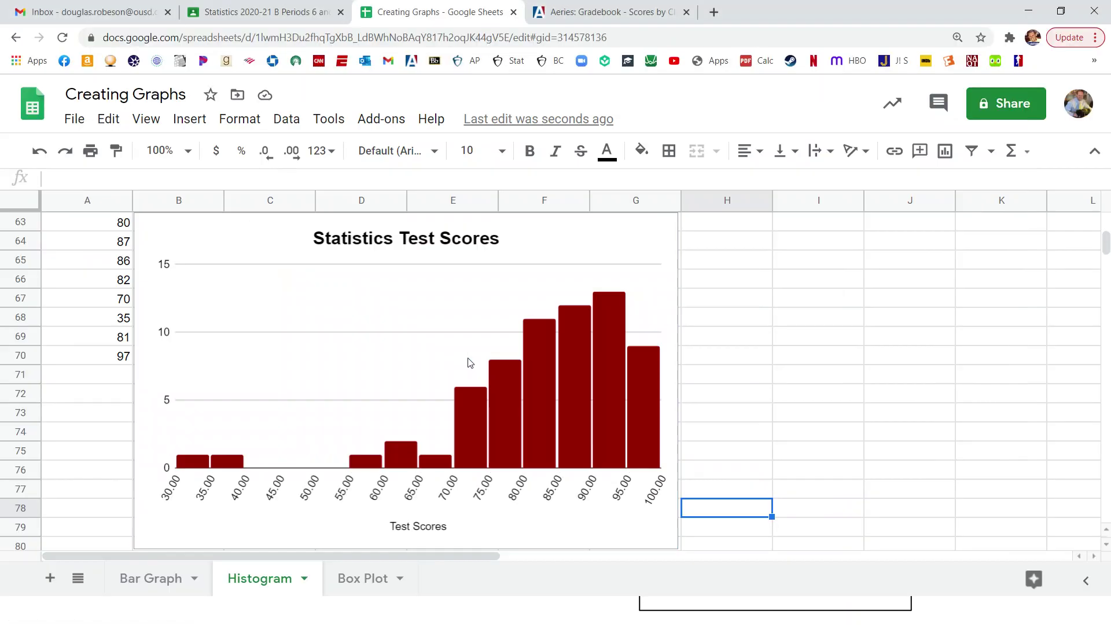
On the Box Plot sheet, enter =MIN(A4:A70) in D3 to get the minimum score of 30
{"action": "left_click", "coordinate": [366, 579]}
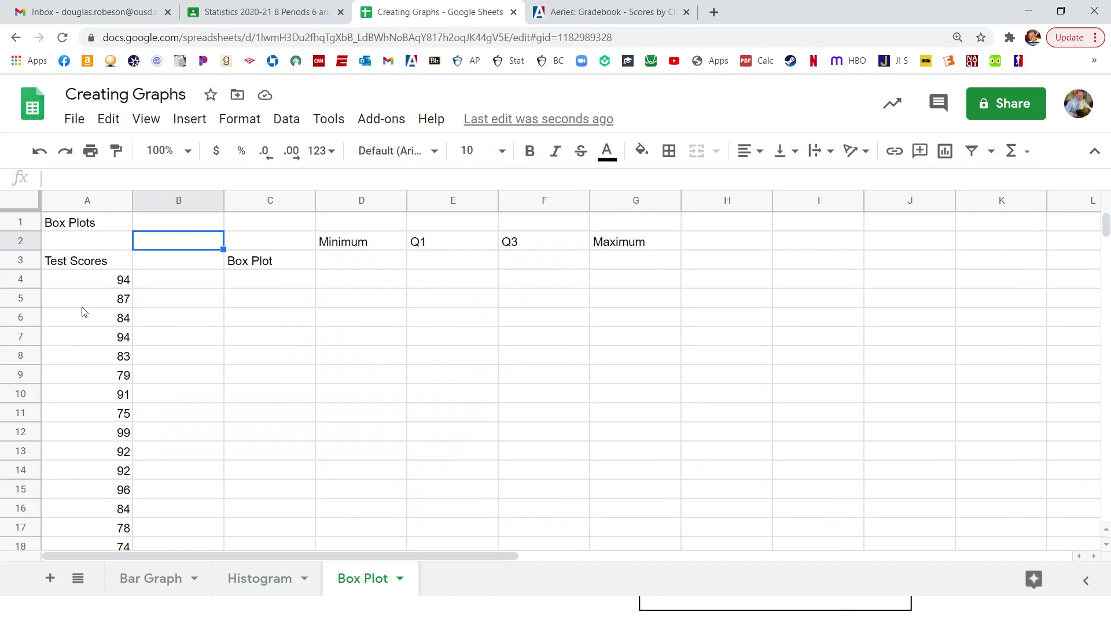
{"action": "left_click", "coordinate": [359, 266]}
{"action": "type", "text": "="}
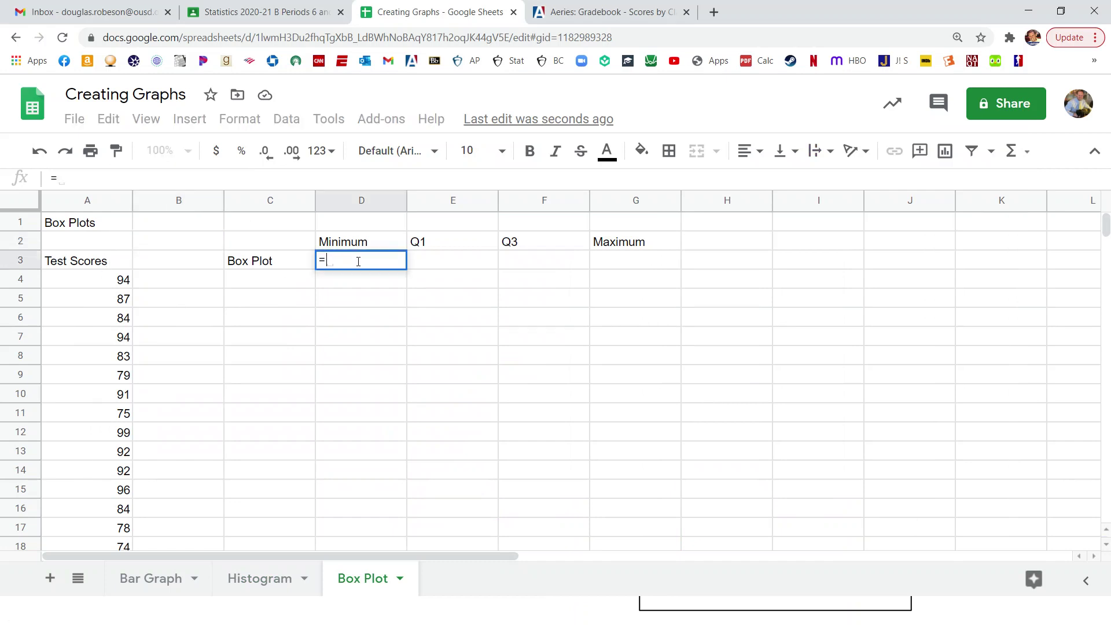
{"action": "type", "text": "min("}
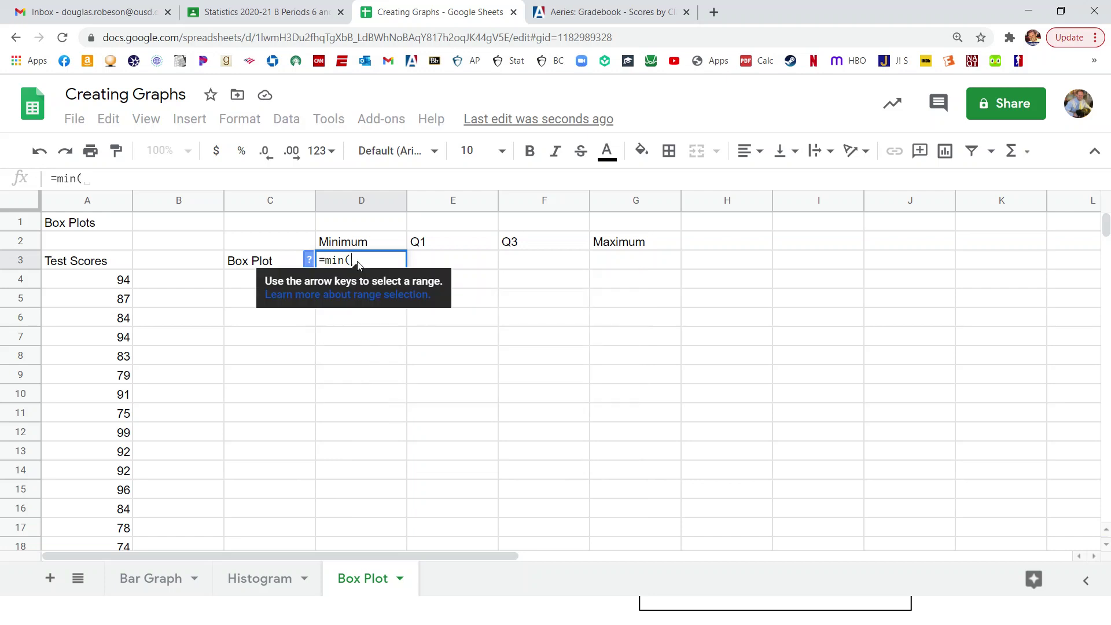
{"action": "left_click_drag", "start_coordinate": [115, 281], "coordinate": [88, 245]}
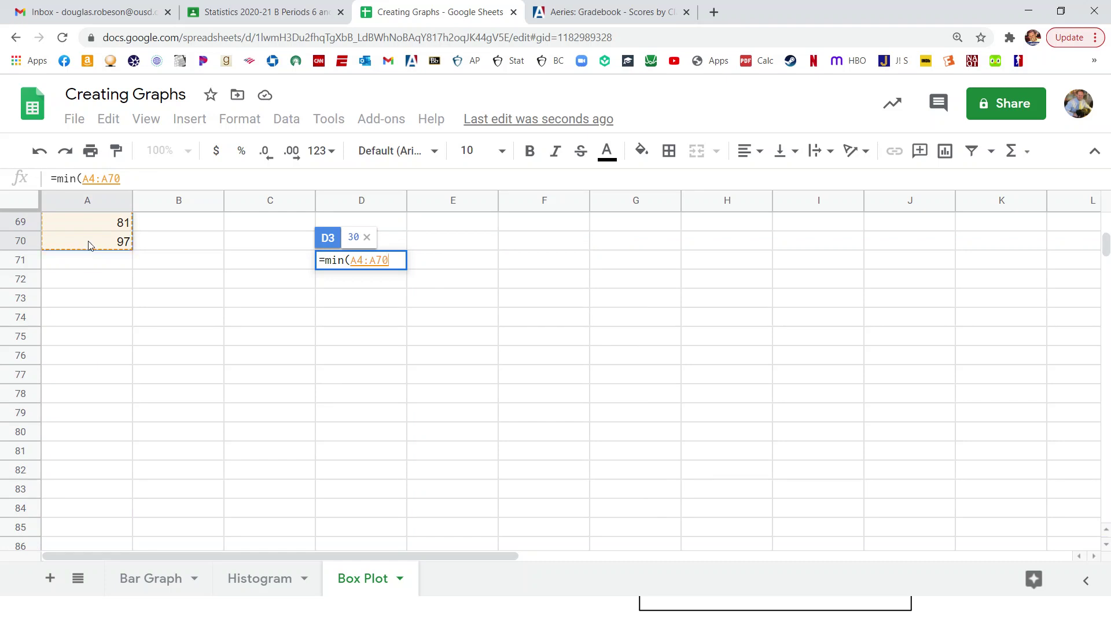
{"action": "left_click", "coordinate": [135, 179]}
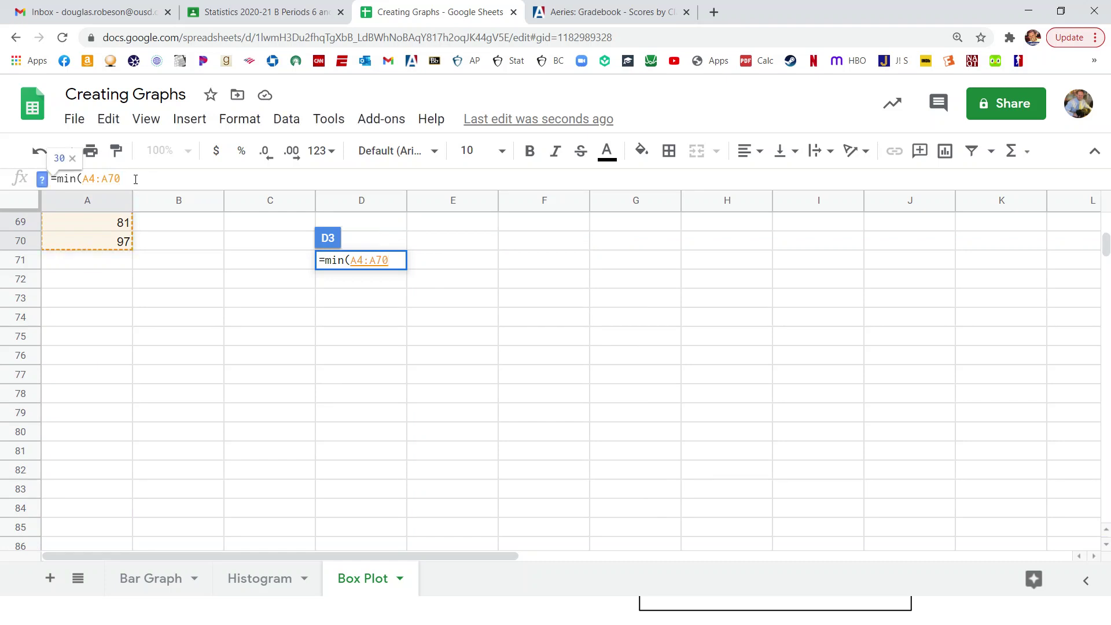
{"action": "type", "text": ")"}
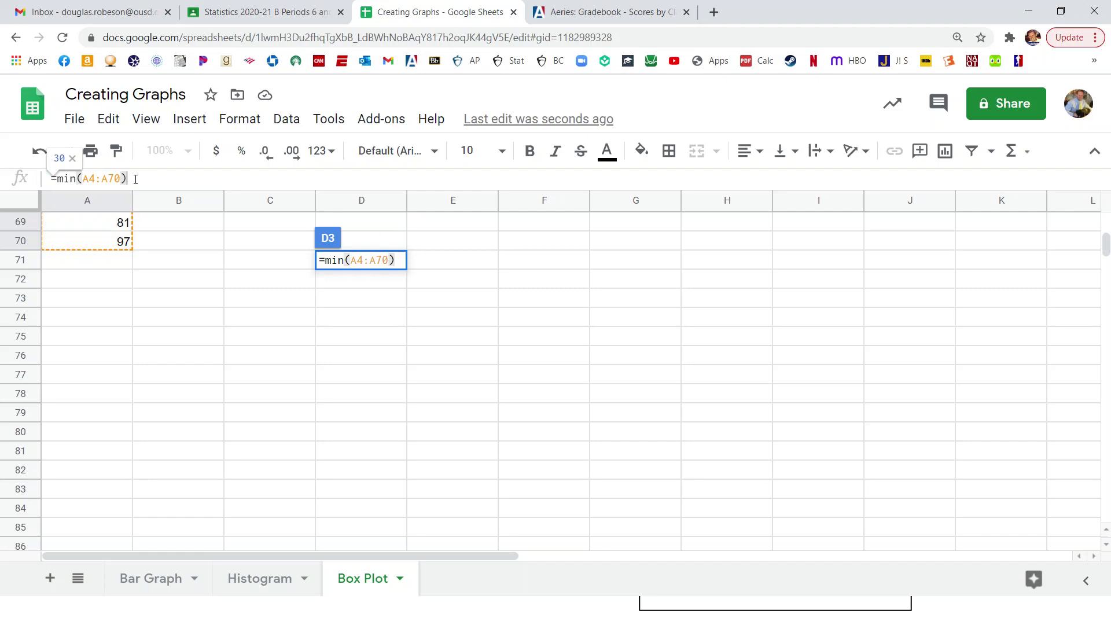
{"action": "key", "text": "Return"}
{"action": "key", "text": "Up"}
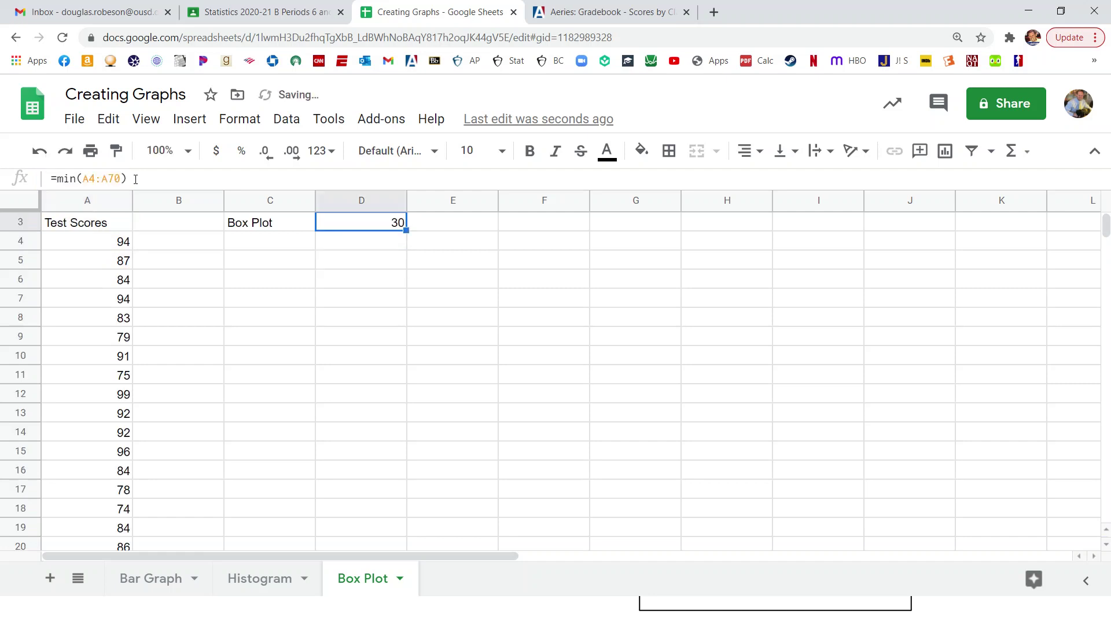
{"action": "key", "text": "Up"}
{"action": "key", "text": "Up"}
{"action": "key", "text": "Down"}
{"action": "key", "text": "Down"}
Enter =QUARTILE(A4:A70,1) in E3 to get a Q1 of 78
{"action": "key", "text": "Right"}
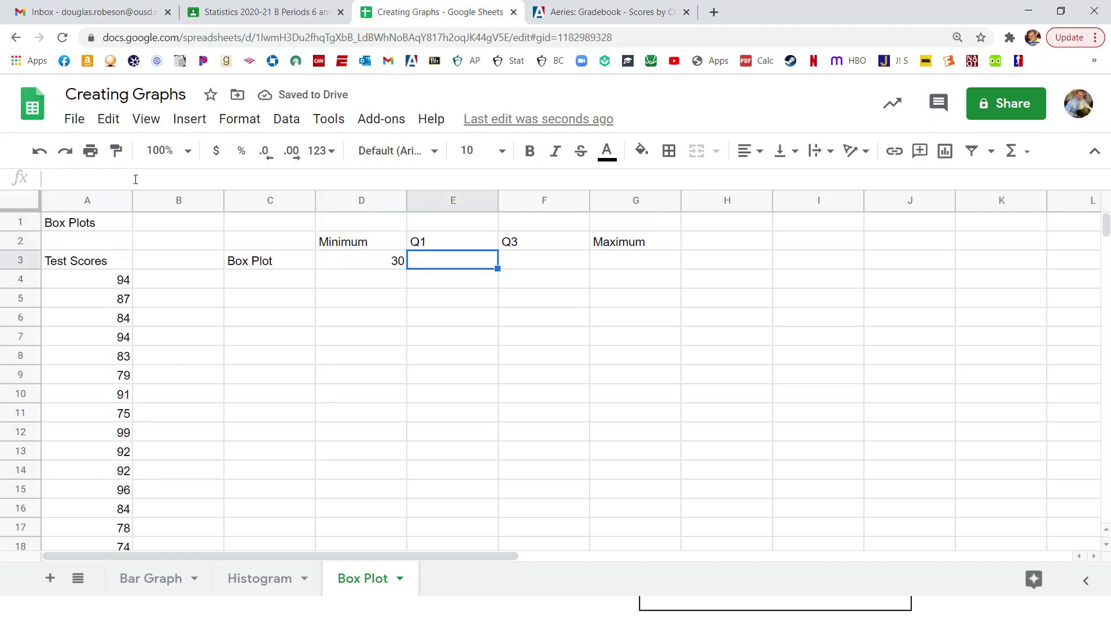
{"action": "type", "text": "="}
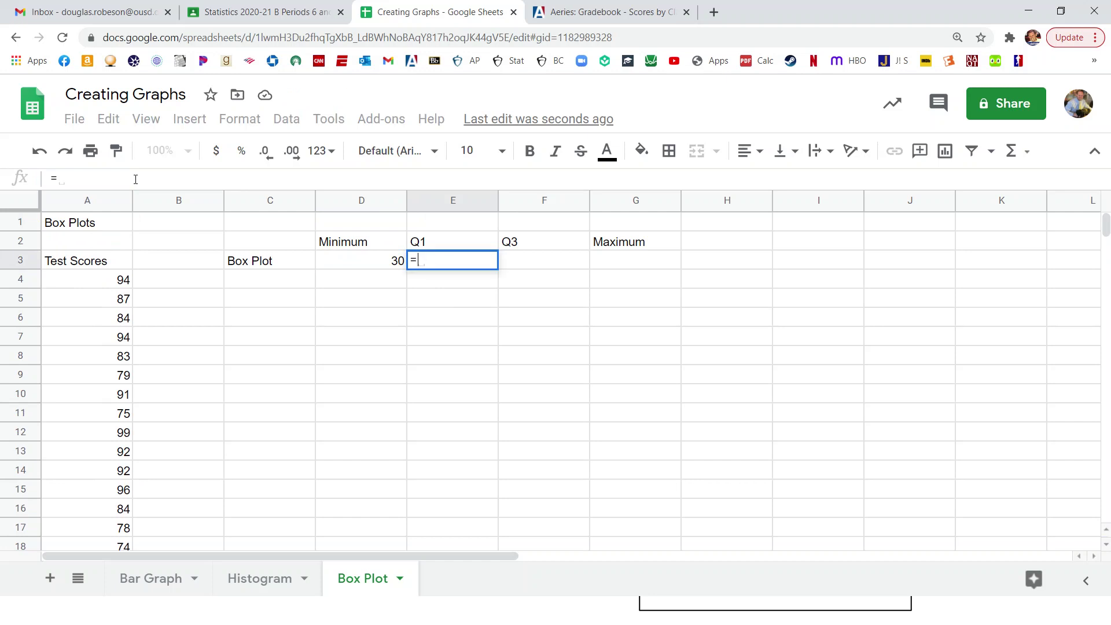
{"action": "type", "text": "quartil"}
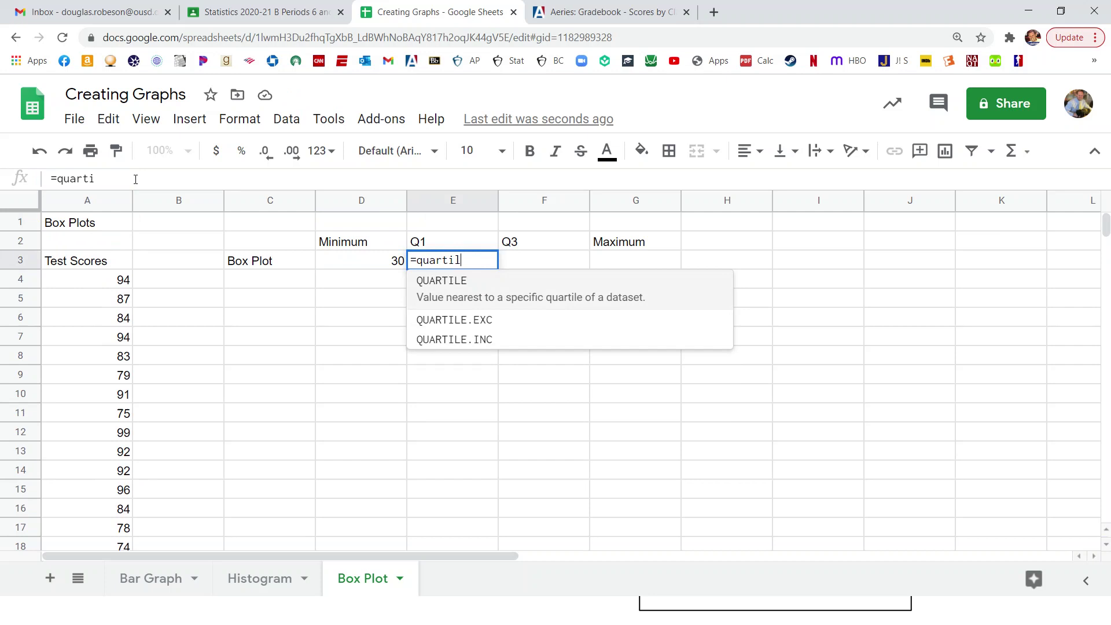
{"action": "type", "text": "e("}
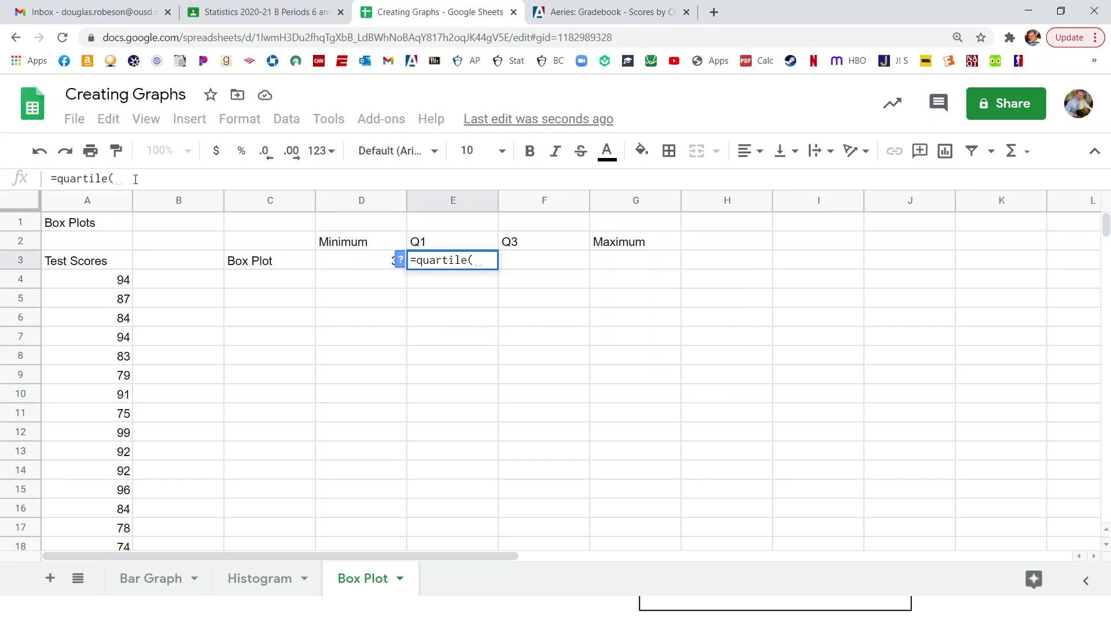
{"action": "left_click_drag", "start_coordinate": [90, 285], "coordinate": [113, 222]}
{"action": "left_click_drag", "start_coordinate": [108, 179], "coordinate": [106, 382]}
{"action": "left_click", "coordinate": [172, 178]}
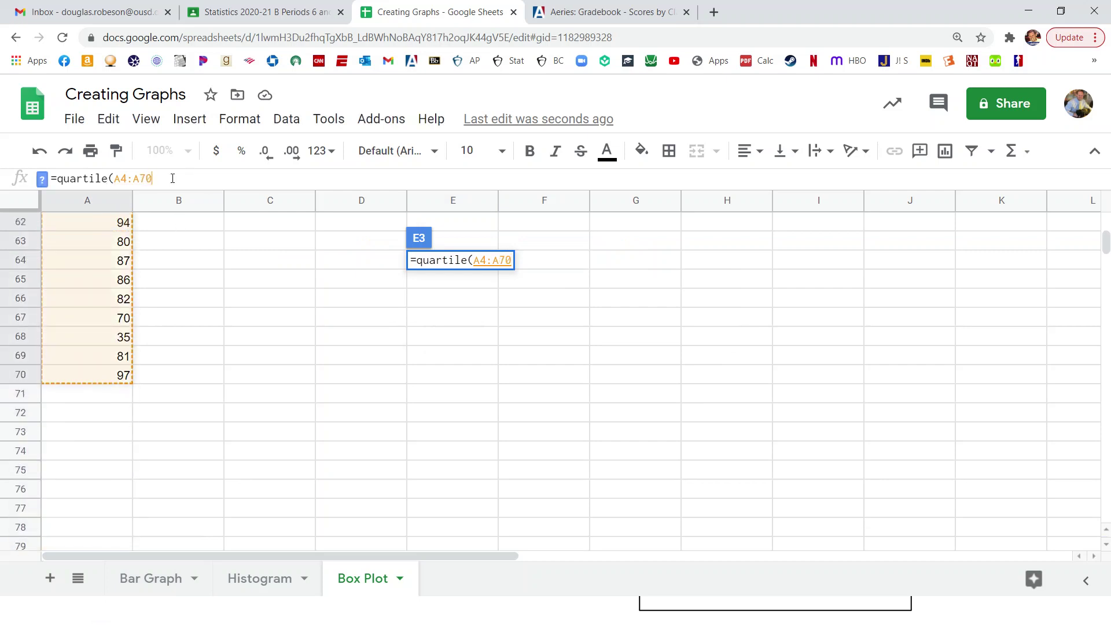
{"action": "type", "text": ",1"}
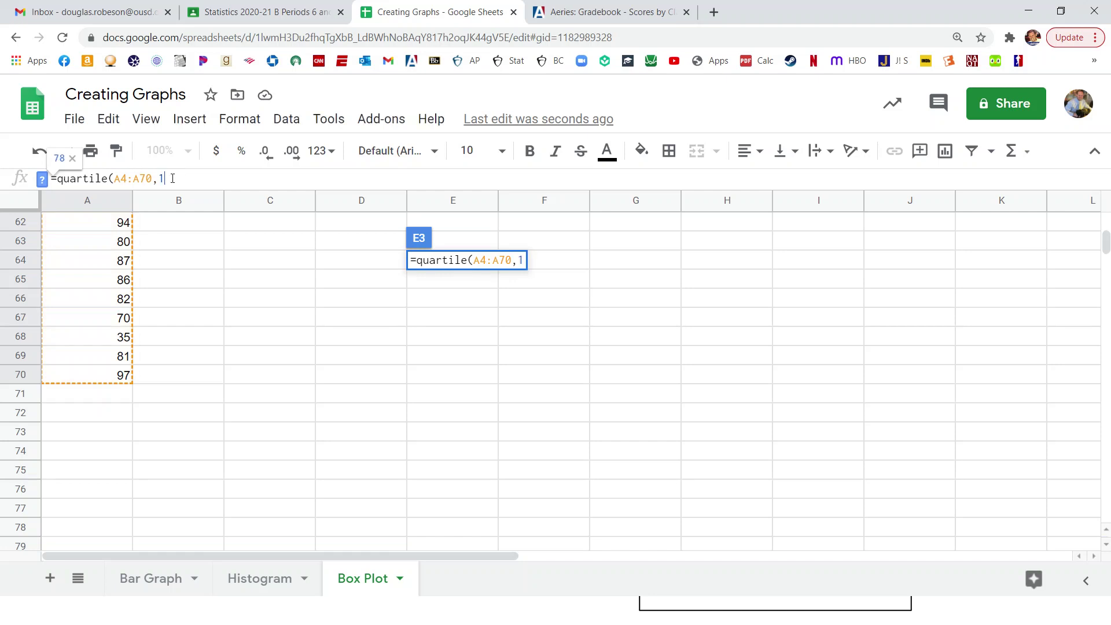
{"action": "type", "text": ")"}
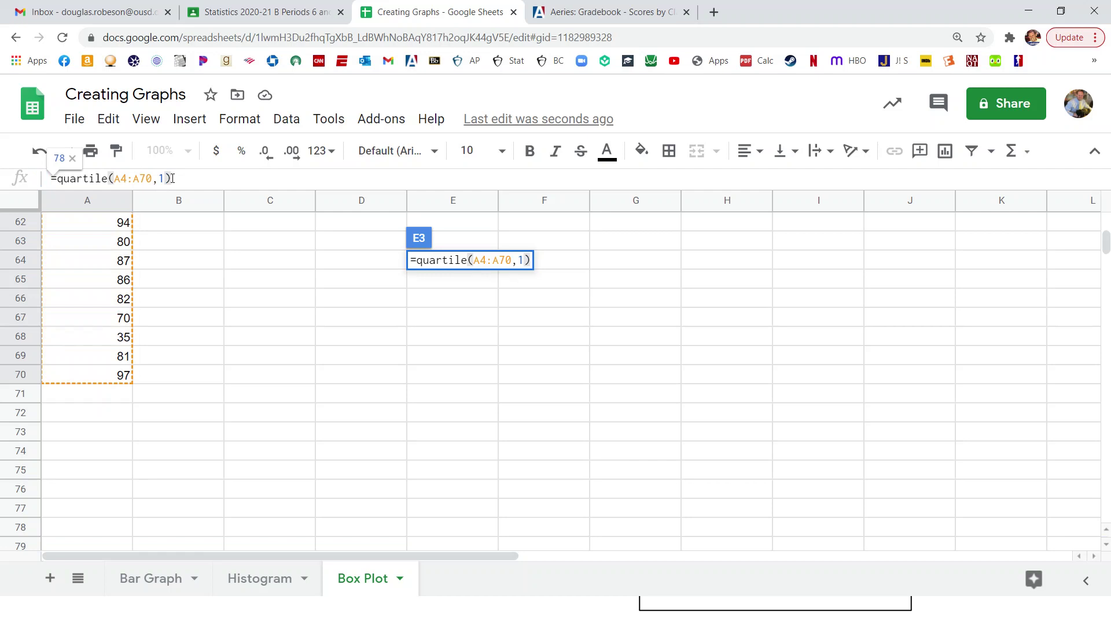
{"action": "key", "text": "Return"}
{"action": "key", "text": "Up"}
{"action": "key", "text": "Up"}
{"action": "key", "text": "Up"}
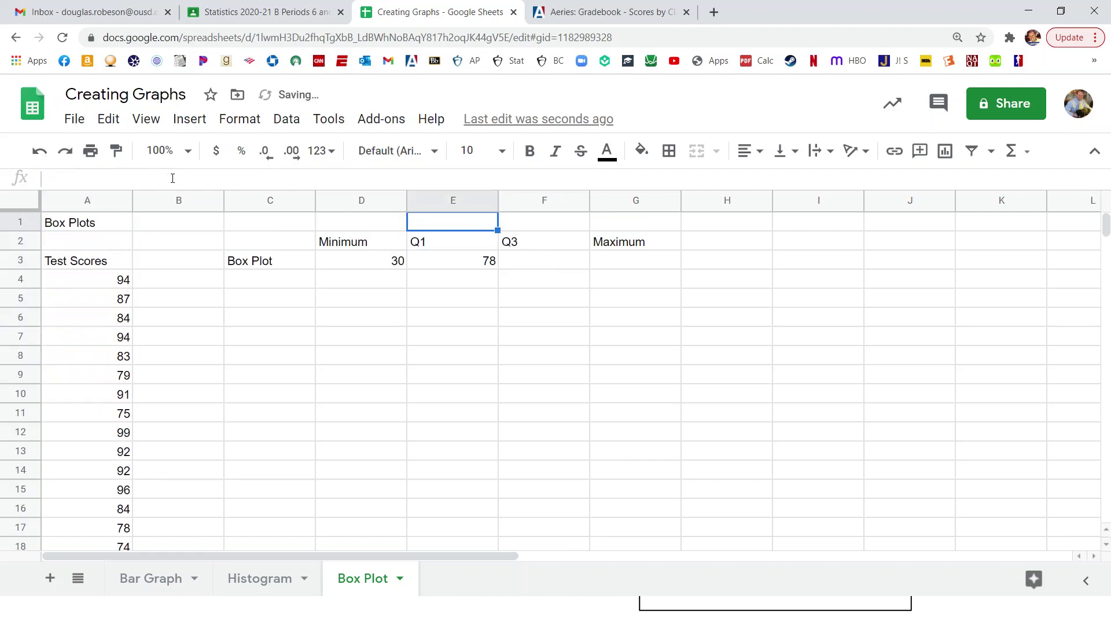
{"action": "key", "text": "Down"}
{"action": "key", "text": "Down"}
Enter =QUARTILE(A4:A70,3) in F3 for Q3 of 92.5, then begin =MAX in G3
{"action": "key", "text": "Right"}
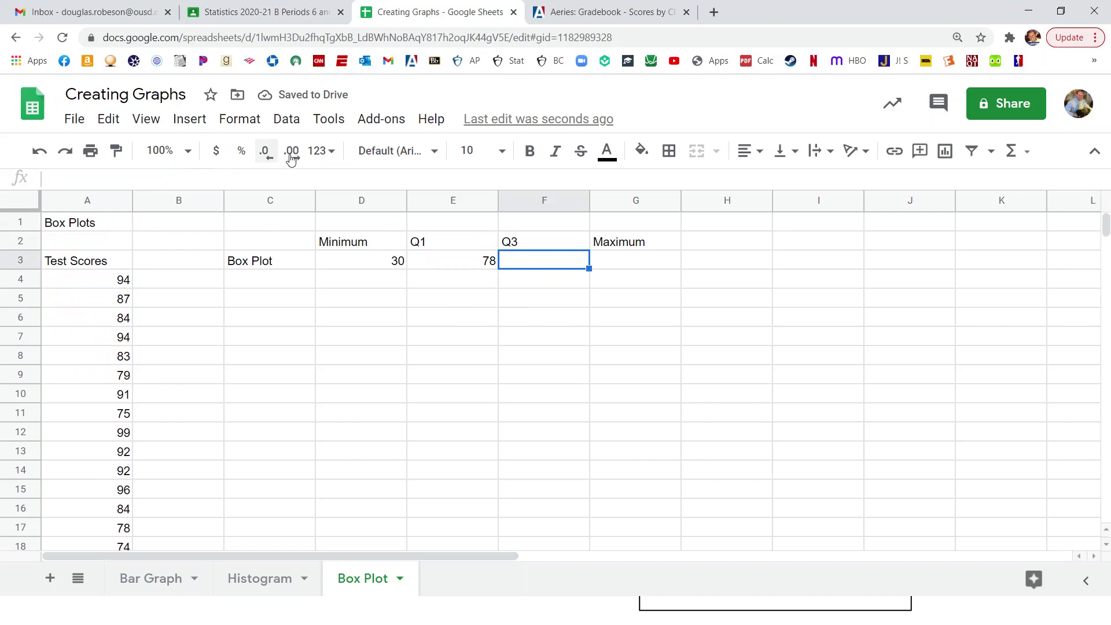
{"action": "type", "text": "=q"}
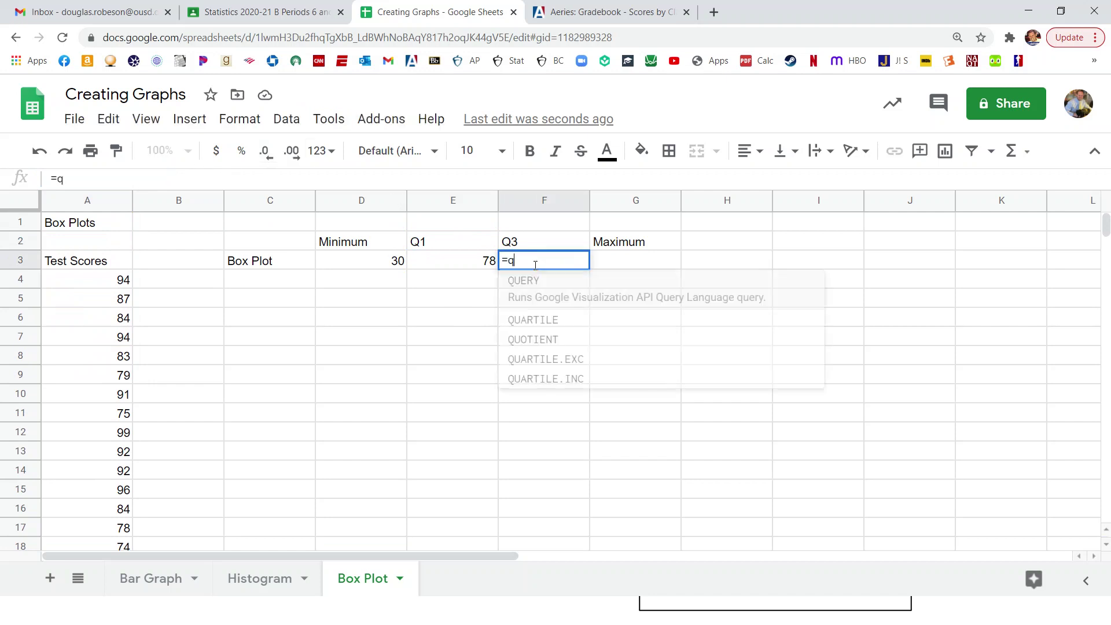
{"action": "type", "text": "uartile("}
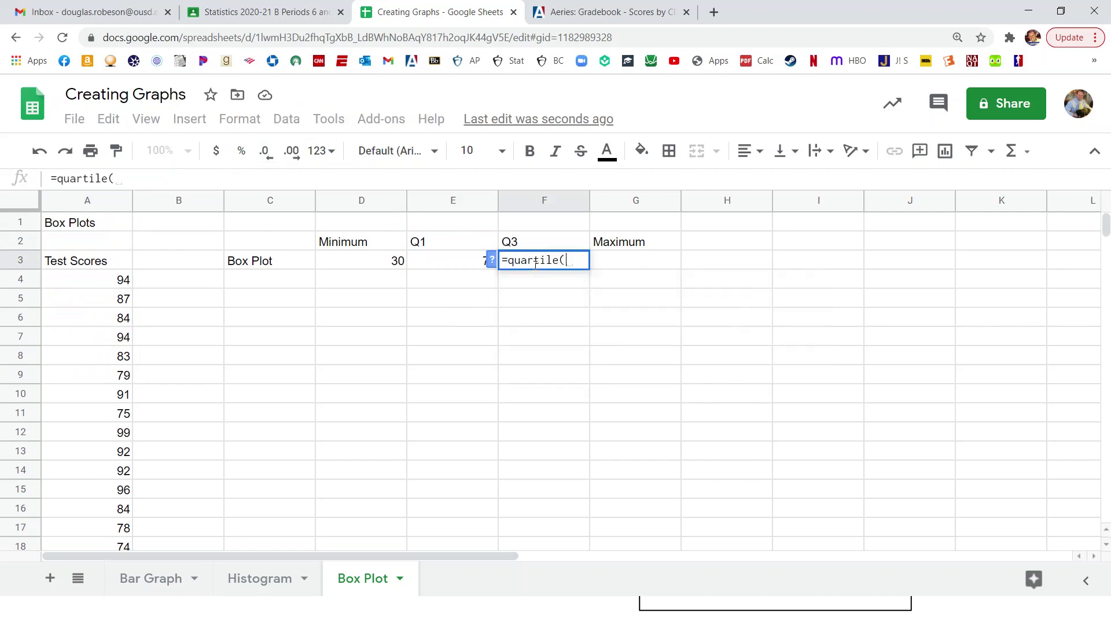
{"action": "left_click_drag", "start_coordinate": [105, 280], "coordinate": [127, 252]}
{"action": "type", "text": ","}
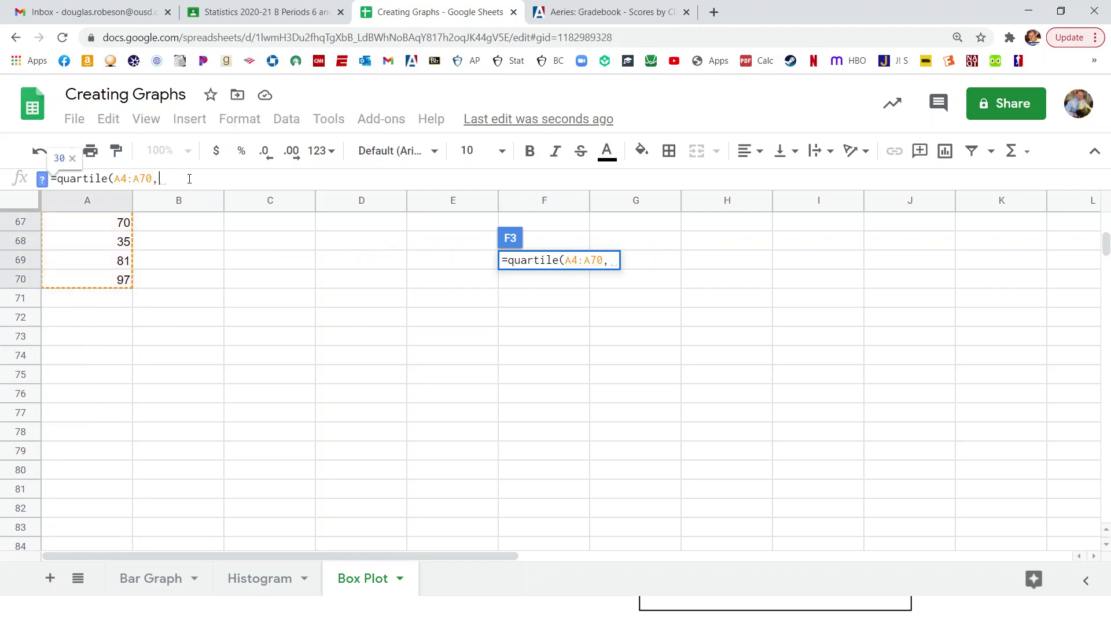
{"action": "type", "text": "3)"}
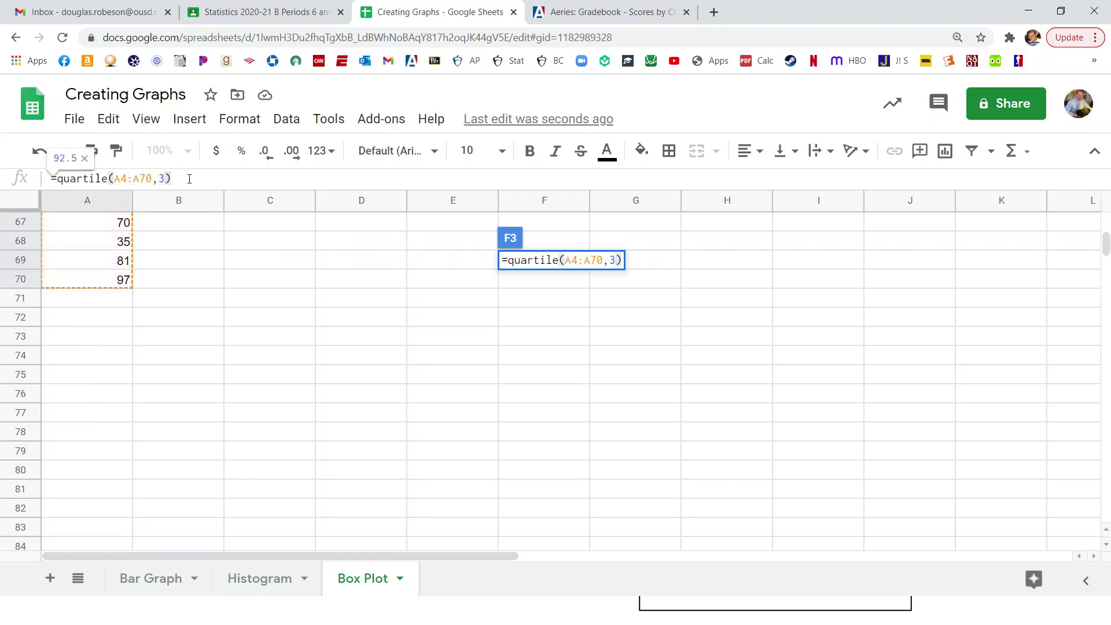
{"action": "key", "text": "Return"}
{"action": "key", "text": "Up"}
{"action": "key", "text": "Up"}
{"action": "key", "text": "Up"}
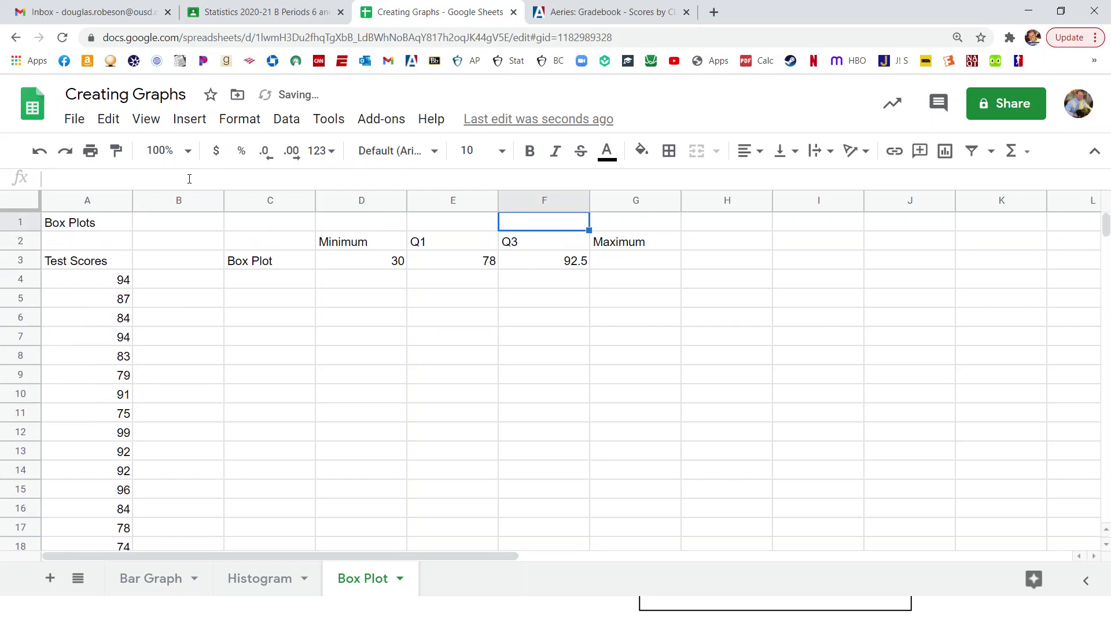
{"action": "key", "text": "Down"}
{"action": "key", "text": "Down"}
{"action": "key", "text": "Right"}
{"action": "type", "text": "=max"}
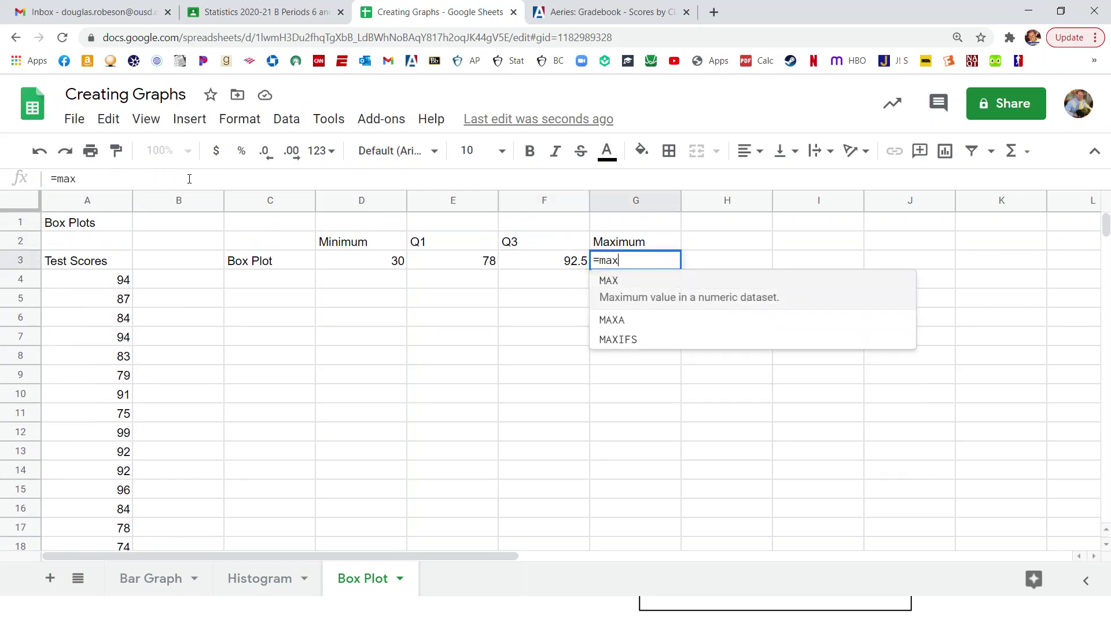
{"action": "type", "text": "("}
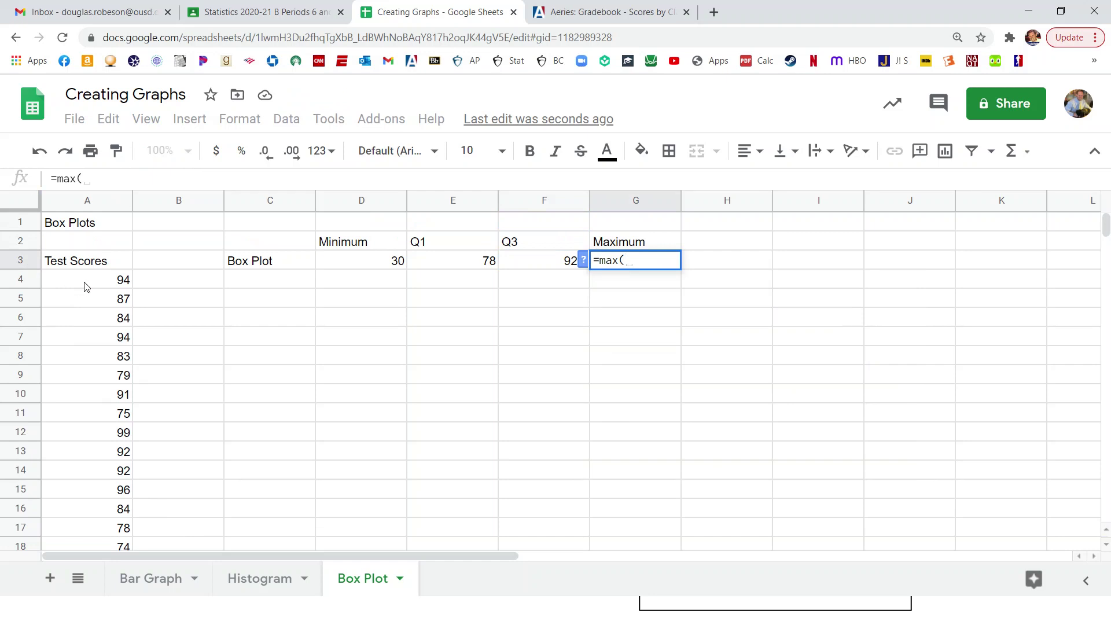
Complete =MAX(A4:A78) in G3, which returns a maximum of 100
{"action": "left_click_drag", "start_coordinate": [85, 285], "coordinate": [112, 306]}
{"action": "left_click", "coordinate": [137, 180]}
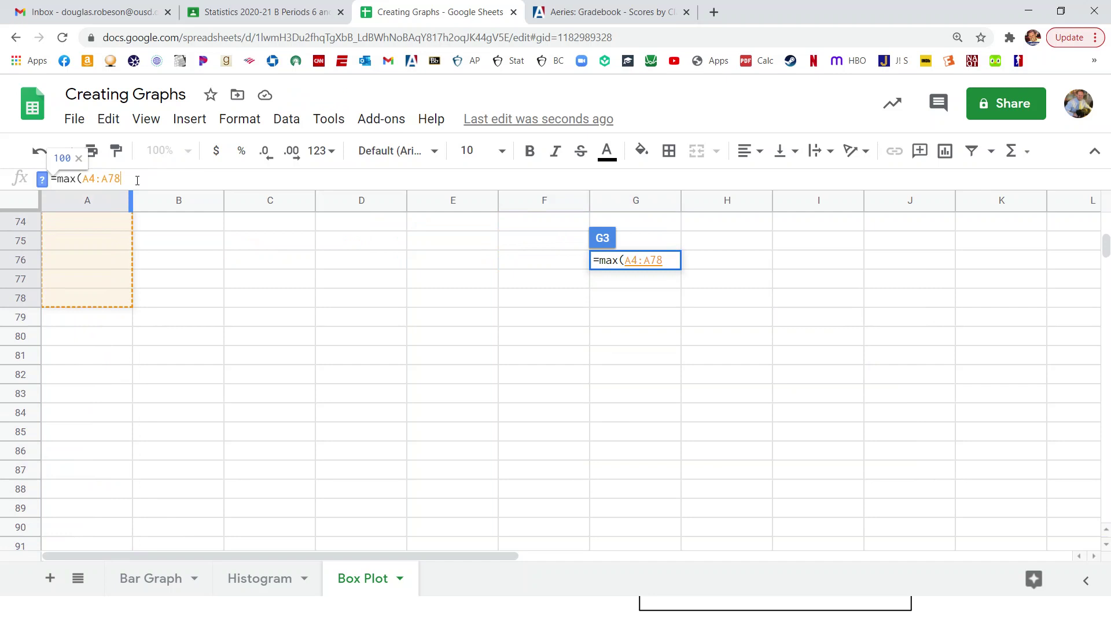
{"action": "type", "text": ")"}
{"action": "key", "text": "Return"}
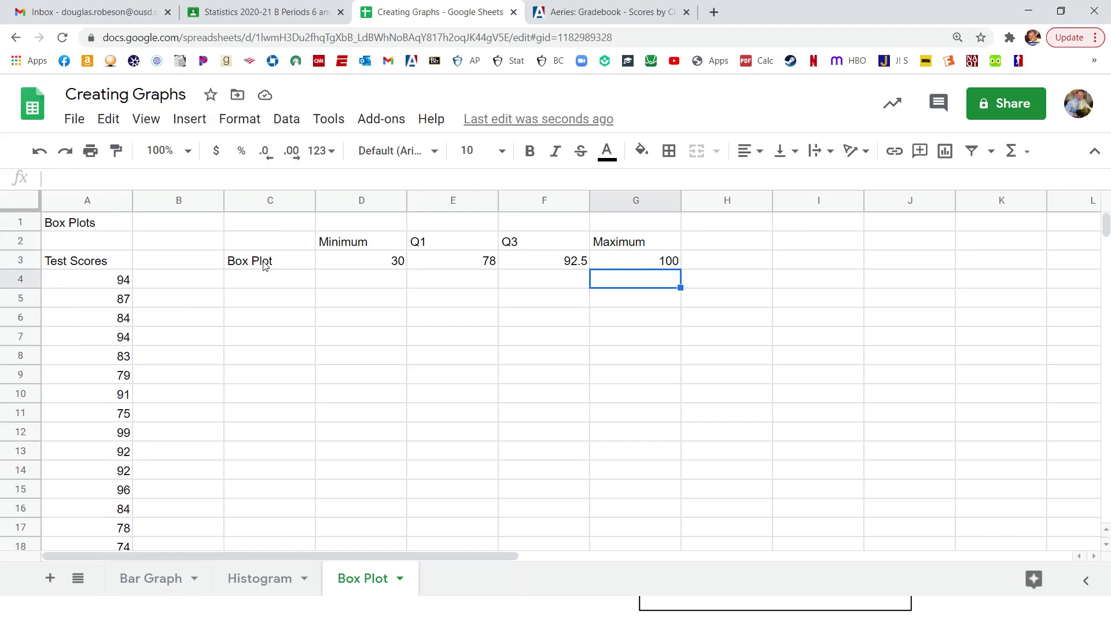
Relabel C3 from Box Plot to Scores and select C3:G3 as chart data
{"action": "left_click_drag", "start_coordinate": [263, 263], "coordinate": [628, 265]}
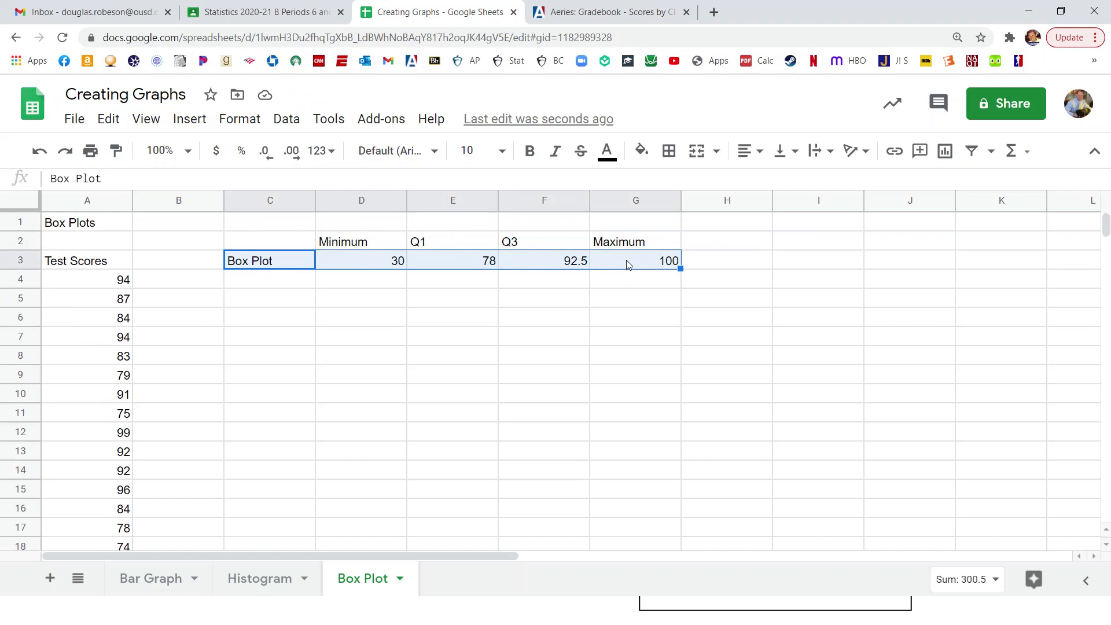
{"action": "left_click", "coordinate": [282, 267]}
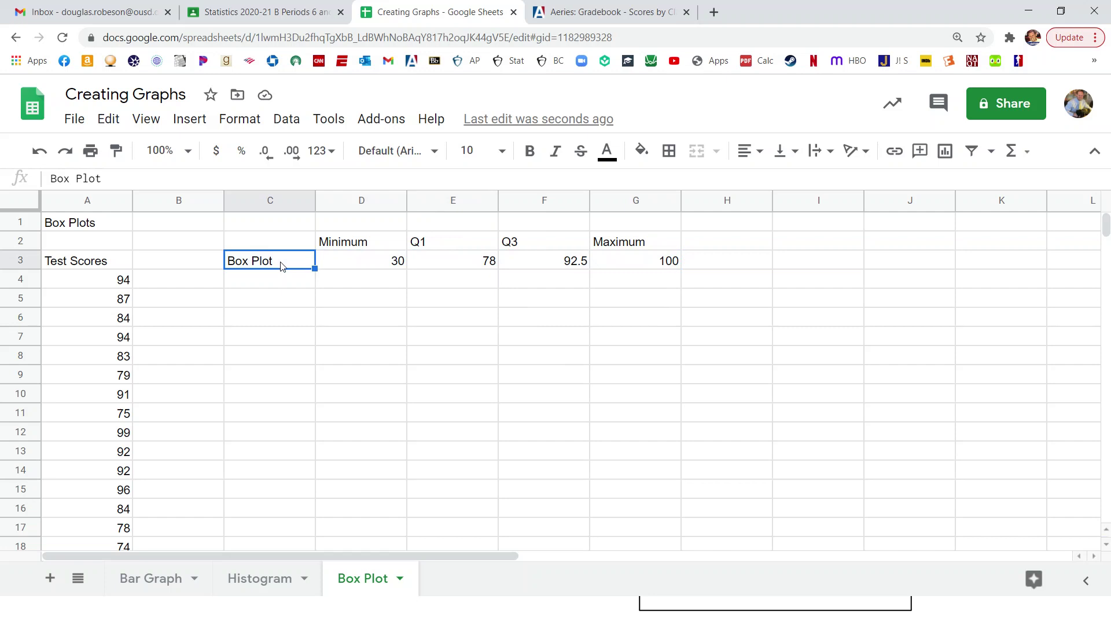
{"action": "type", "text": "Scores"}
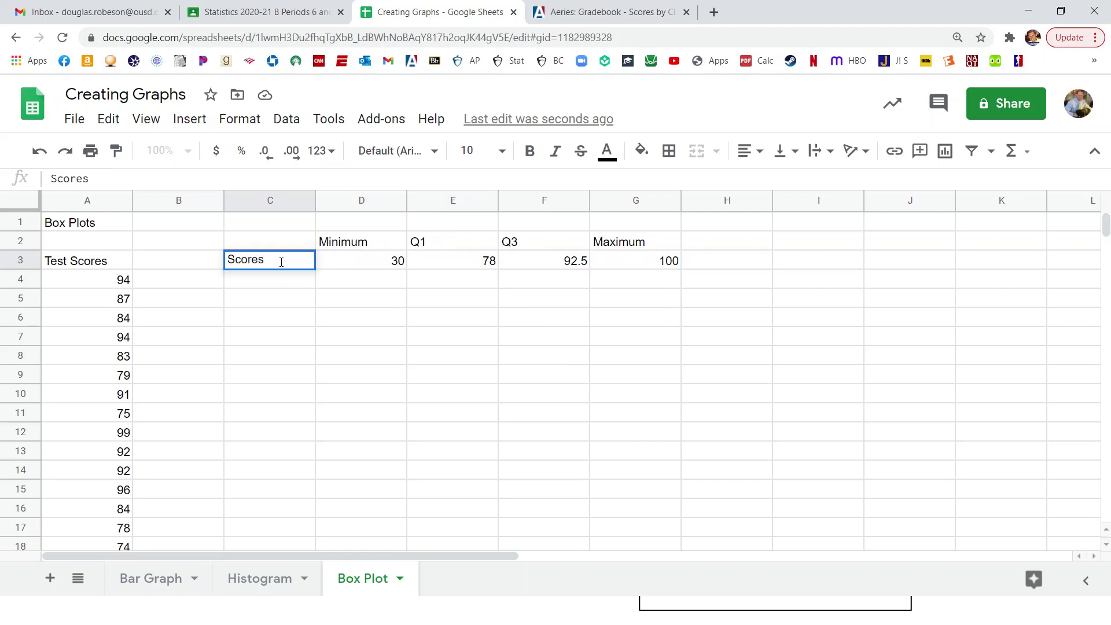
{"action": "key", "text": "Return"}
{"action": "left_click_drag", "start_coordinate": [267, 265], "coordinate": [616, 266]}
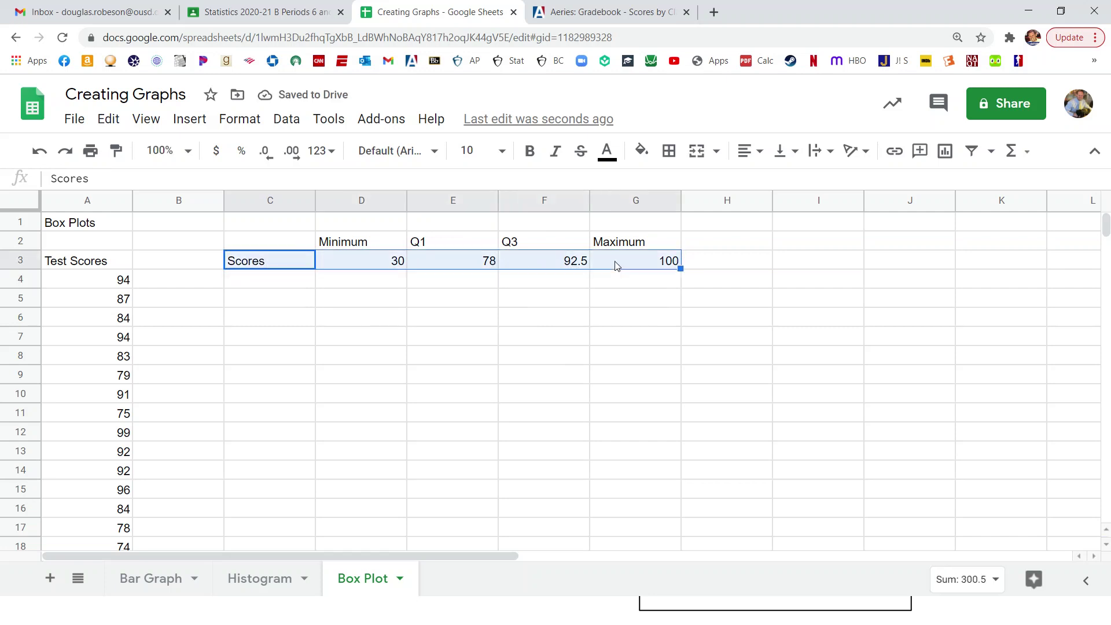
Insert a candlestick chart from C3:G3 and narrow it to uncover the summary values
{"action": "left_click", "coordinate": [189, 119]}
{"action": "left_click", "coordinate": [226, 369]}
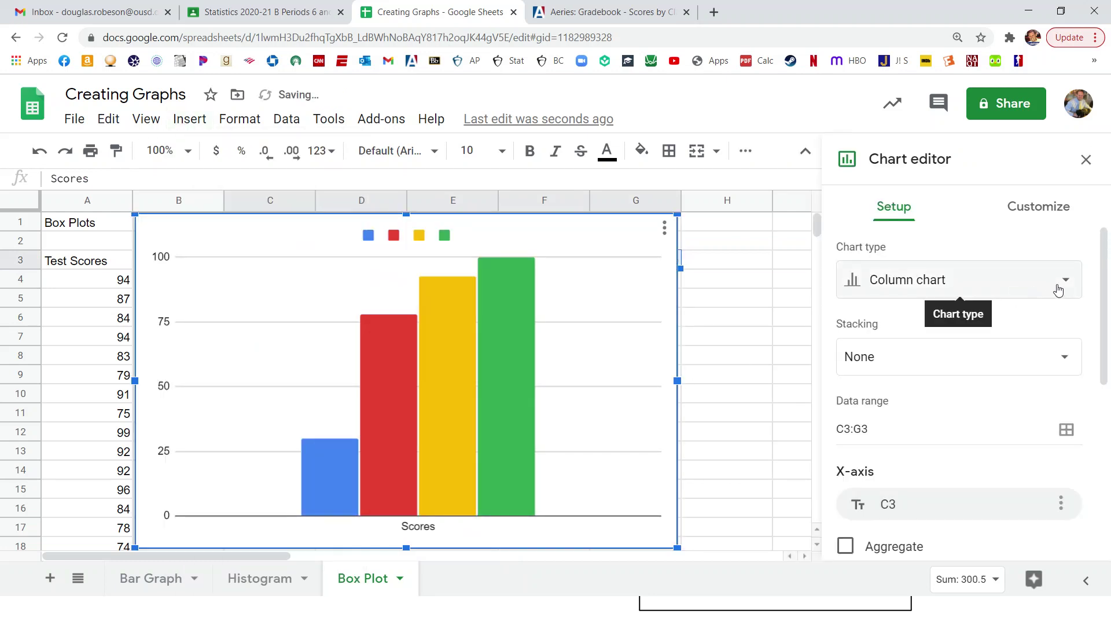
{"action": "left_click", "coordinate": [1058, 289]}
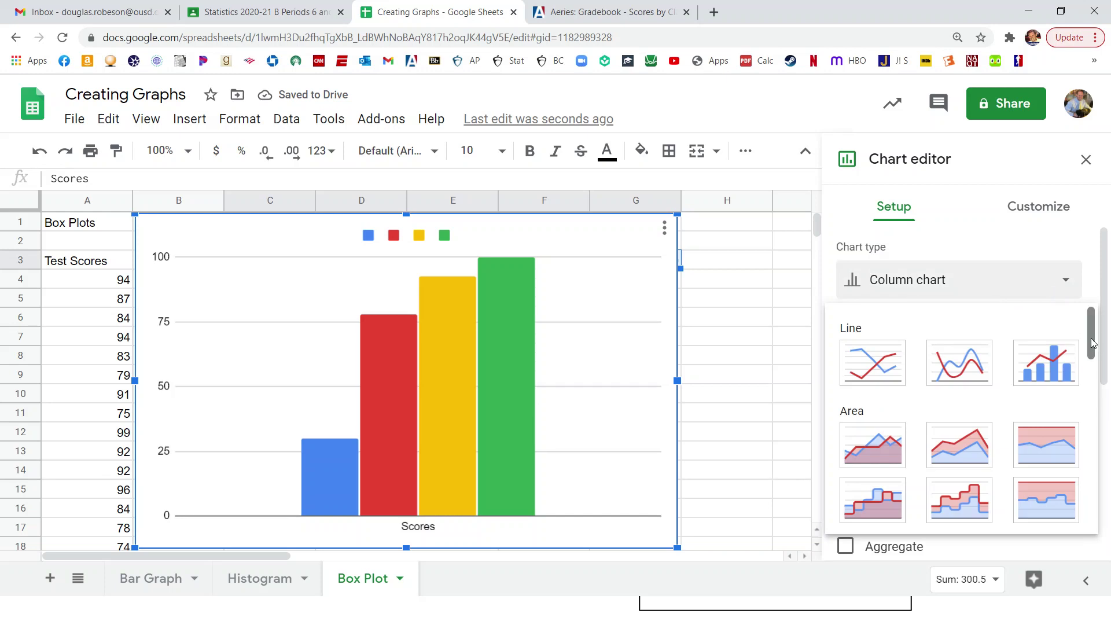
{"action": "left_click_drag", "start_coordinate": [1094, 349], "coordinate": [1091, 505]}
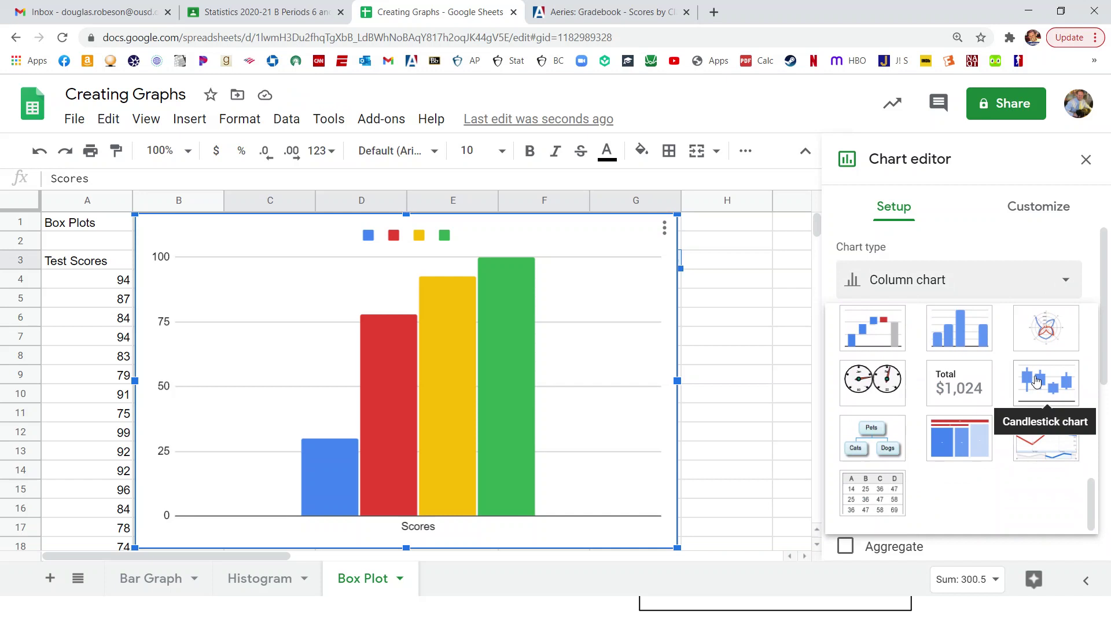
{"action": "left_click", "coordinate": [1036, 380]}
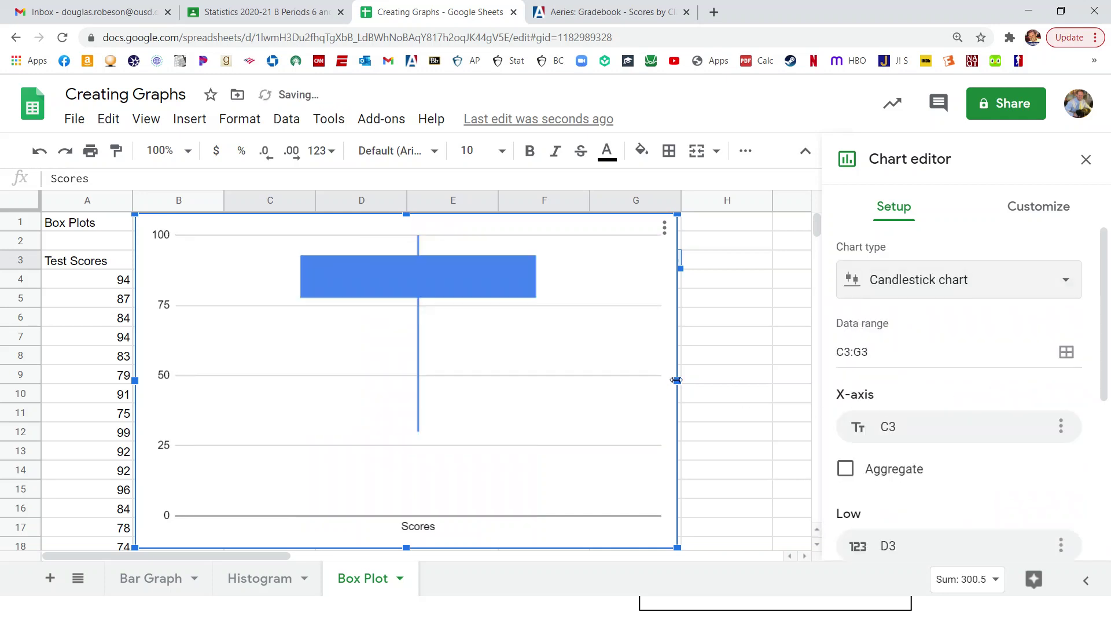
{"action": "left_click_drag", "start_coordinate": [677, 381], "coordinate": [318, 402]}
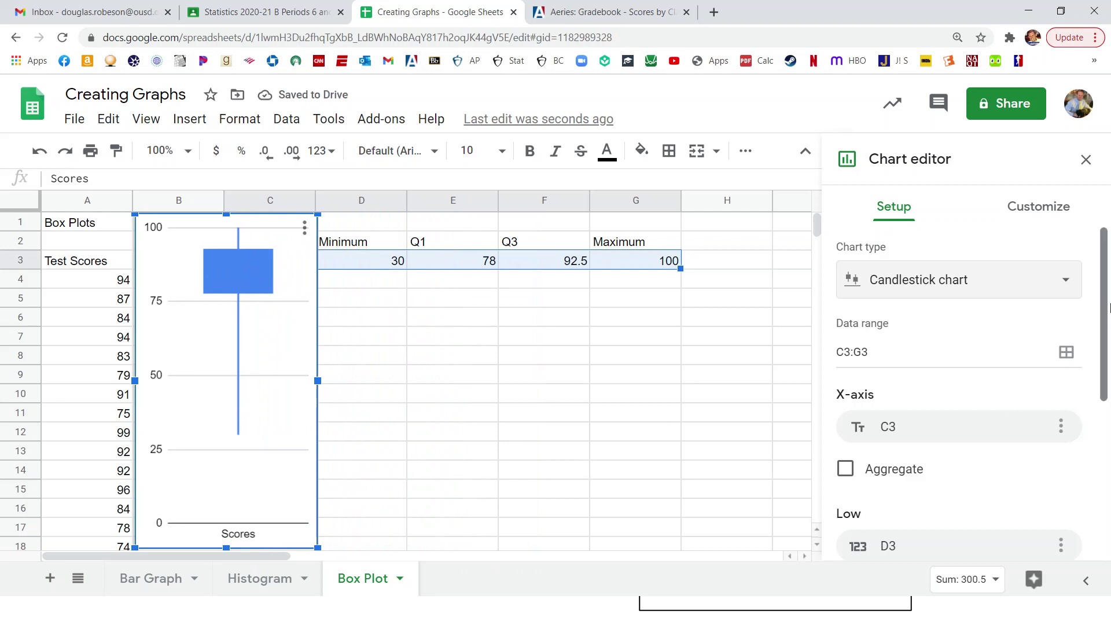
{"action": "mouse_move", "coordinate": [1105, 272]}
{"action": "left_mouse_down"}
{"action": "mouse_move", "coordinate": [1105, 431]}
{"action": "mouse_move", "coordinate": [1107, 277]}
{"action": "left_mouse_up"}
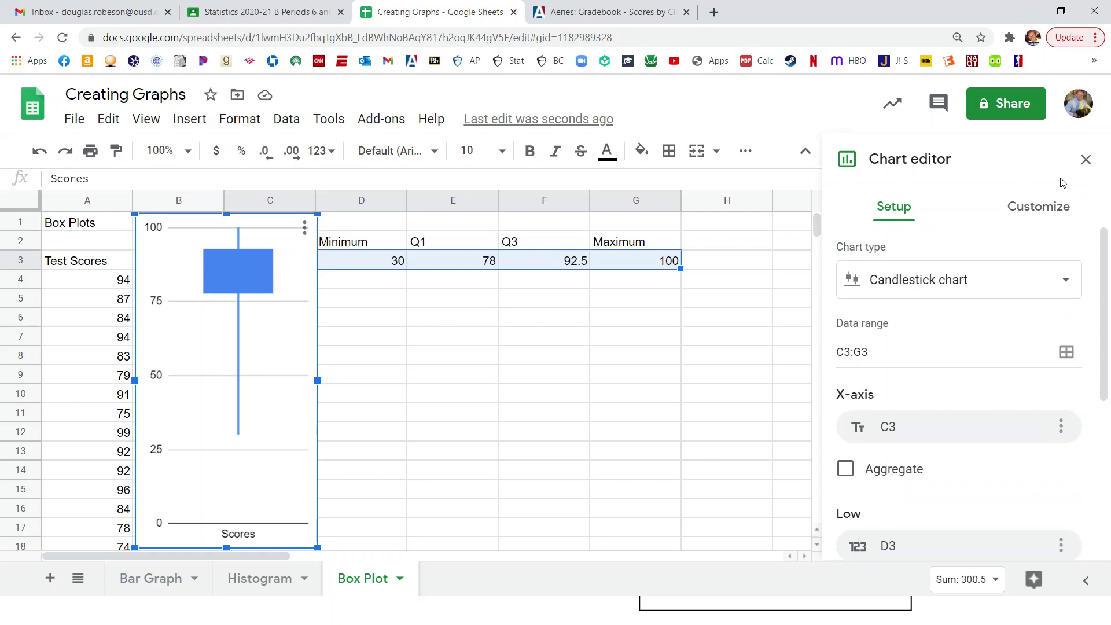
Enter Test Scores as the chart title text and set its alignment to center
{"action": "left_click", "coordinate": [1030, 209]}
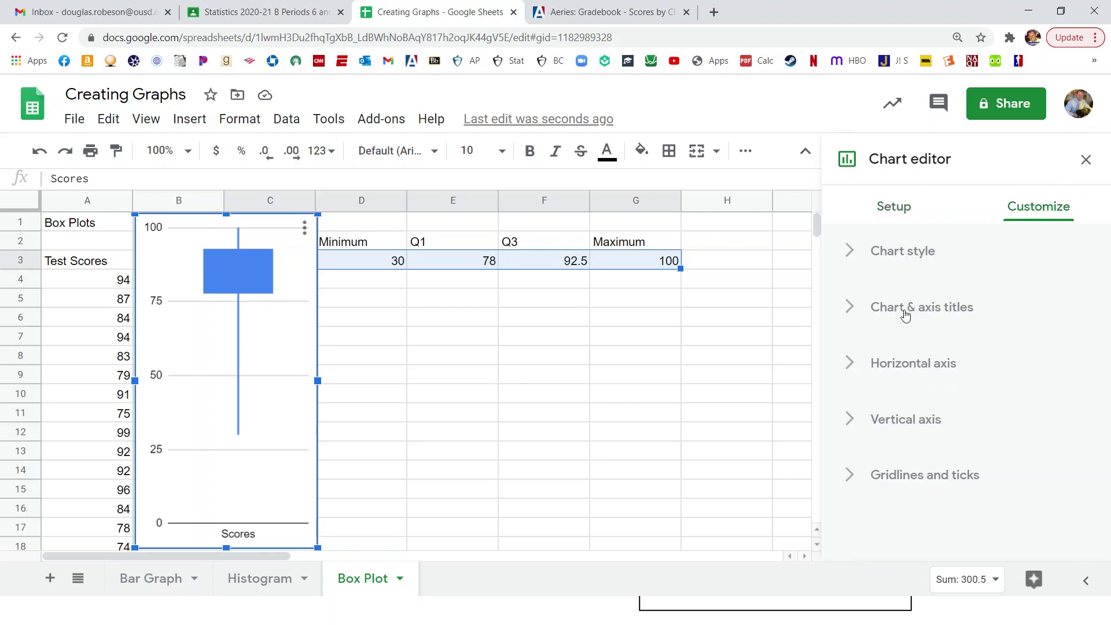
{"action": "left_click", "coordinate": [901, 310]}
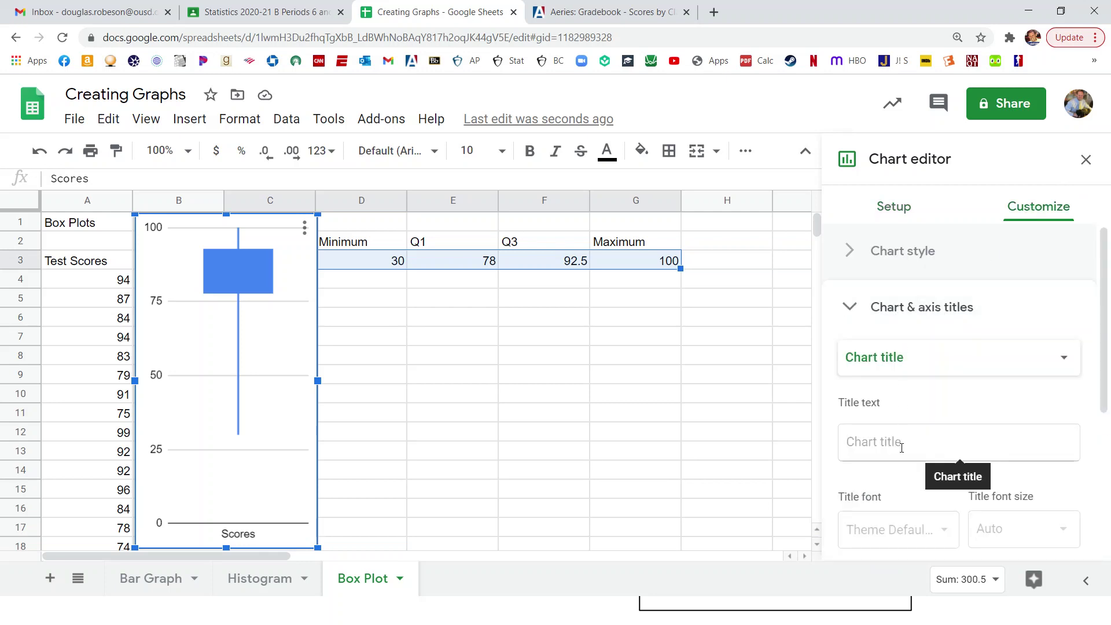
{"action": "left_click", "coordinate": [901, 444]}
{"action": "type", "text": "Te"}
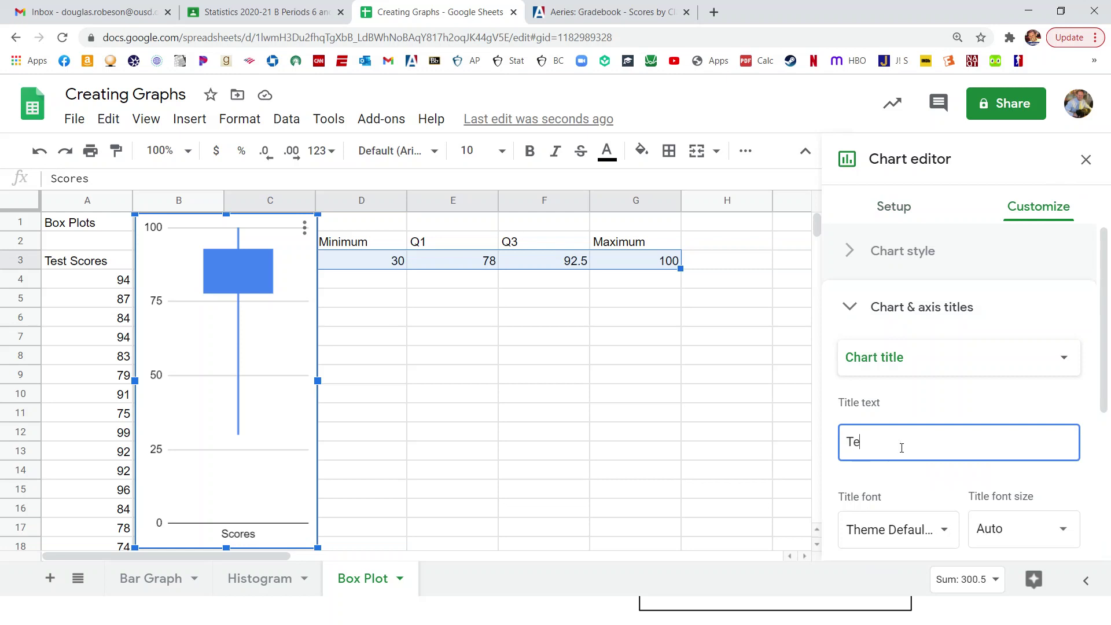
{"action": "type", "text": "st Scores"}
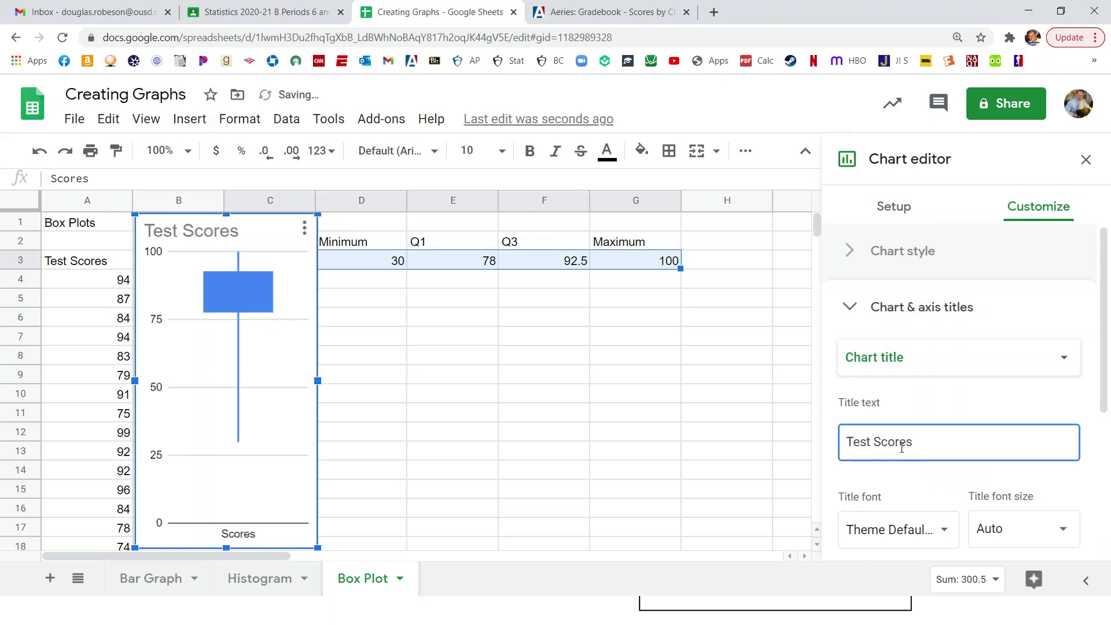
{"action": "left_click", "coordinate": [1057, 481]}
{"action": "scroll", "coordinate": [984, 498], "scroll_direction": "down", "scroll_amount": 3}
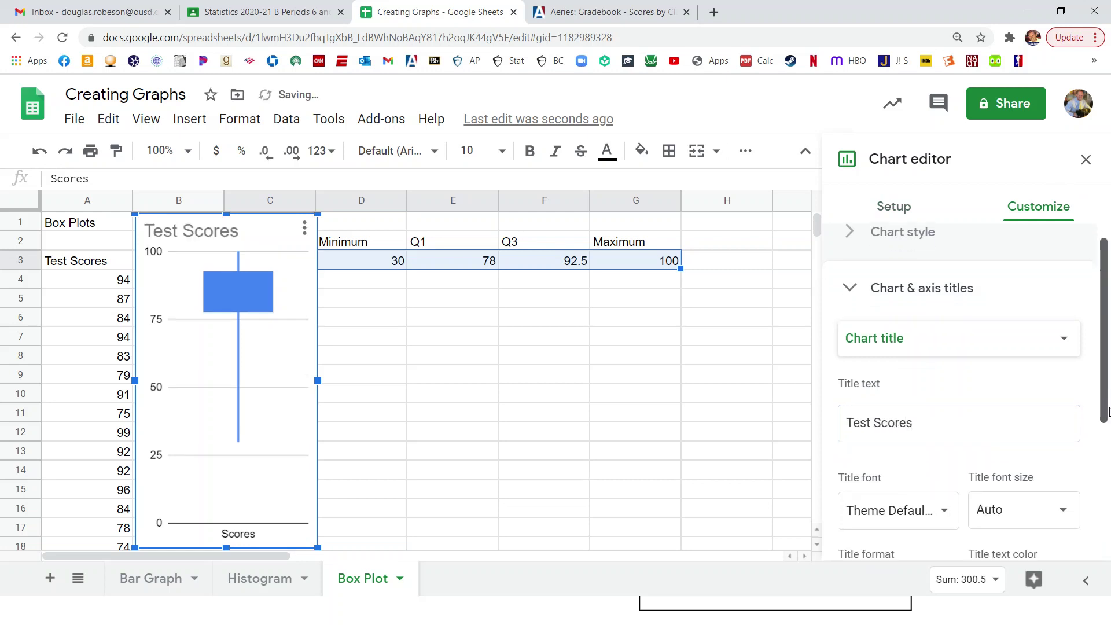
{"action": "left_click", "coordinate": [918, 458]}
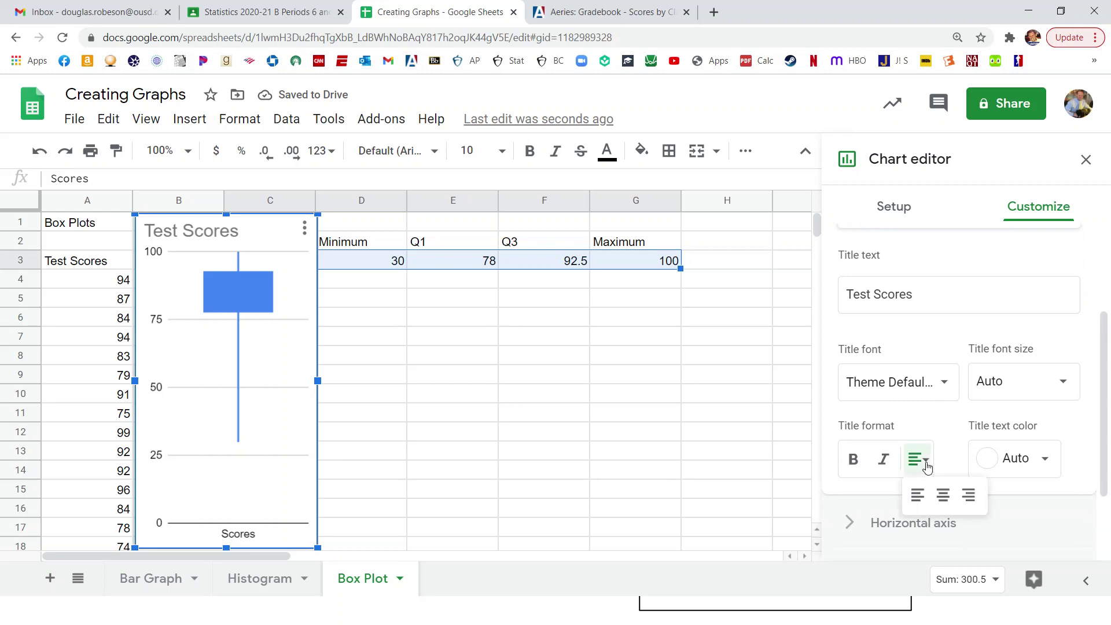
{"action": "left_click", "coordinate": [944, 496]}
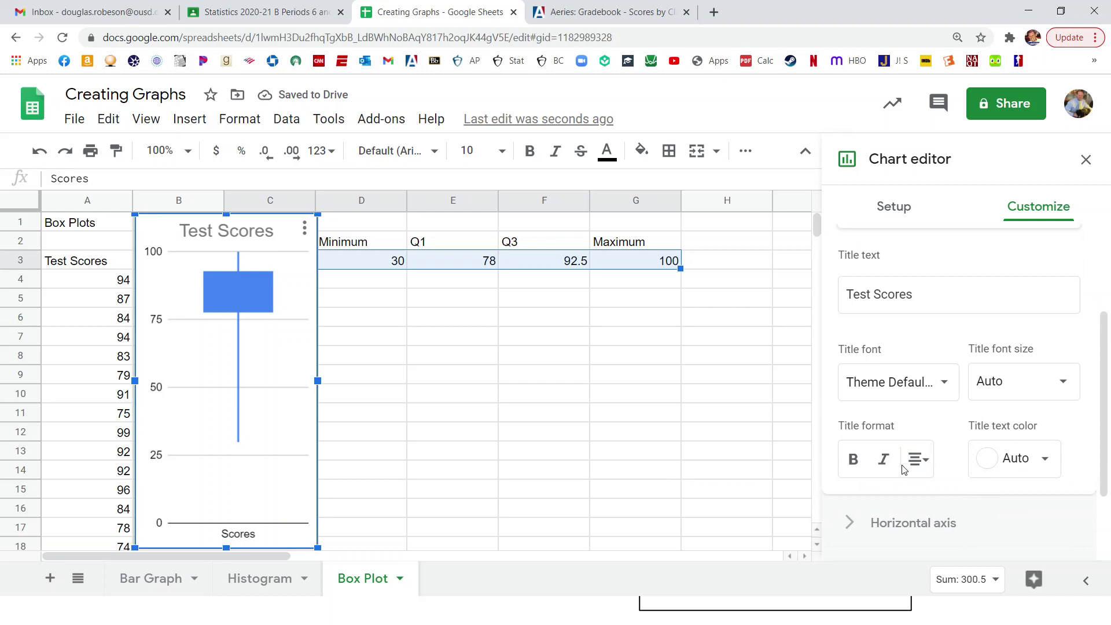
Expand the horizontal and vertical axis sections of the chart customisation panel
{"action": "scroll", "coordinate": [1105, 461], "scroll_direction": "down", "scroll_amount": 1}
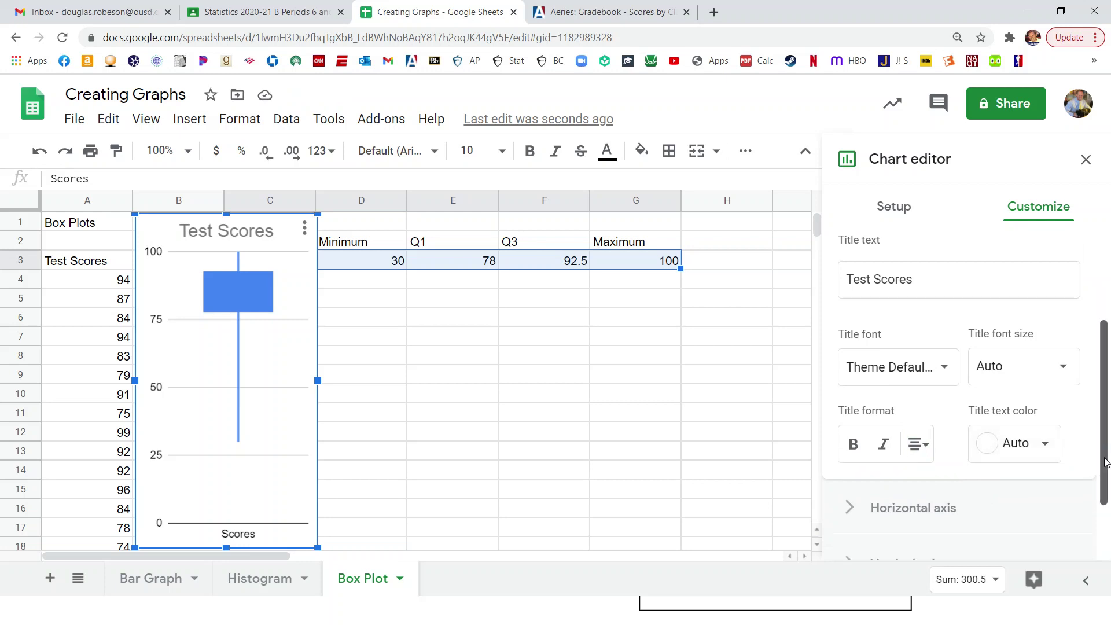
{"action": "scroll", "coordinate": [1105, 461], "scroll_direction": "down", "scroll_amount": 2}
{"action": "left_click", "coordinate": [898, 420]}
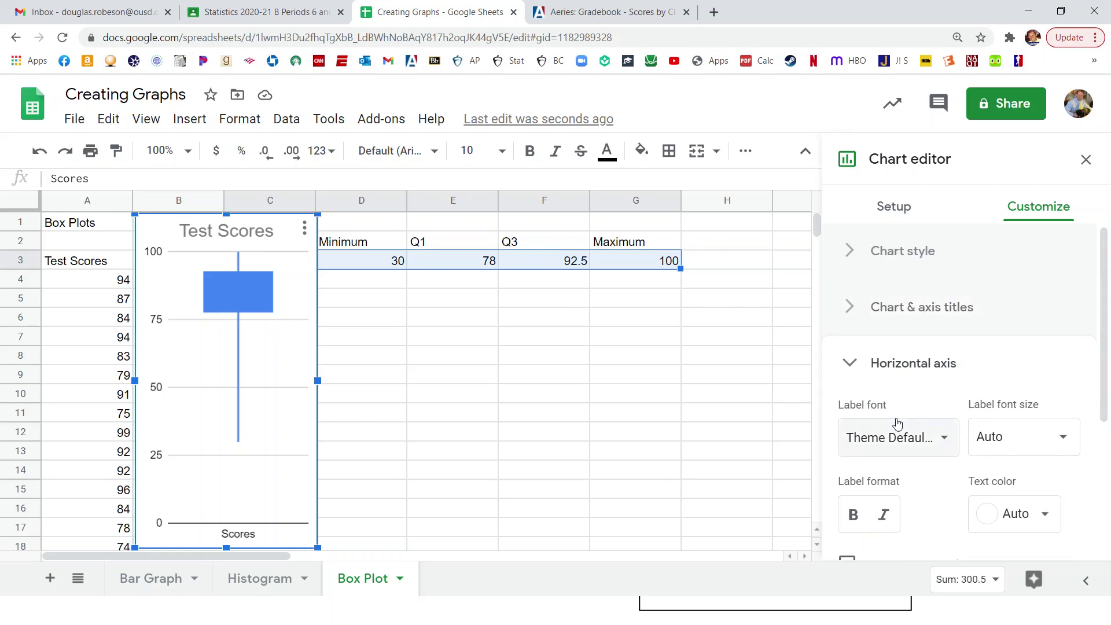
{"action": "left_click_drag", "start_coordinate": [1104, 398], "coordinate": [1107, 534]}
{"action": "left_click", "coordinate": [924, 471]}
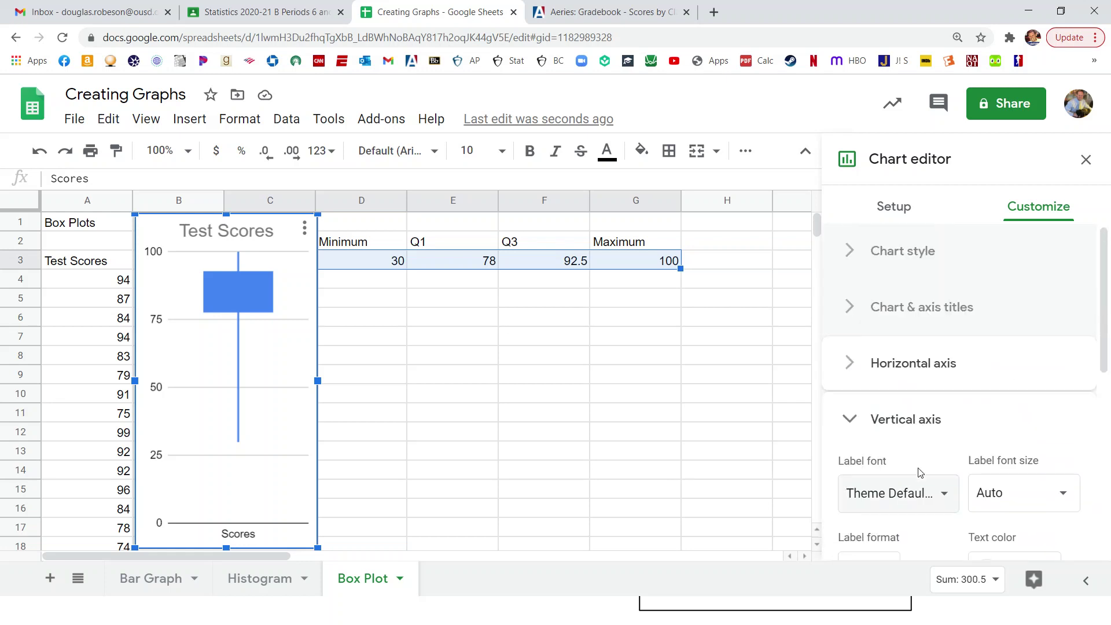
{"action": "left_click_drag", "start_coordinate": [1102, 347], "coordinate": [1106, 325]}
Choose Vertical axis title under Chart & axis titles and type Test Scores as its text
{"action": "left_click", "coordinate": [906, 247]}
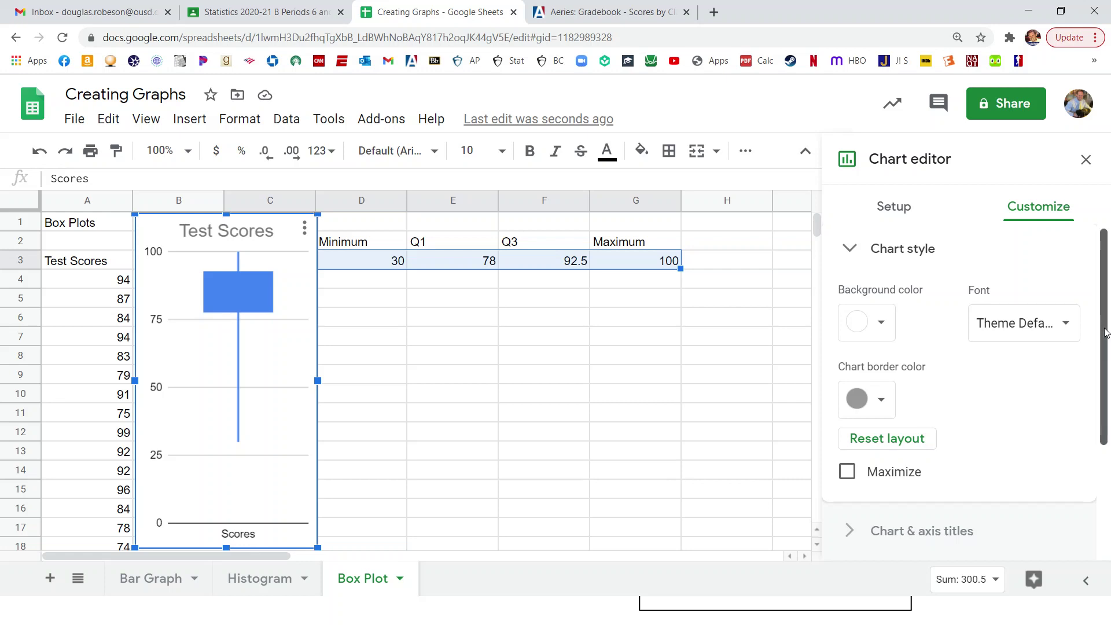
{"action": "left_click", "coordinate": [1101, 493]}
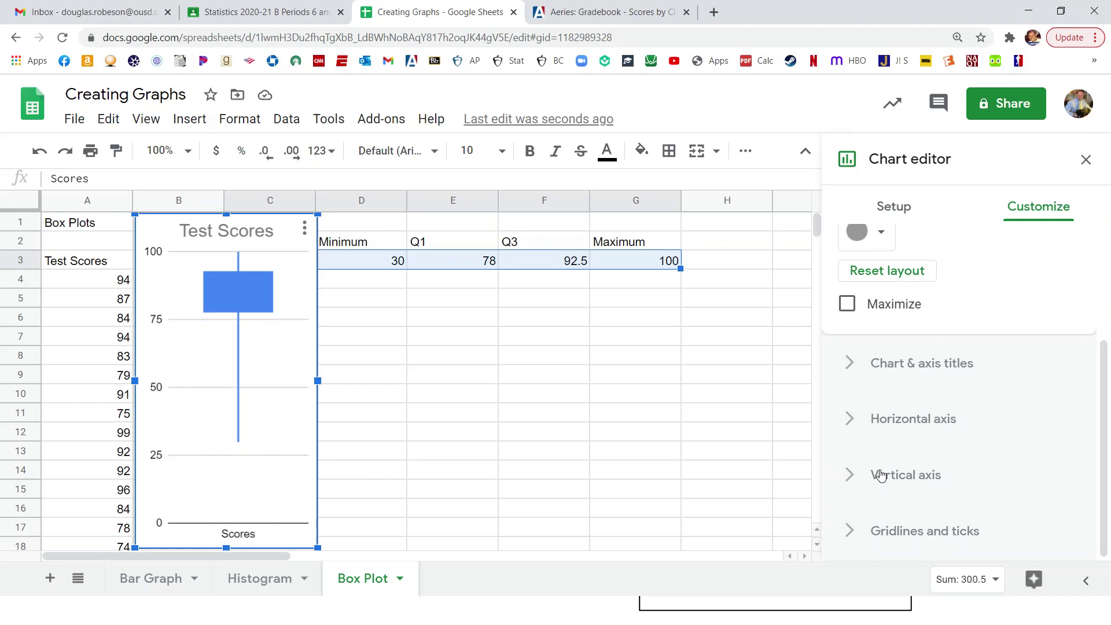
{"action": "left_click", "coordinate": [905, 364]}
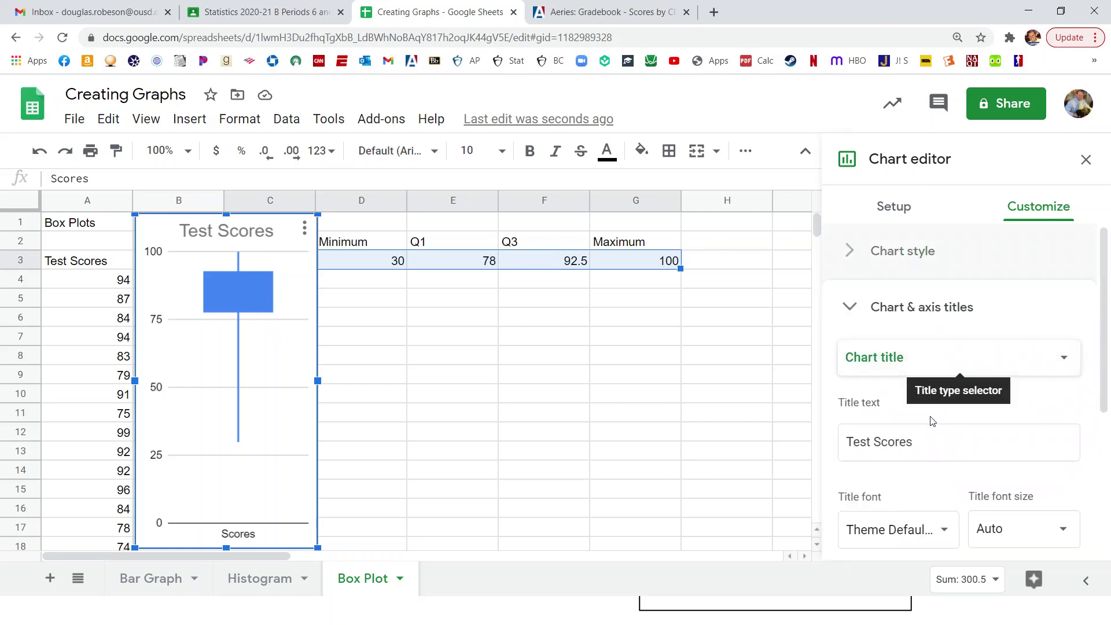
{"action": "left_click", "coordinate": [1063, 359]}
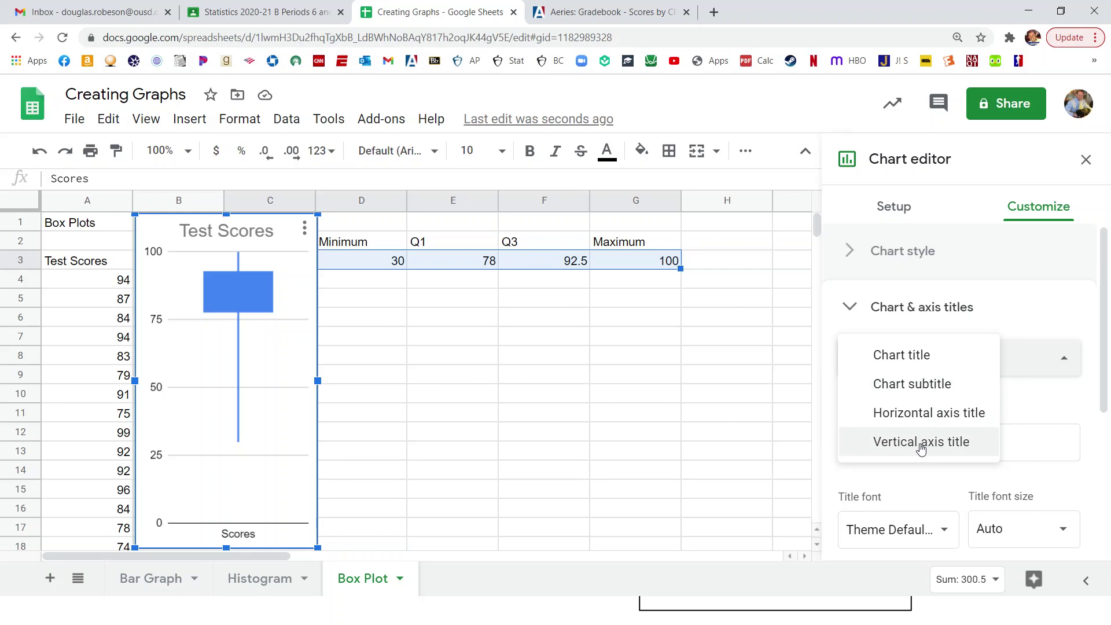
{"action": "left_click", "coordinate": [920, 443]}
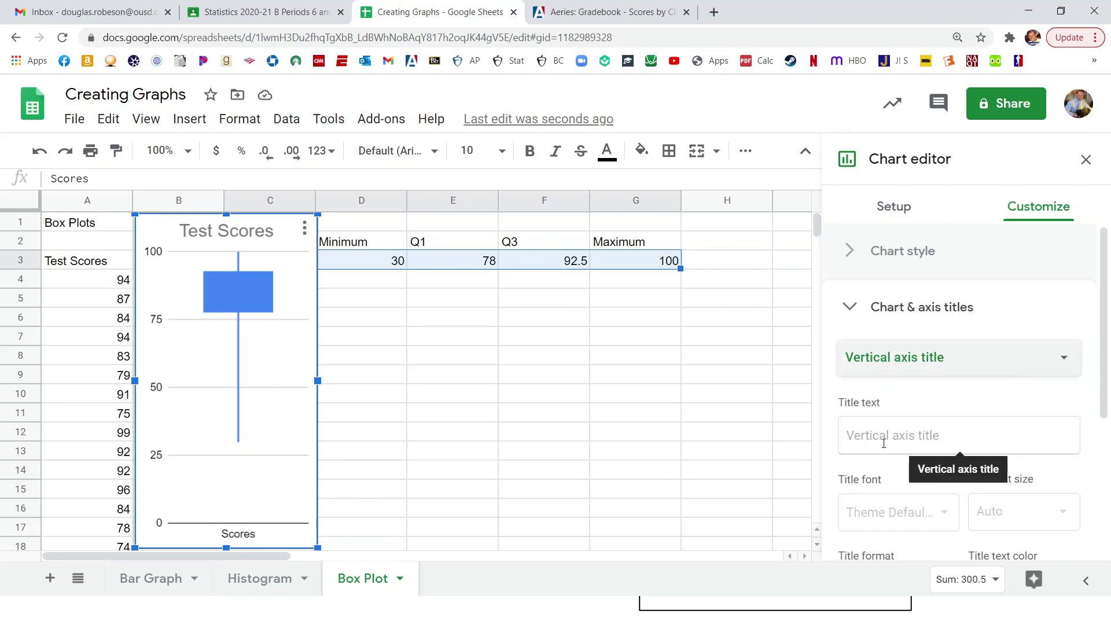
{"action": "left_click", "coordinate": [884, 441]}
{"action": "type", "text": "Test "}
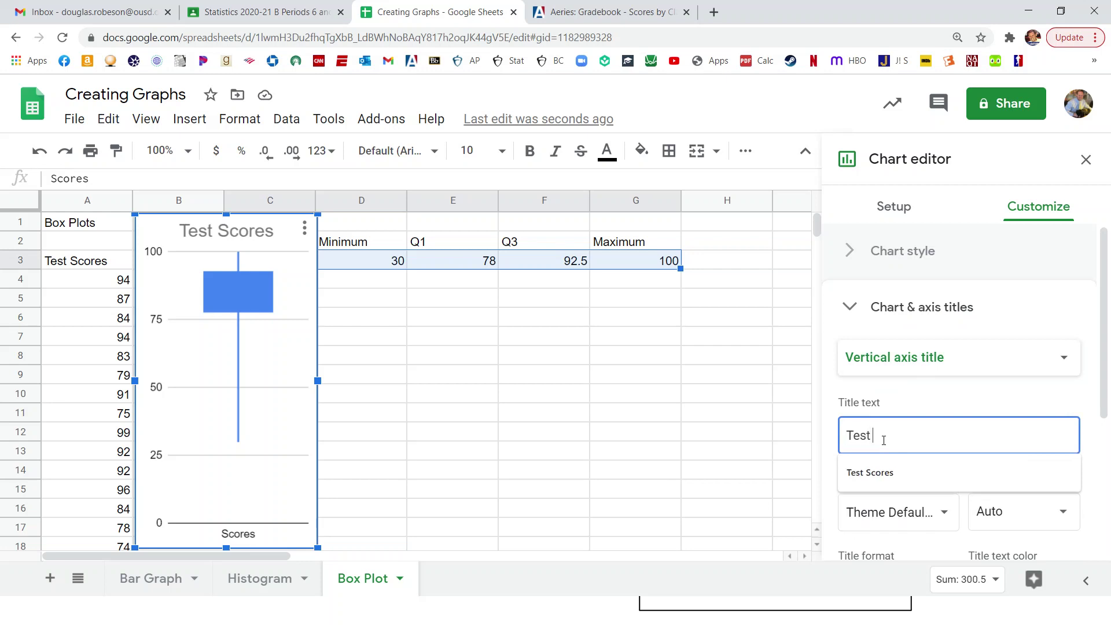
{"action": "type", "text": "scoresores"}
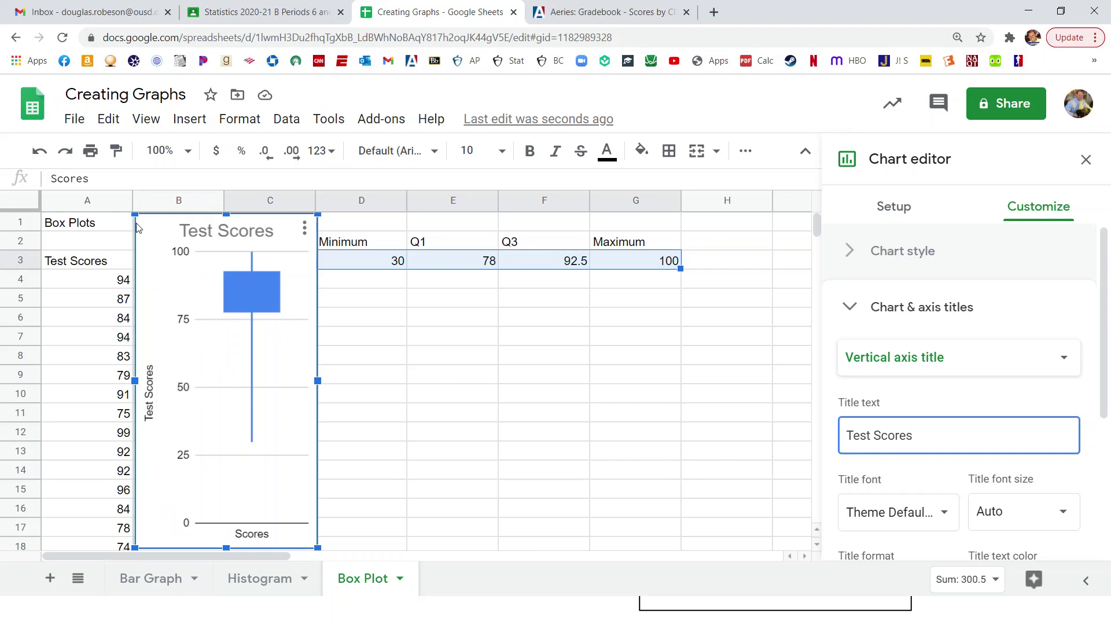
Close the chart editor, drag the box plot to the right, and switch to the PowerPoint slideshow
{"action": "left_click", "coordinate": [373, 373]}
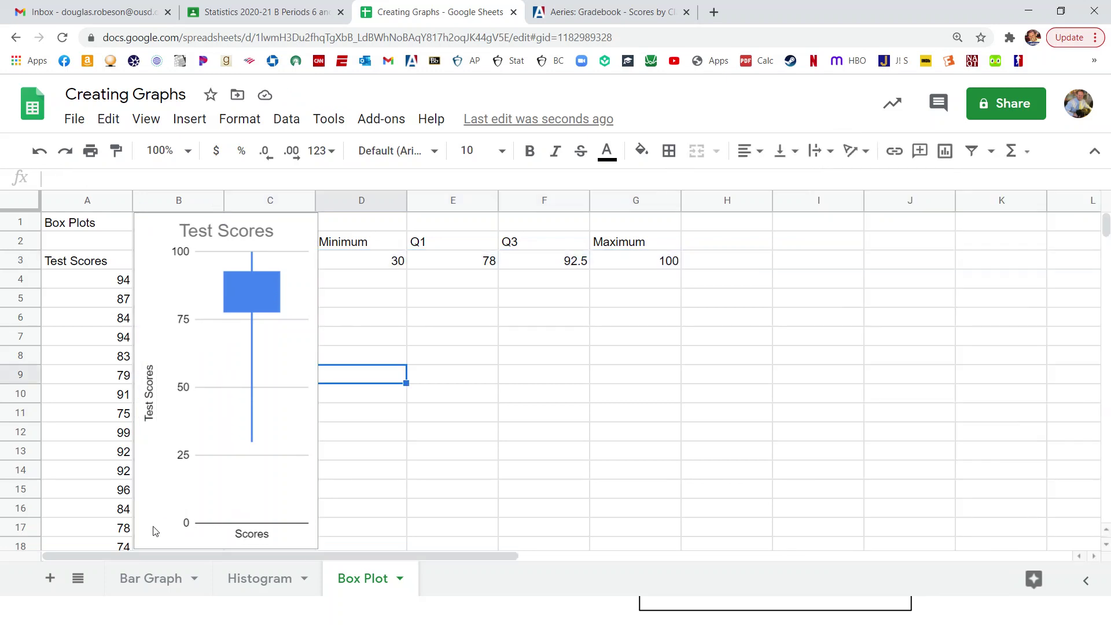
{"action": "left_click", "coordinate": [210, 539]}
{"action": "left_click_drag", "start_coordinate": [148, 513], "coordinate": [551, 494]}
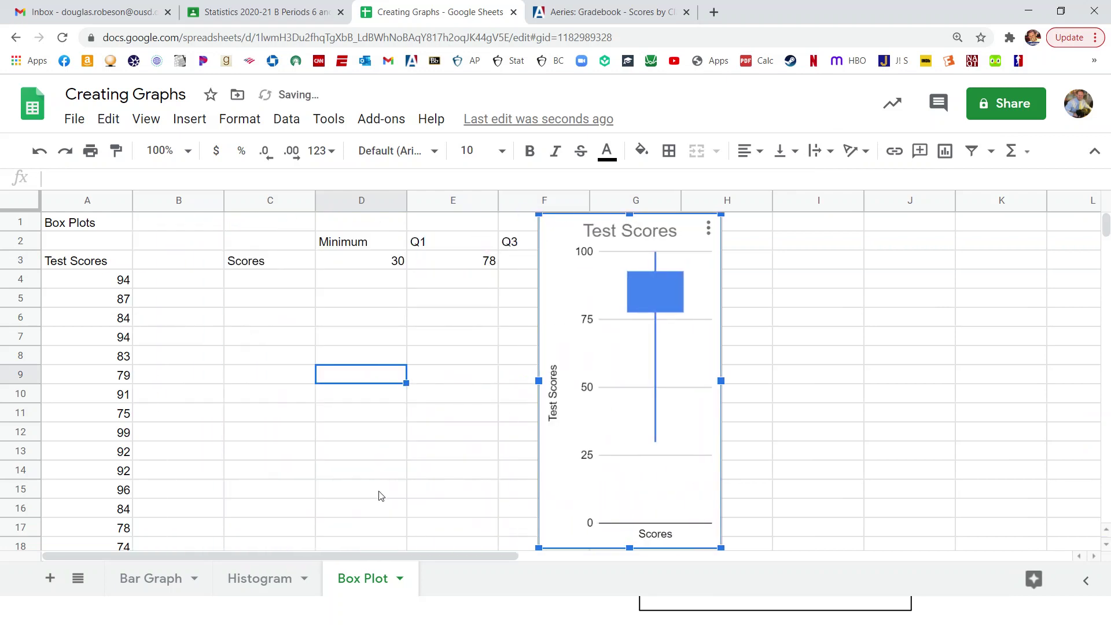
{"action": "key", "text": "alt+Tab"}
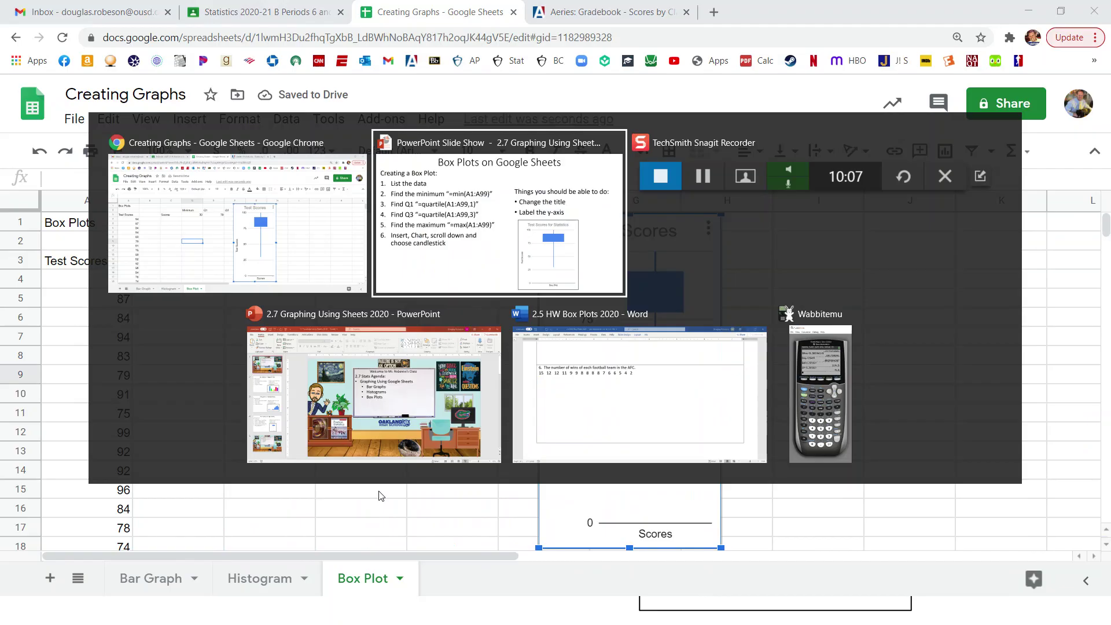